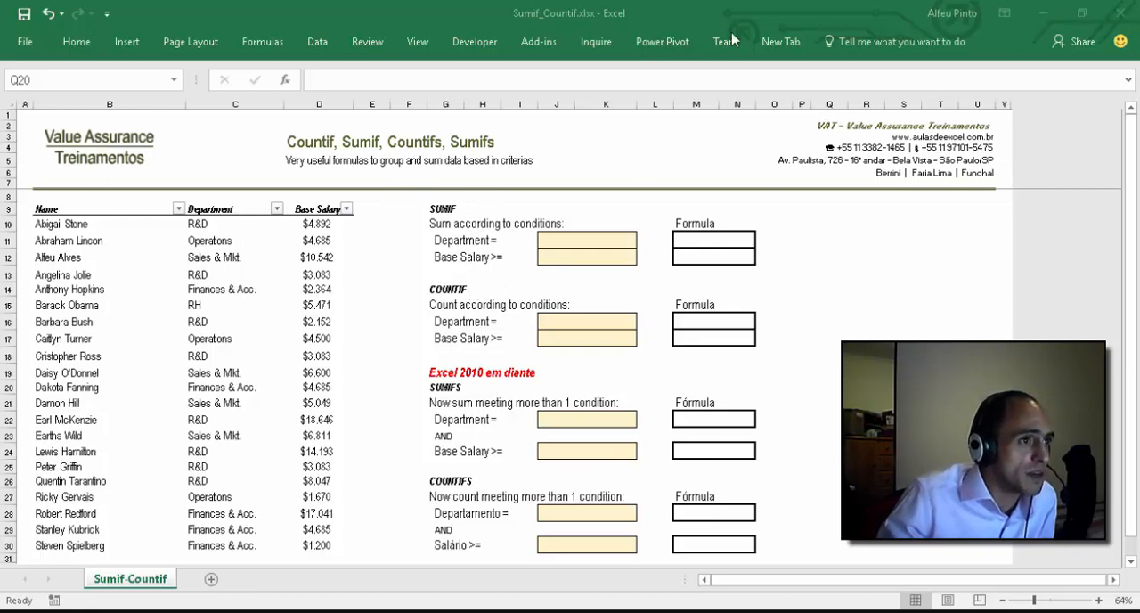
left_click(1013, 57)
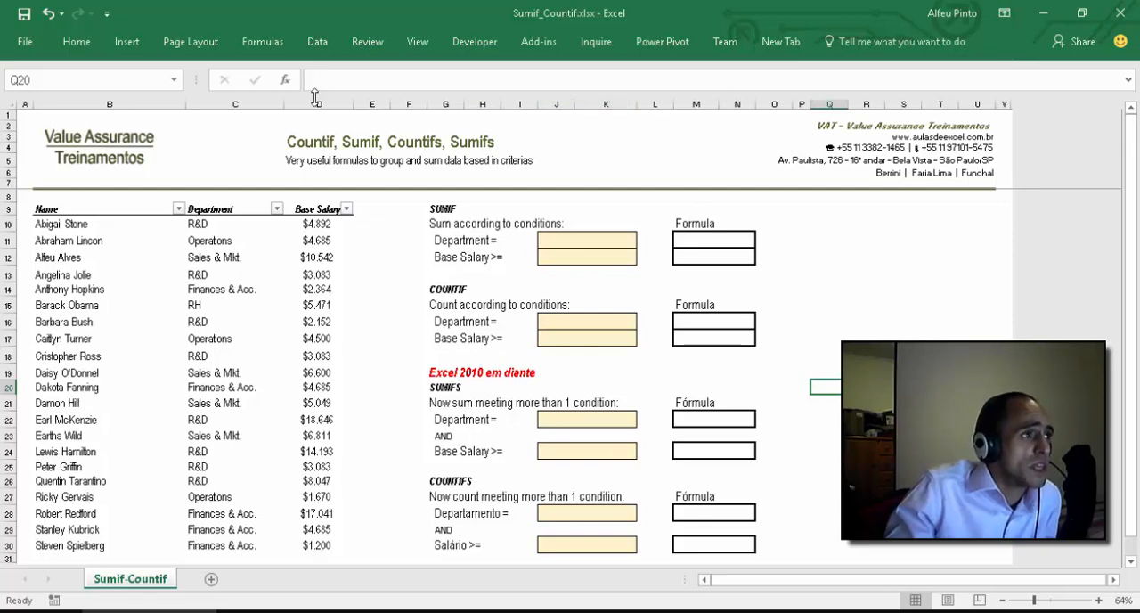
double_click(76, 42)
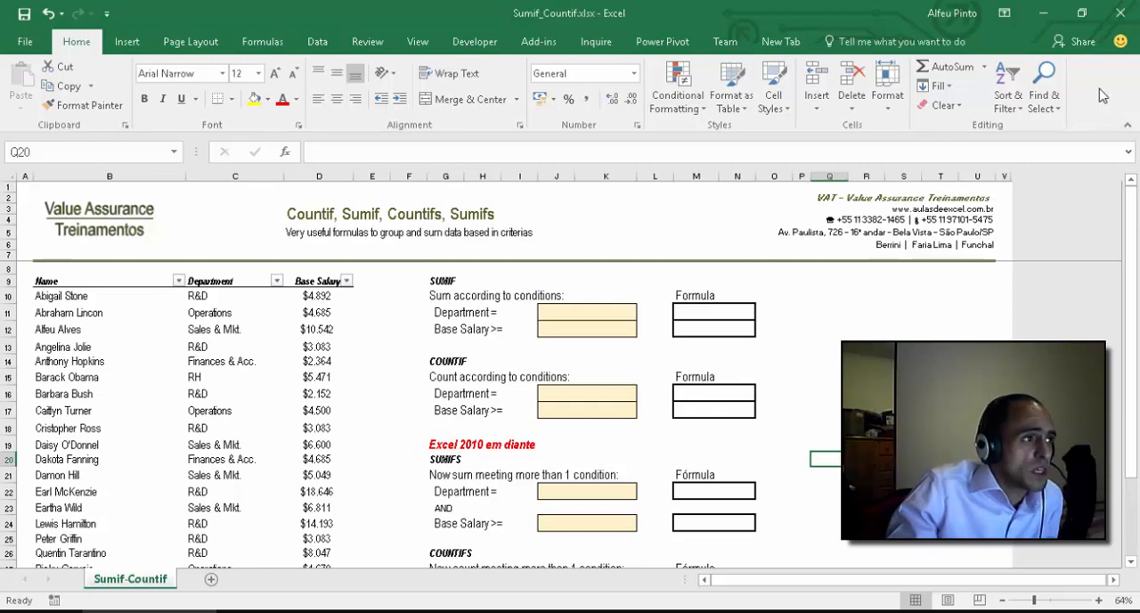
double_click(76, 42)
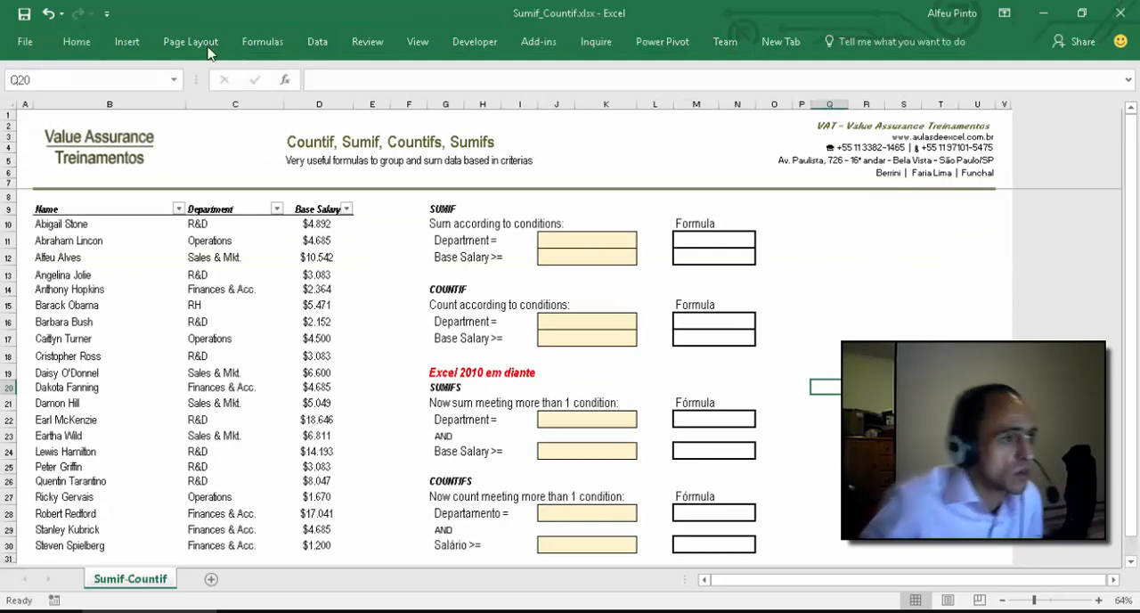
Step: Set up data validation of type List for the SUMIF Department criteria cell J11
left_click(580, 238)
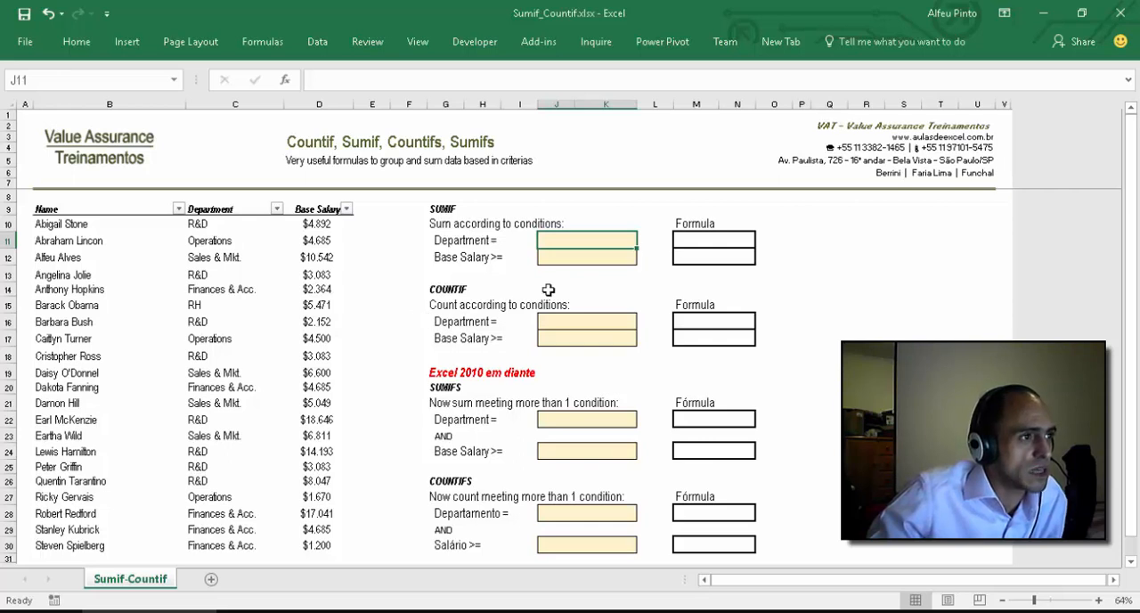
left_click(224, 223)
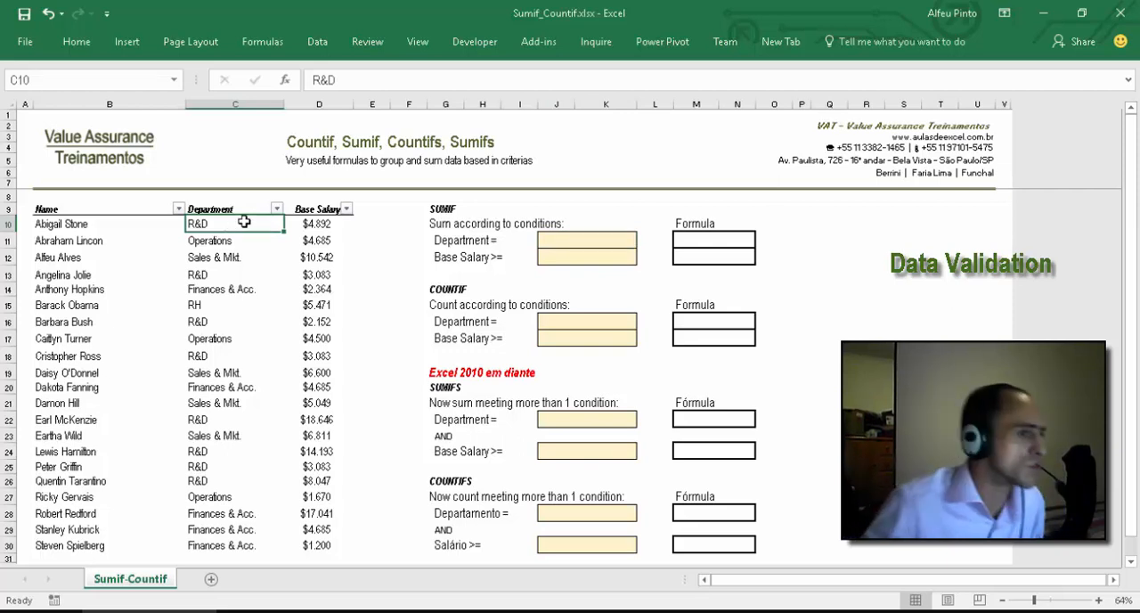
left_click(598, 243)
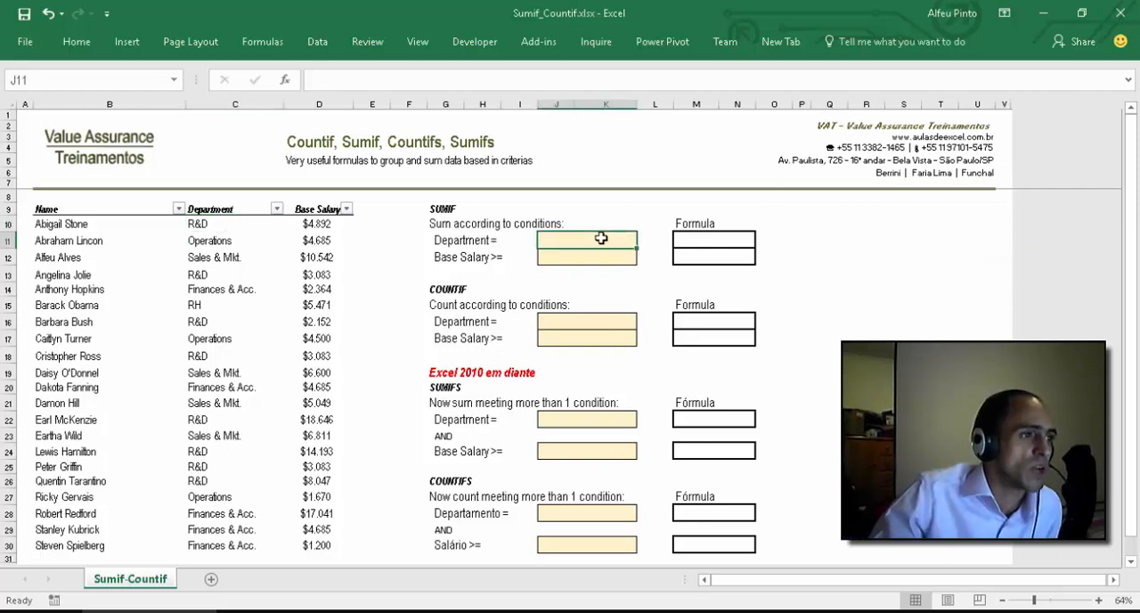
left_click(85, 42)
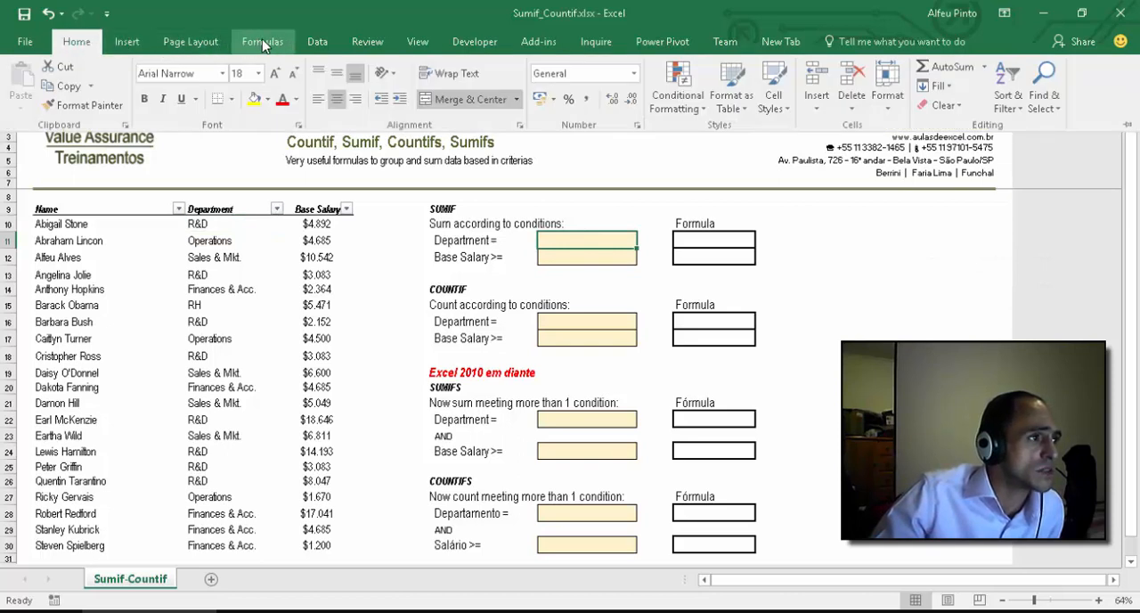
left_click(318, 43)
left_click(590, 105)
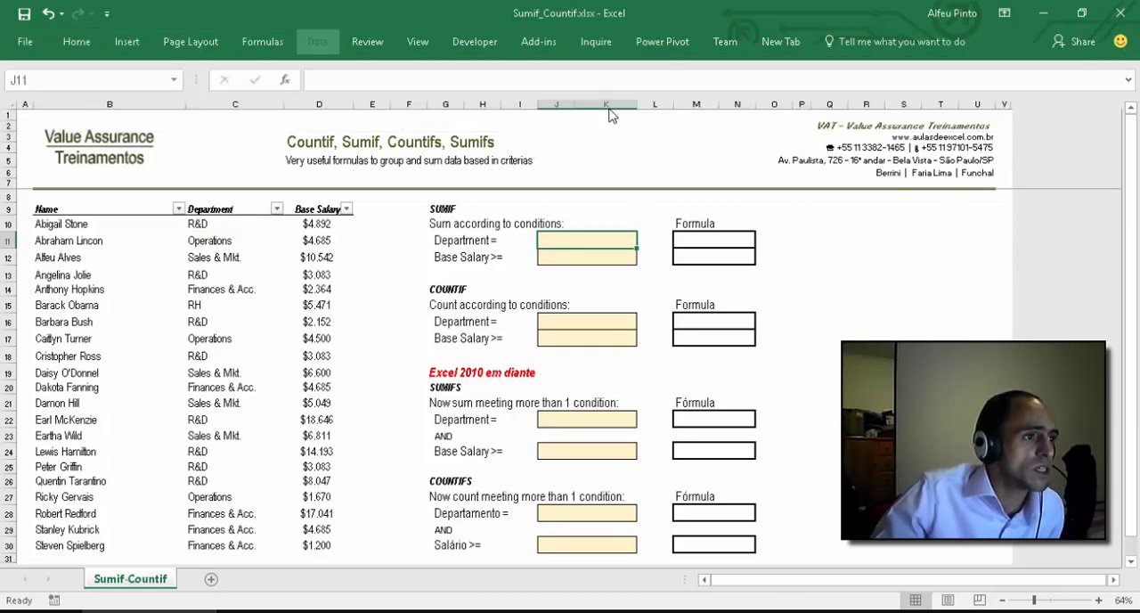
left_click(443, 216)
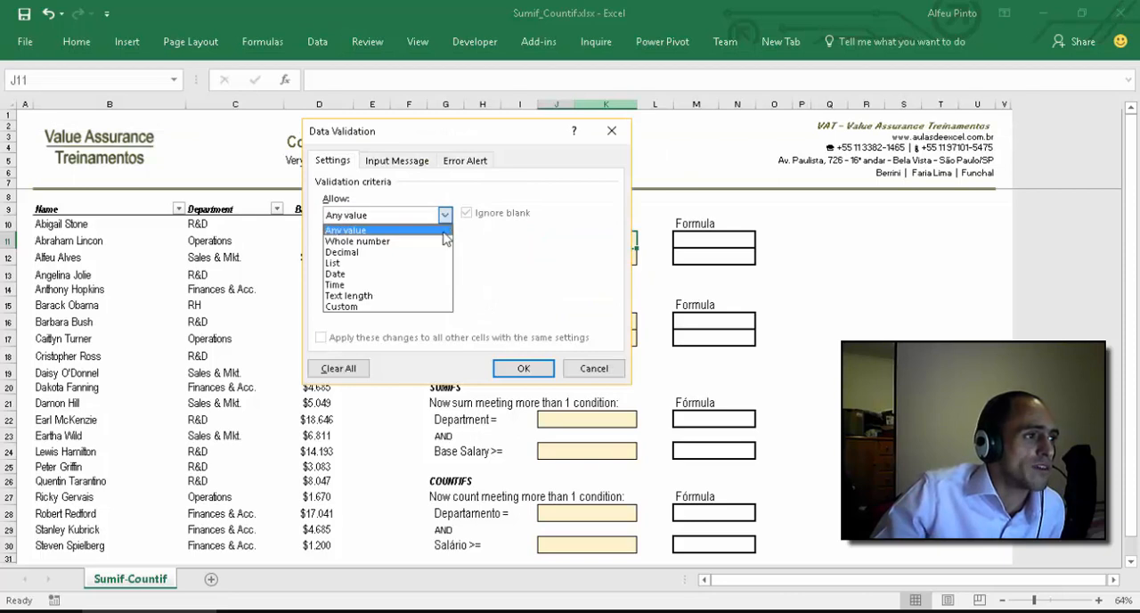
left_click(409, 264)
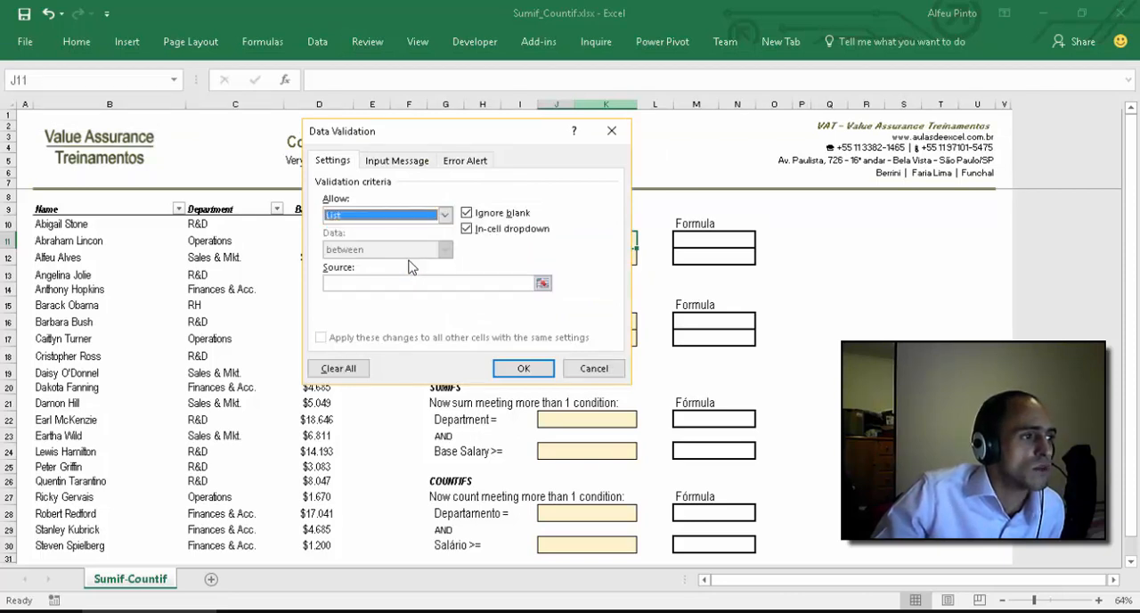
Step: Apply the department cells C10:C30 as the list source and choose Sales & Mkt. in J11
left_click(541, 284)
left_click(233, 228)
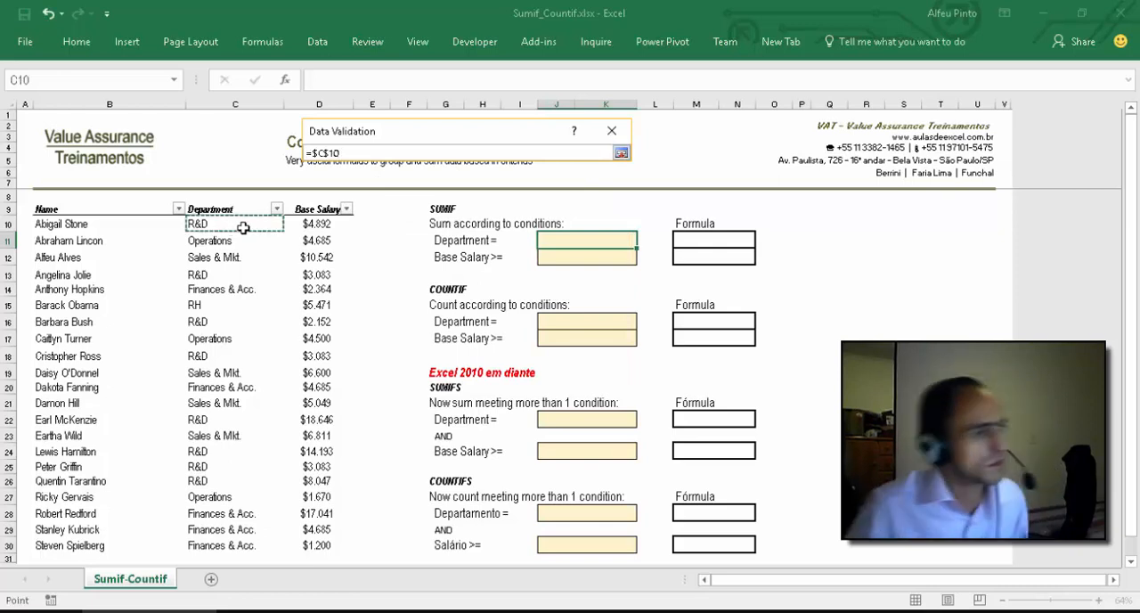
key("ctrl+shift+Down")
key("Return")
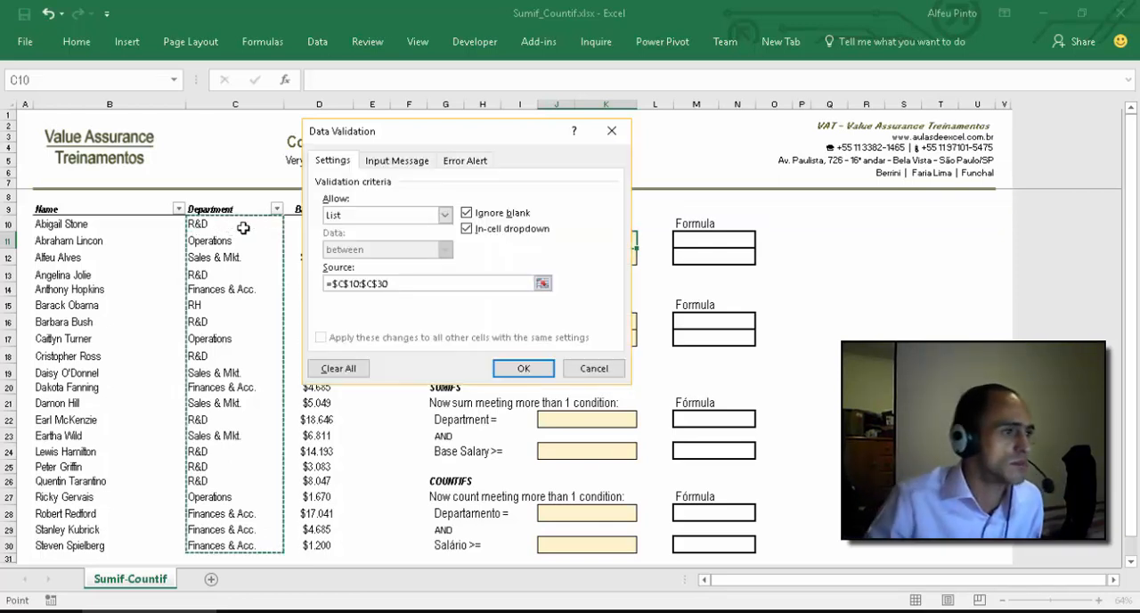
left_click(523, 368)
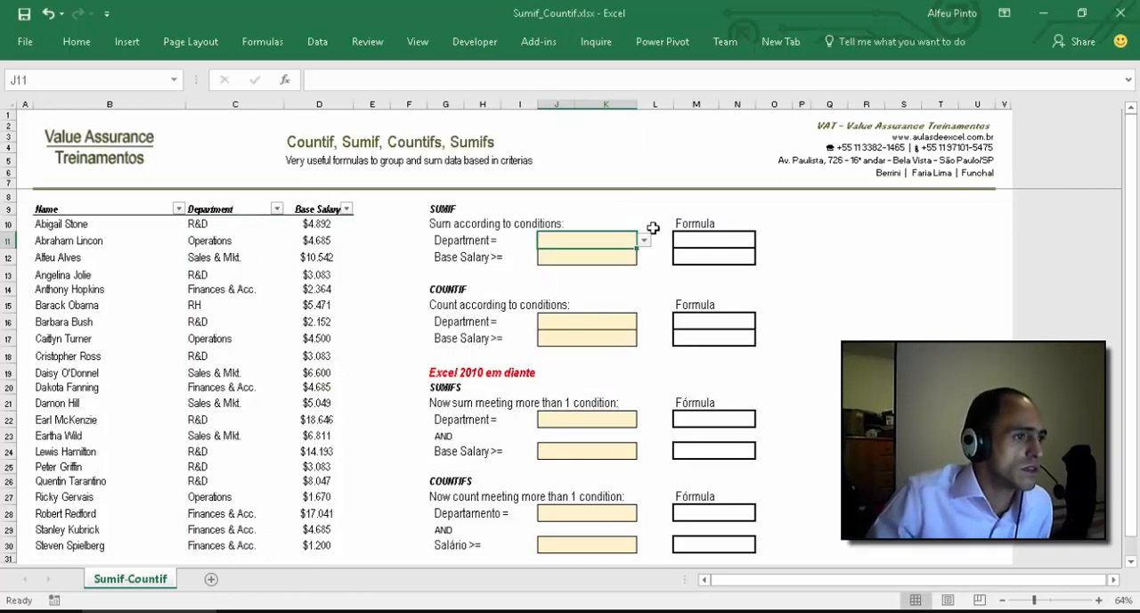
left_click(644, 243)
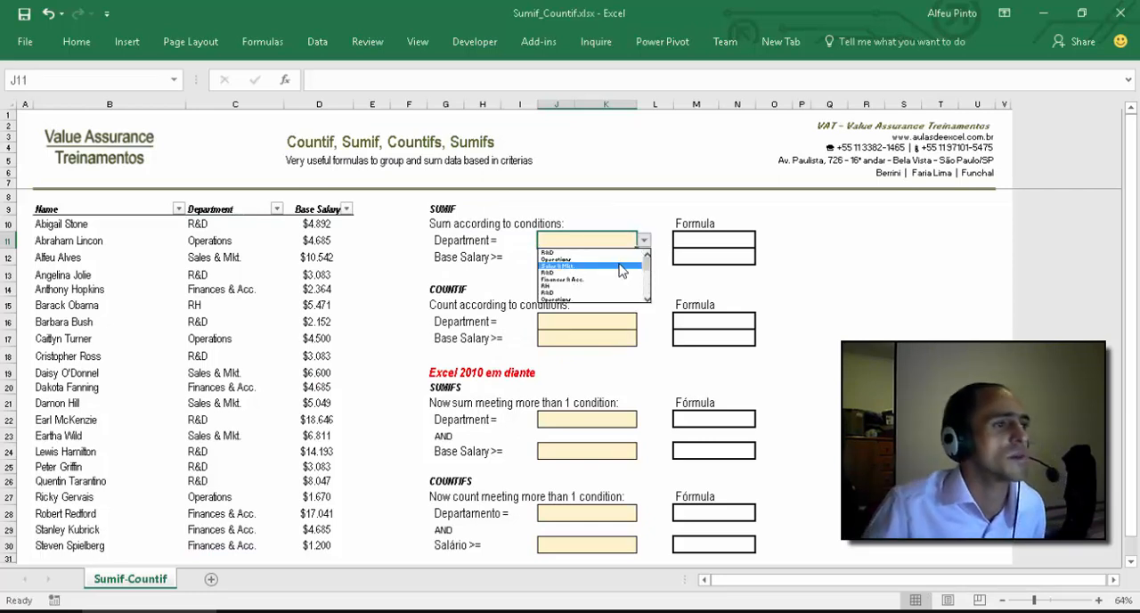
left_click(621, 265)
Step: In M11, start a SUMIF formula with the department cells C10:C30 as its criteria range
left_click(697, 245)
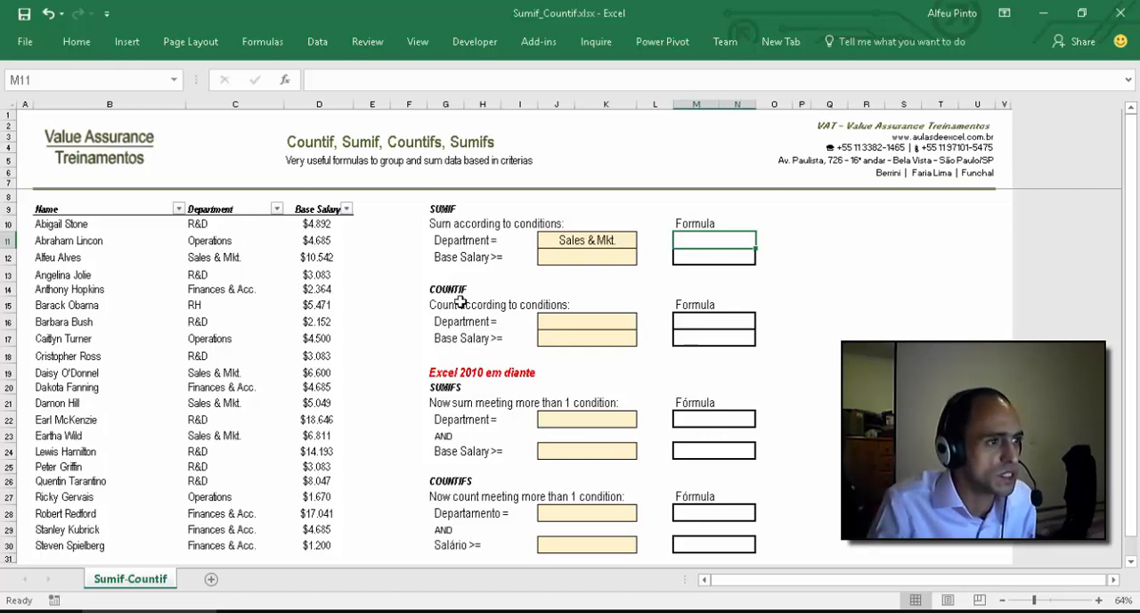
type("=")
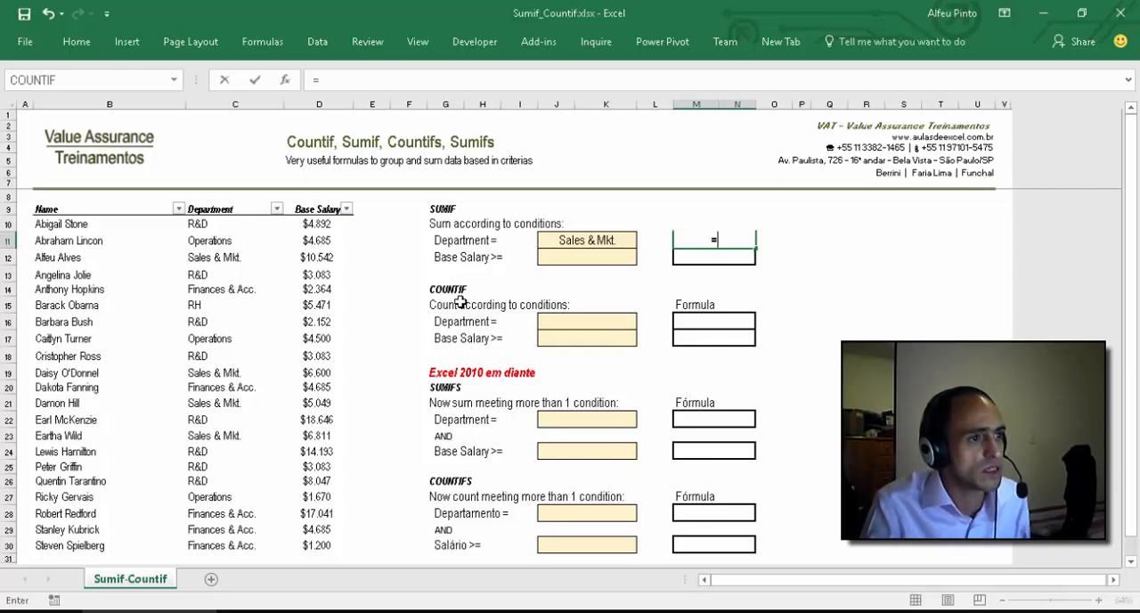
type("SUMI")
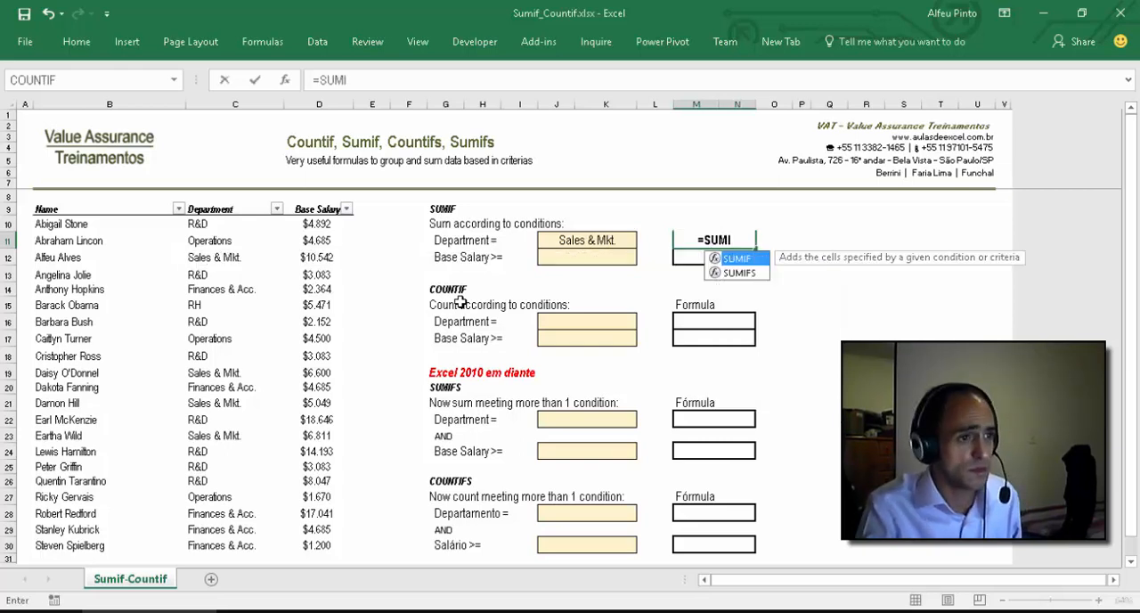
key("Tab")
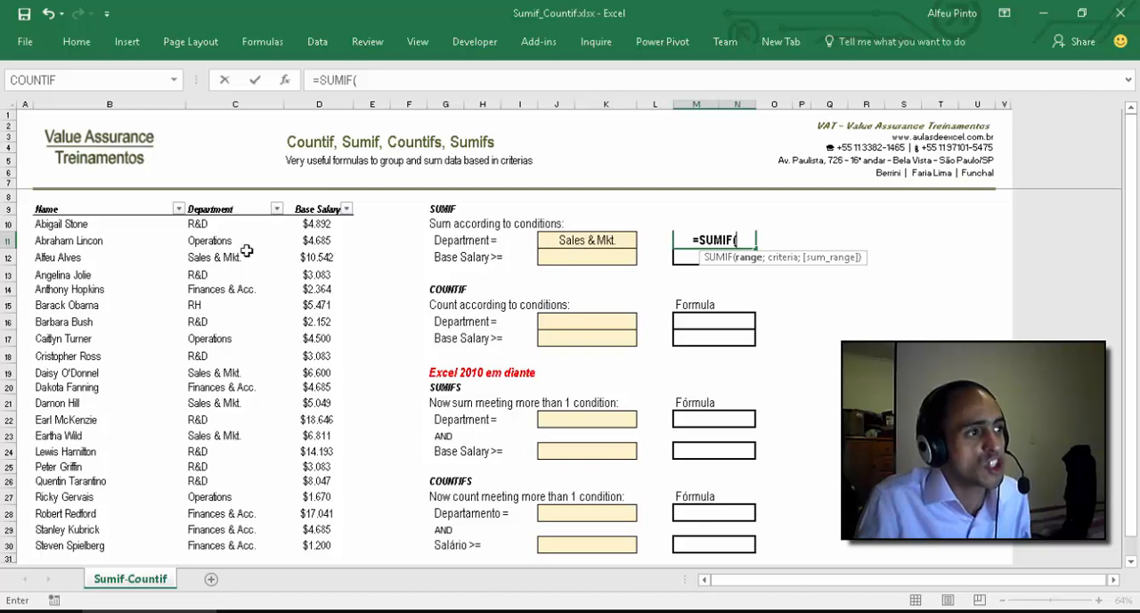
left_click(222, 222)
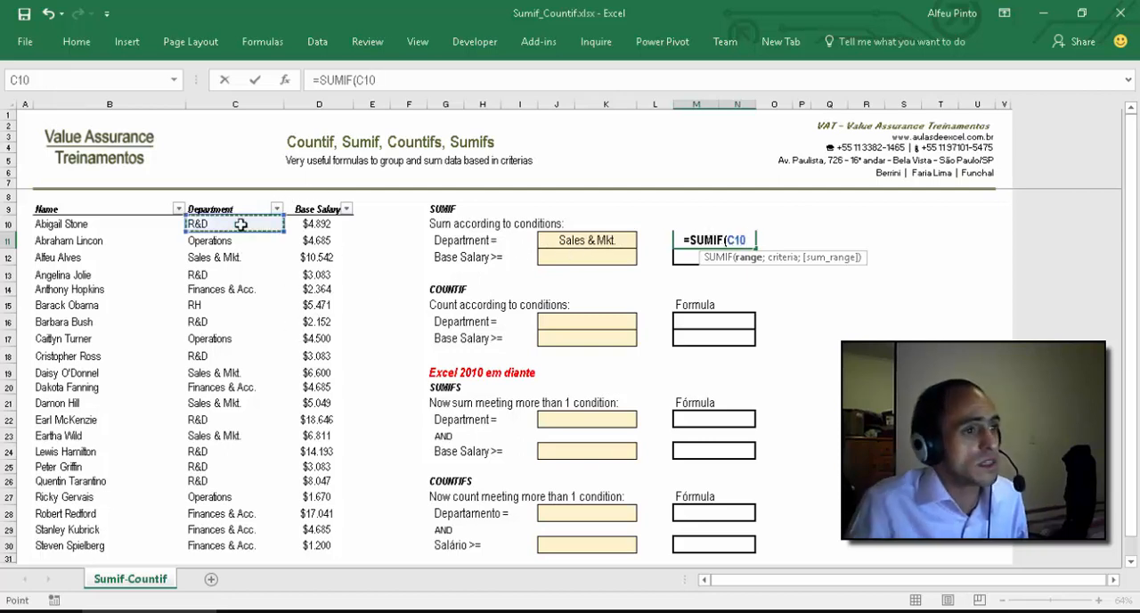
key("ctrl+shift+Down")
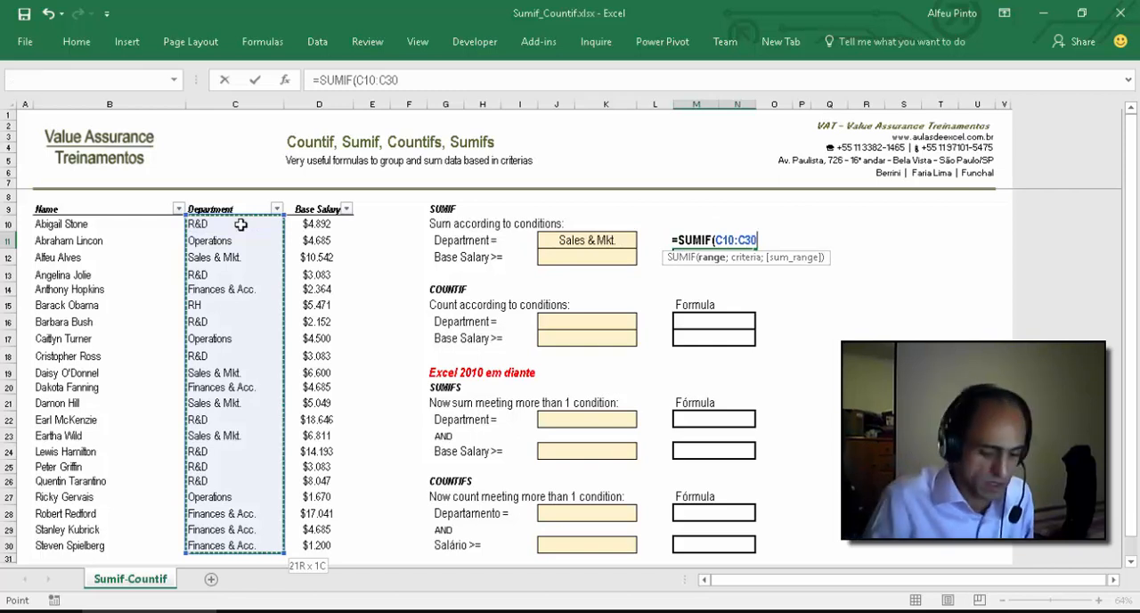
type(";")
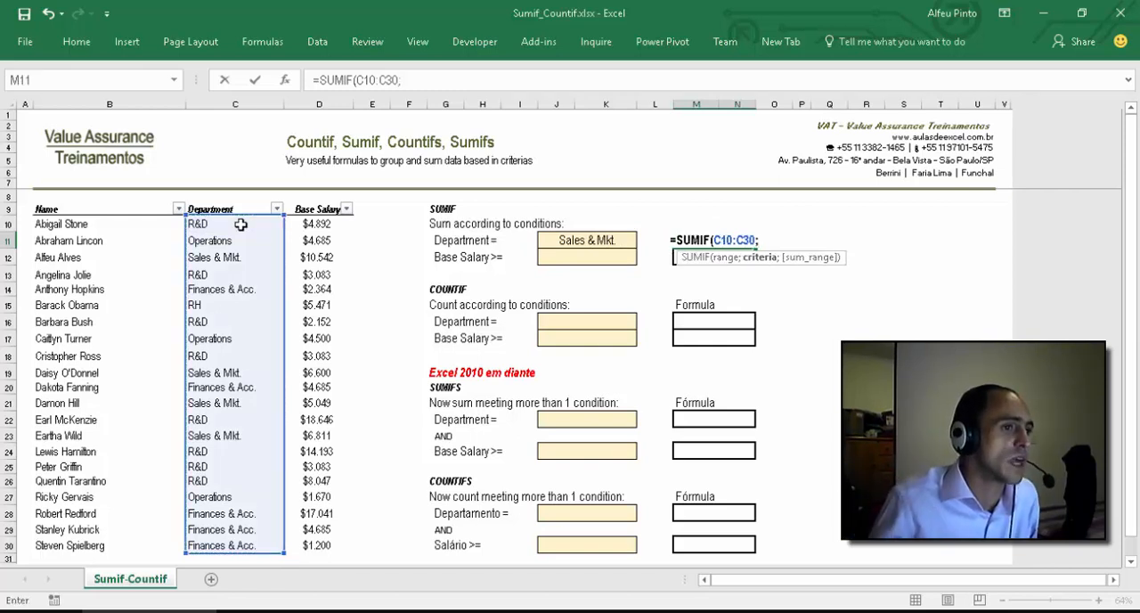
Step: Complete the SUMIF formula in M11 with J11 as the criterion and D10:D30 as the sum range
left_click(580, 238)
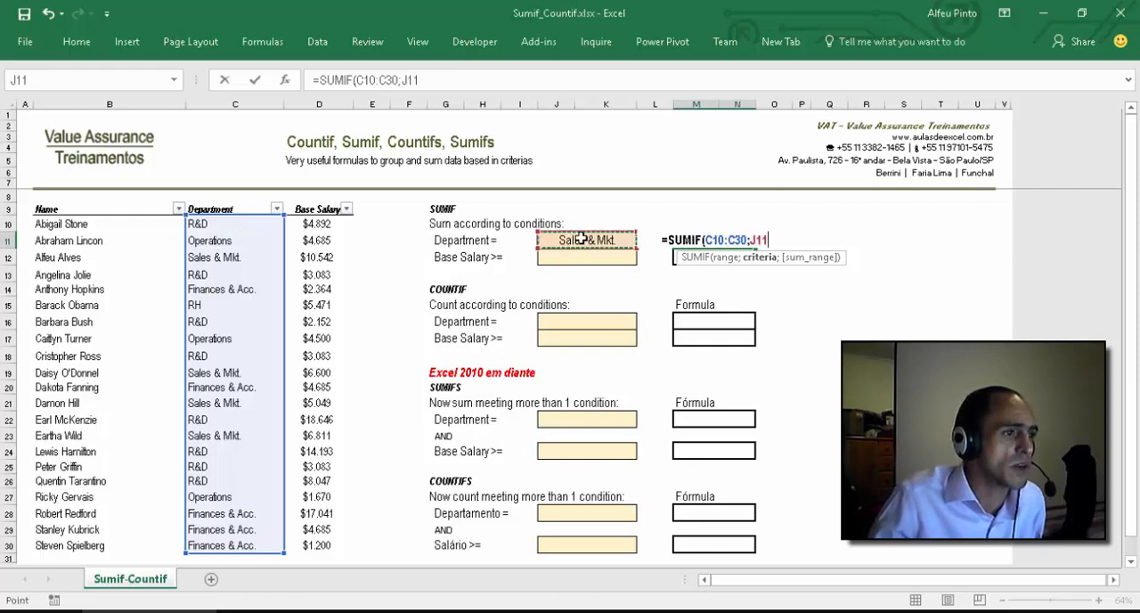
type(";")
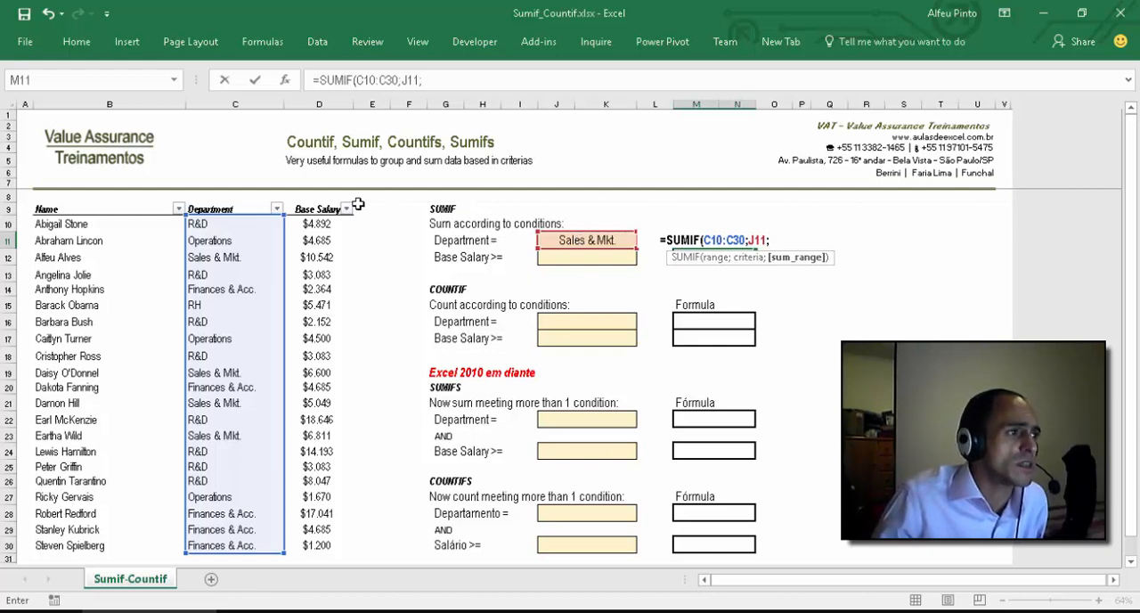
left_click(310, 224)
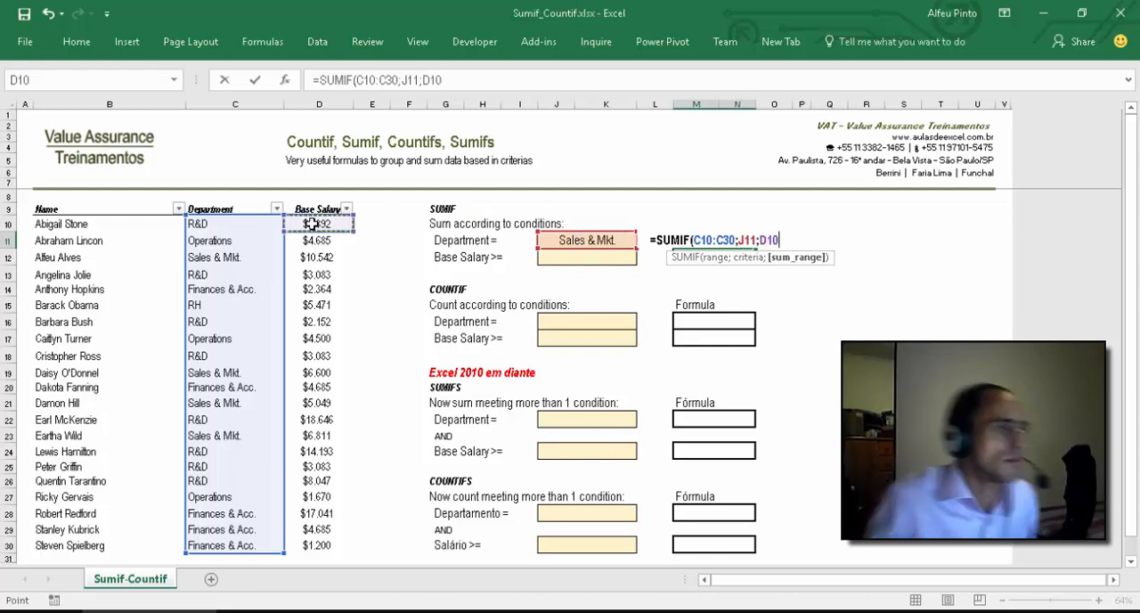
key("ctrl+shift+Down")
type(")")
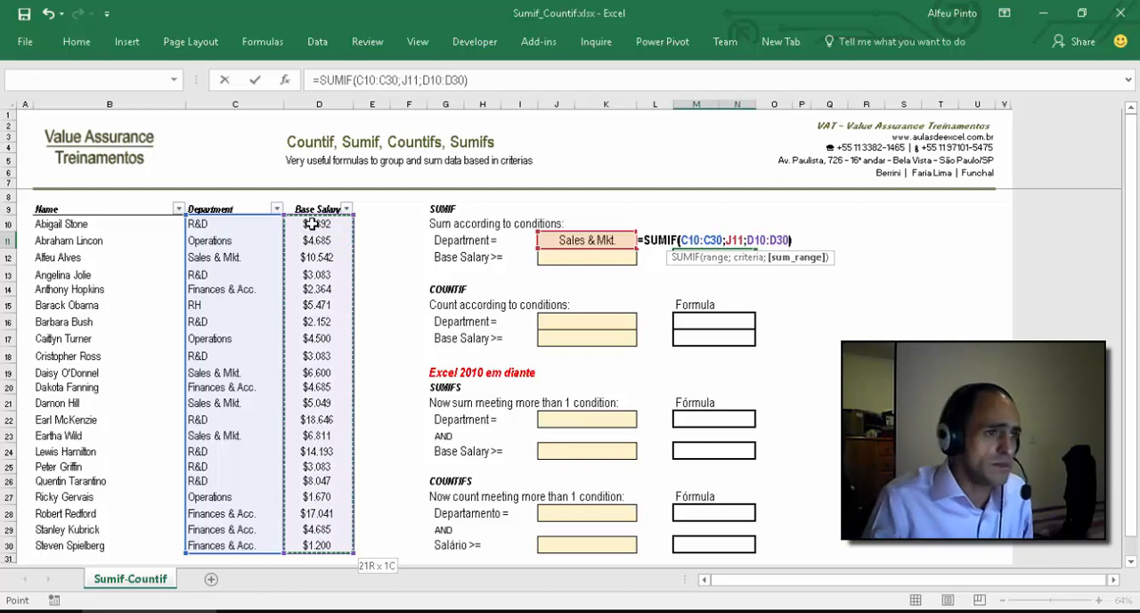
key("ctrl+Return")
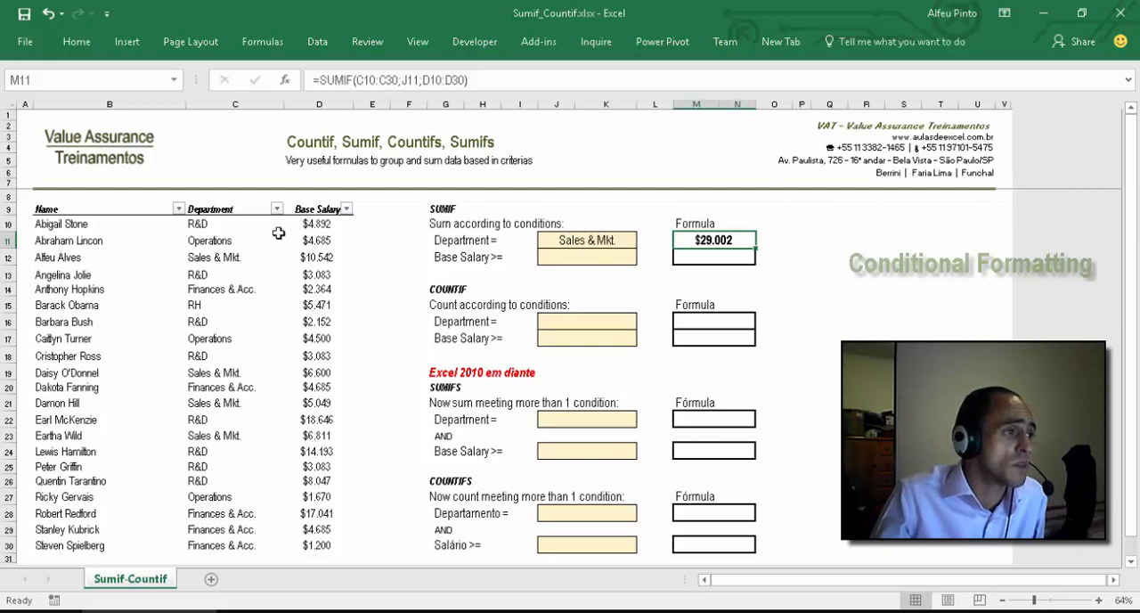
Step: Start an Equal To highlight rule in conditional formatting for the department cells C10:C30
left_click(220, 224)
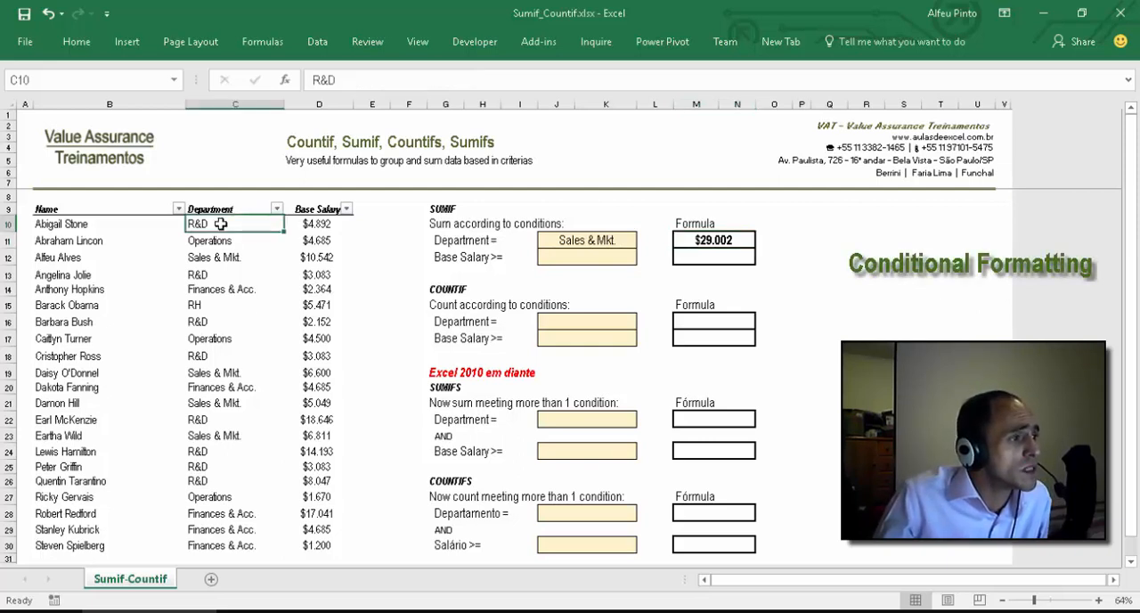
left_click_drag(220, 224, 232, 548)
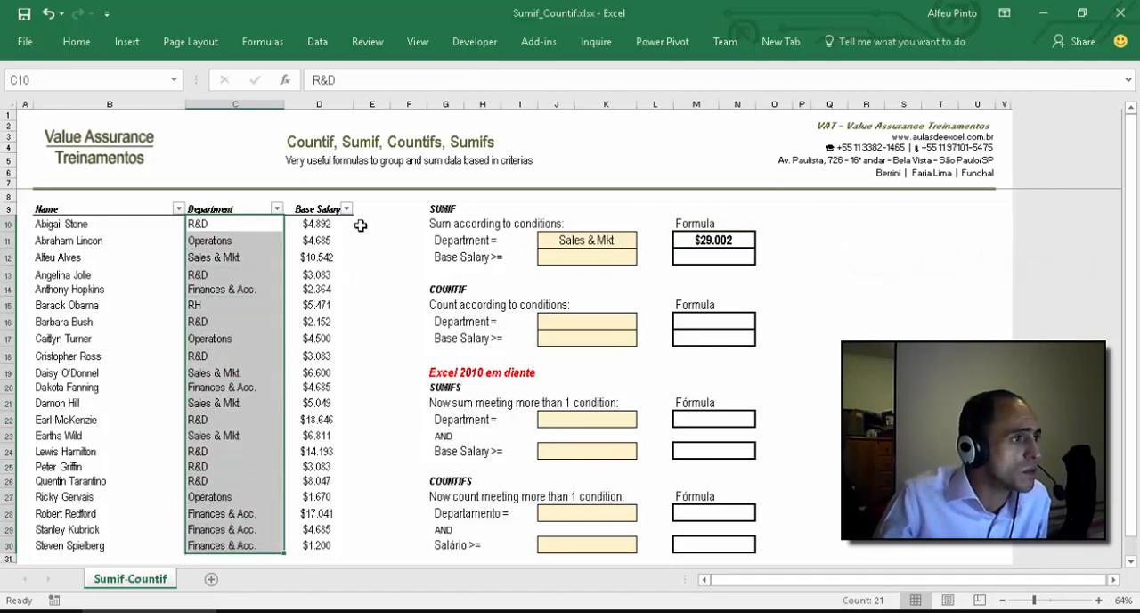
left_click(77, 42)
left_click(262, 42)
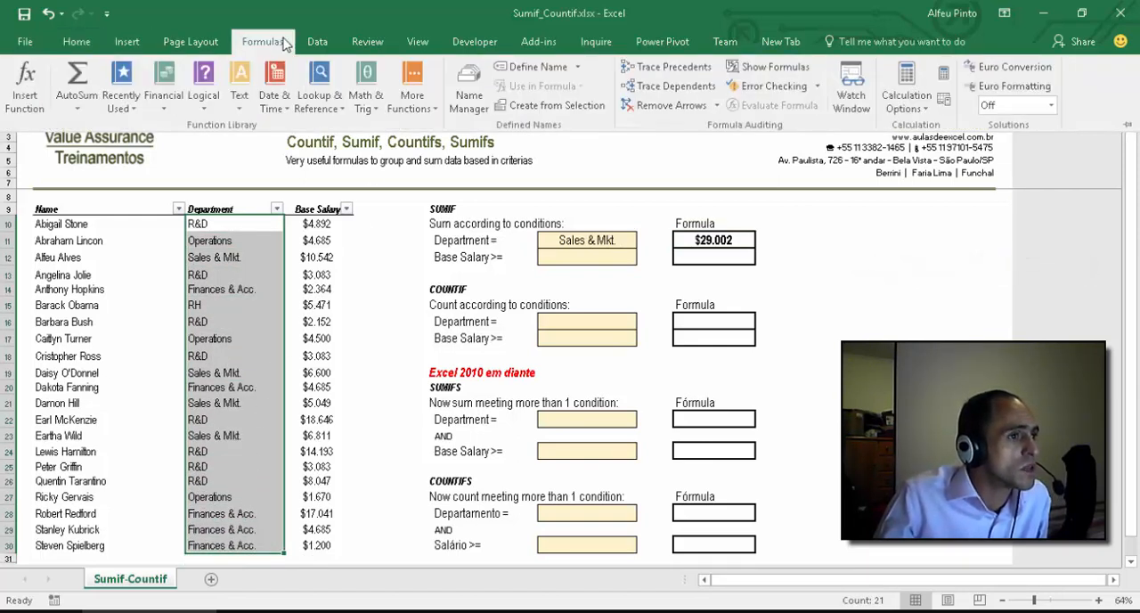
left_click(318, 43)
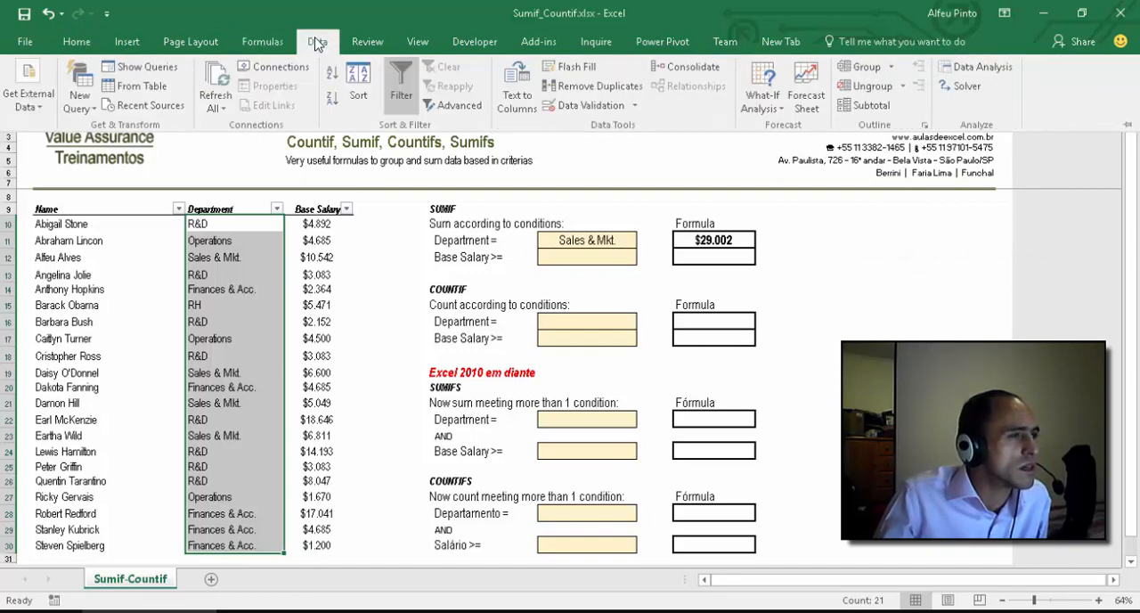
left_click(77, 49)
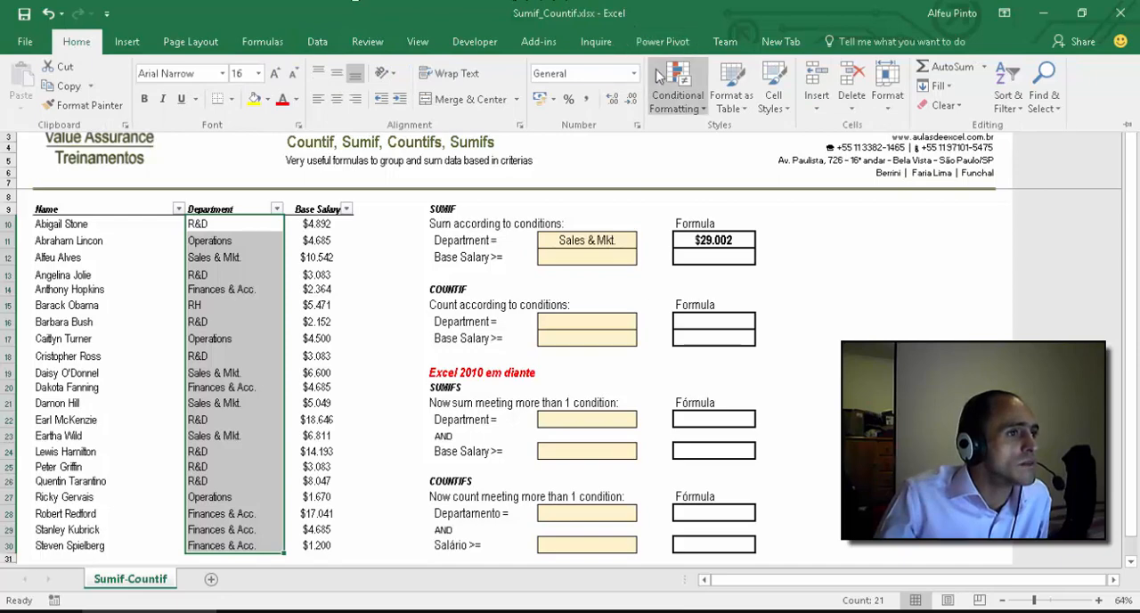
left_click(679, 104)
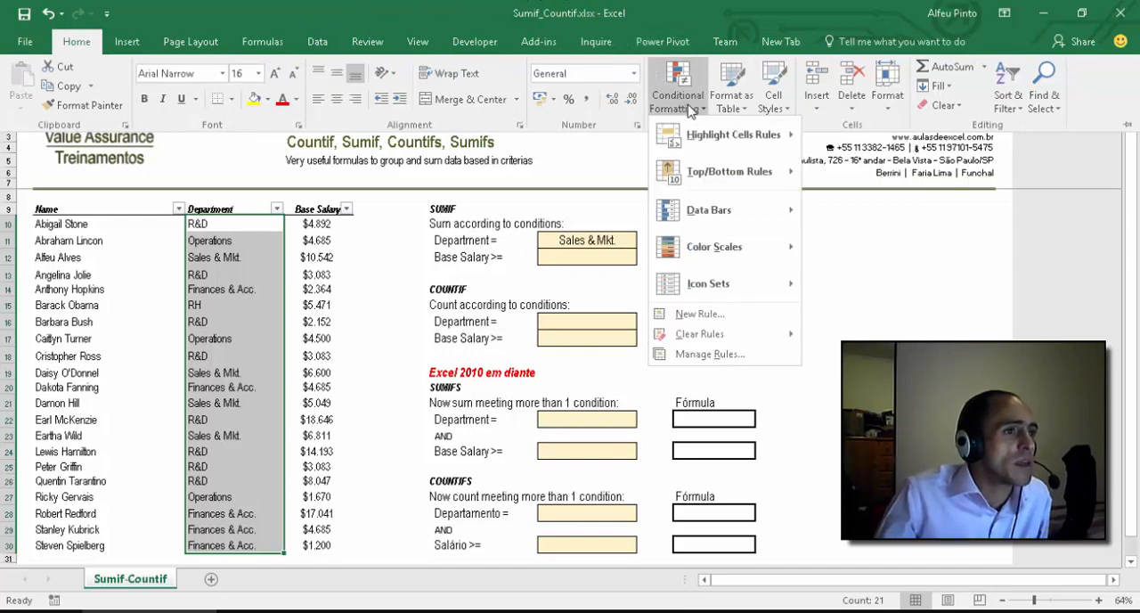
mouse_move(711, 141)
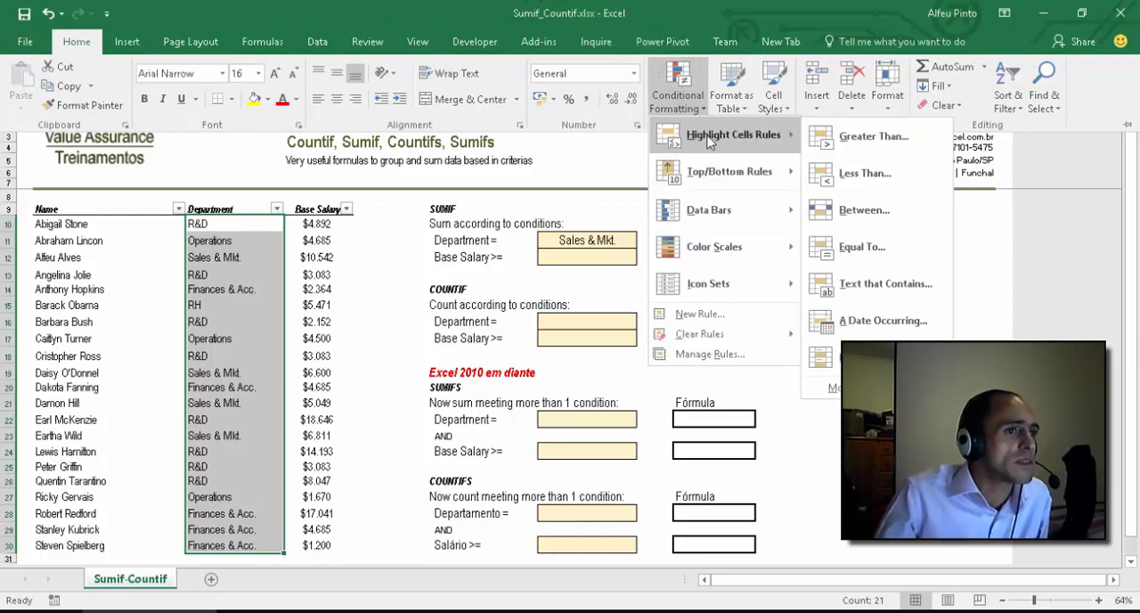
left_click(877, 249)
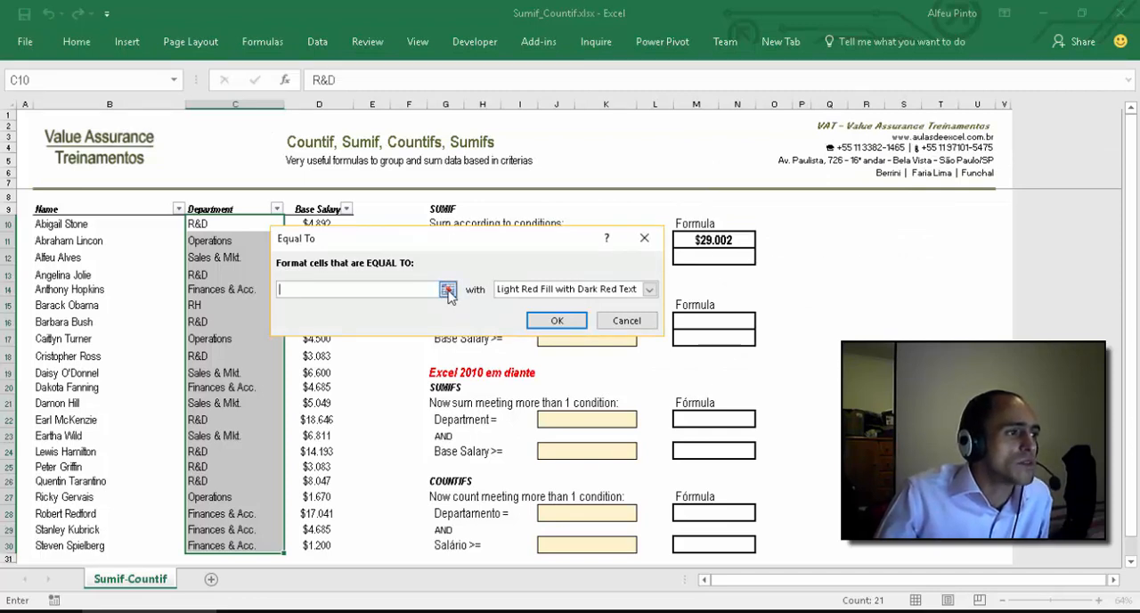
Step: Set the rule to compare with cell $J$11 using Light Red Fill with Dark Red Text, and apply it
left_click(448, 290)
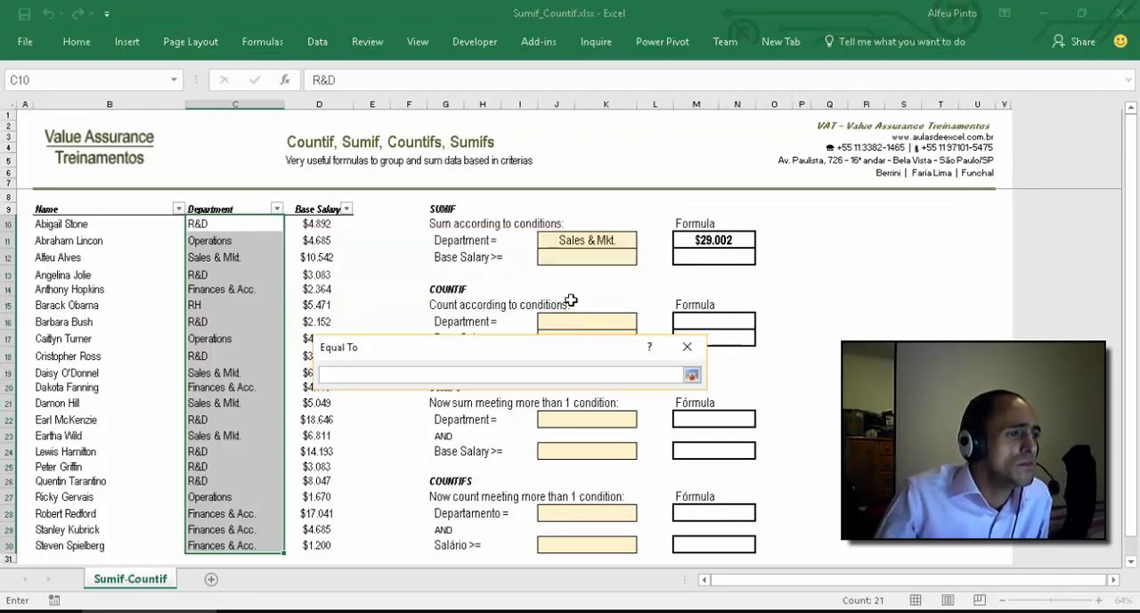
left_click(563, 242)
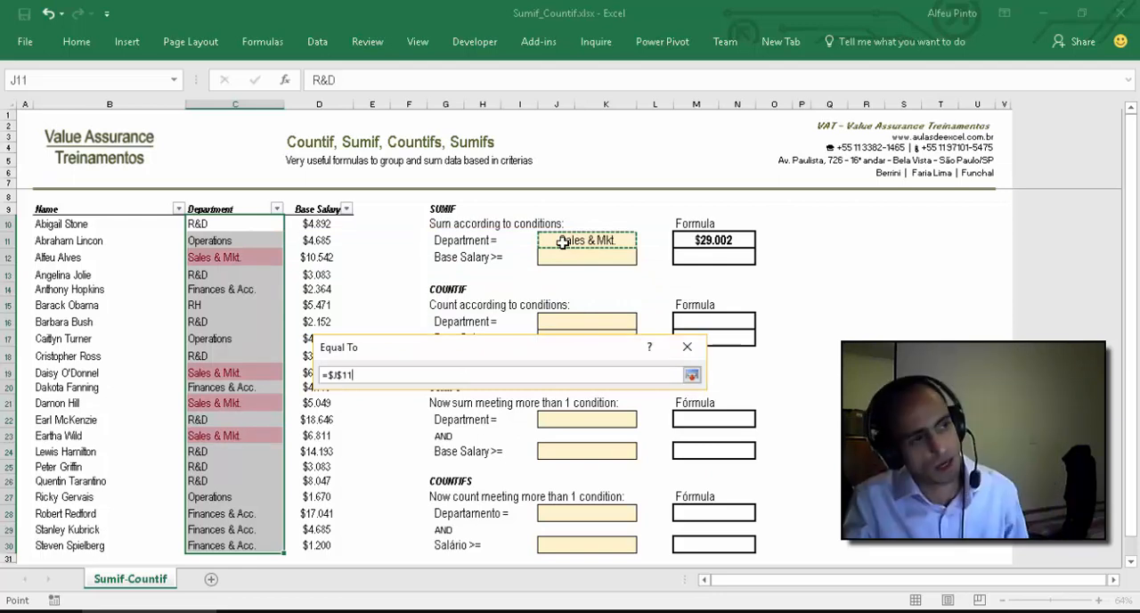
left_click(692, 375)
left_click(609, 429)
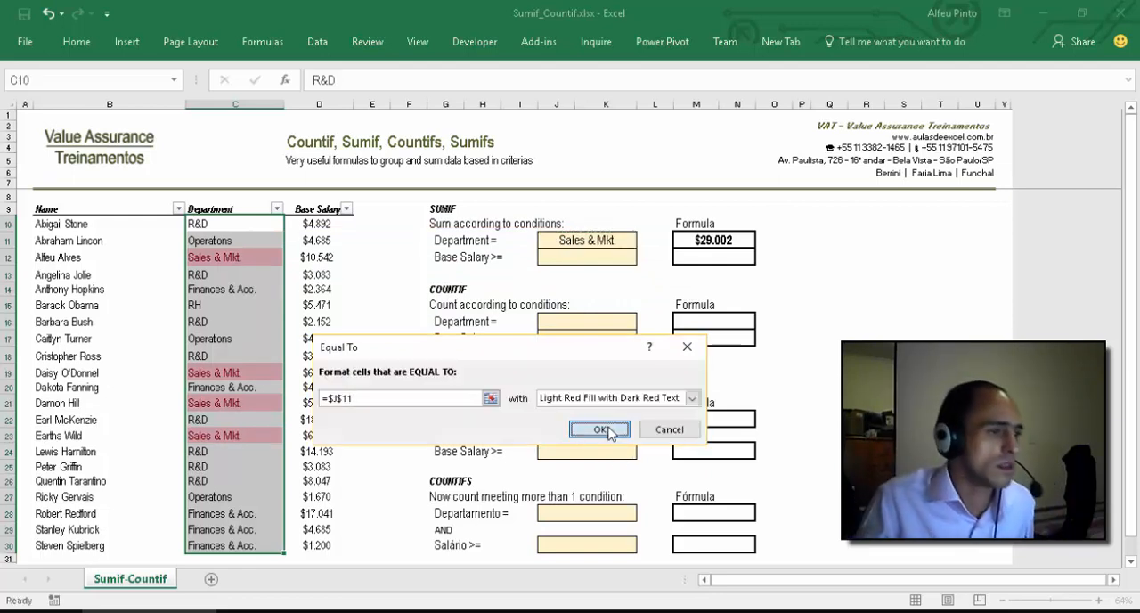
Step: Select the Sales & Mkt. salaries D12, D19, D21 and D23 together to check their sum against M11
left_click(303, 257)
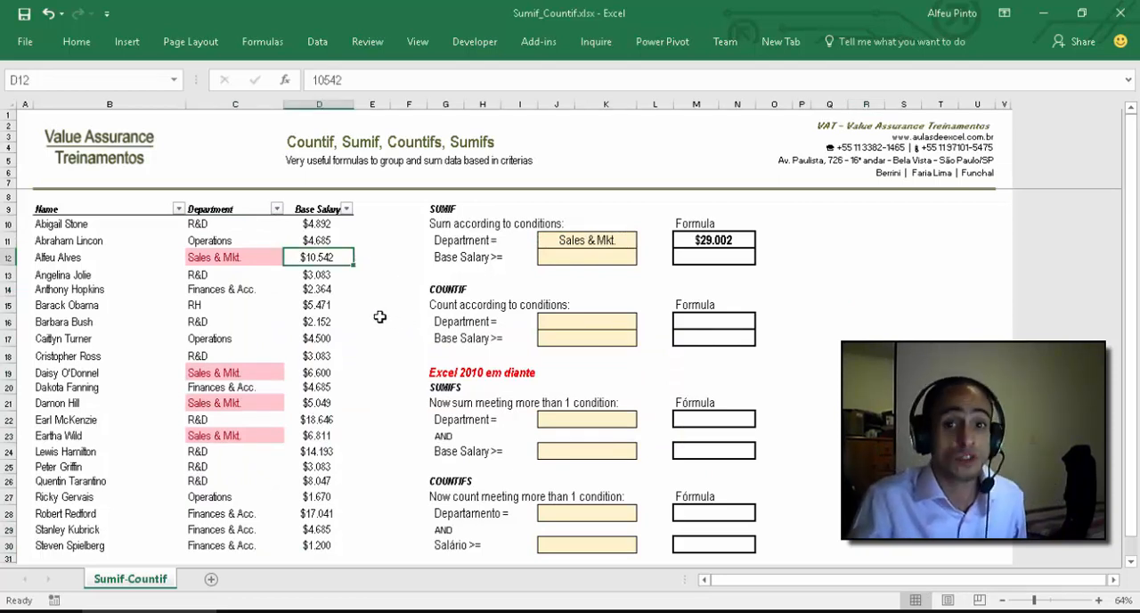
left_click(316, 373, "ctrl")
left_click(319, 402, "ctrl")
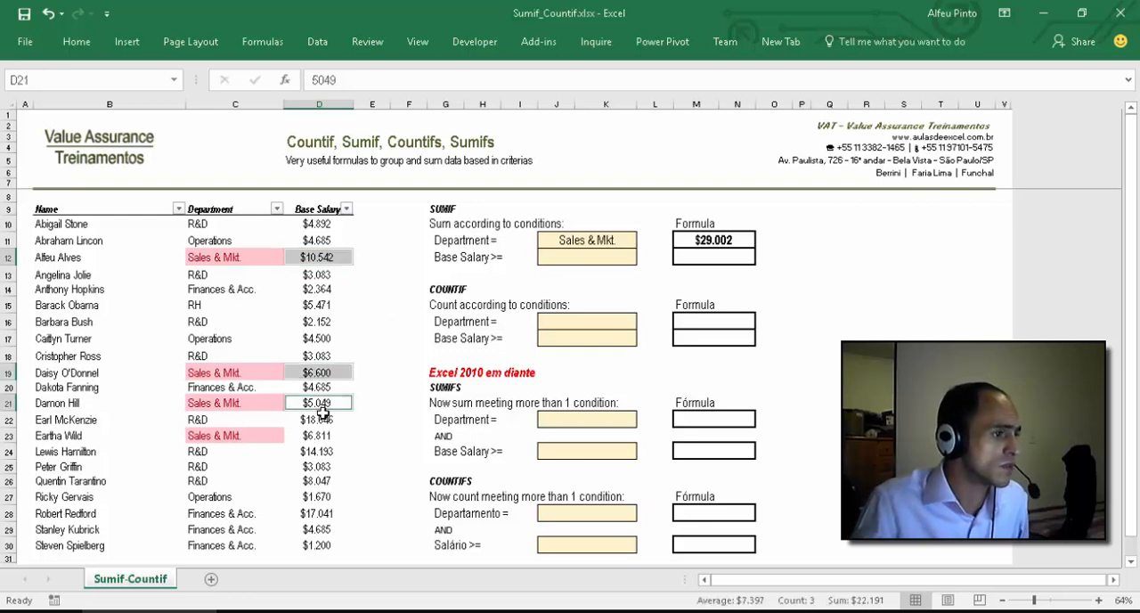
left_click(318, 437, "ctrl")
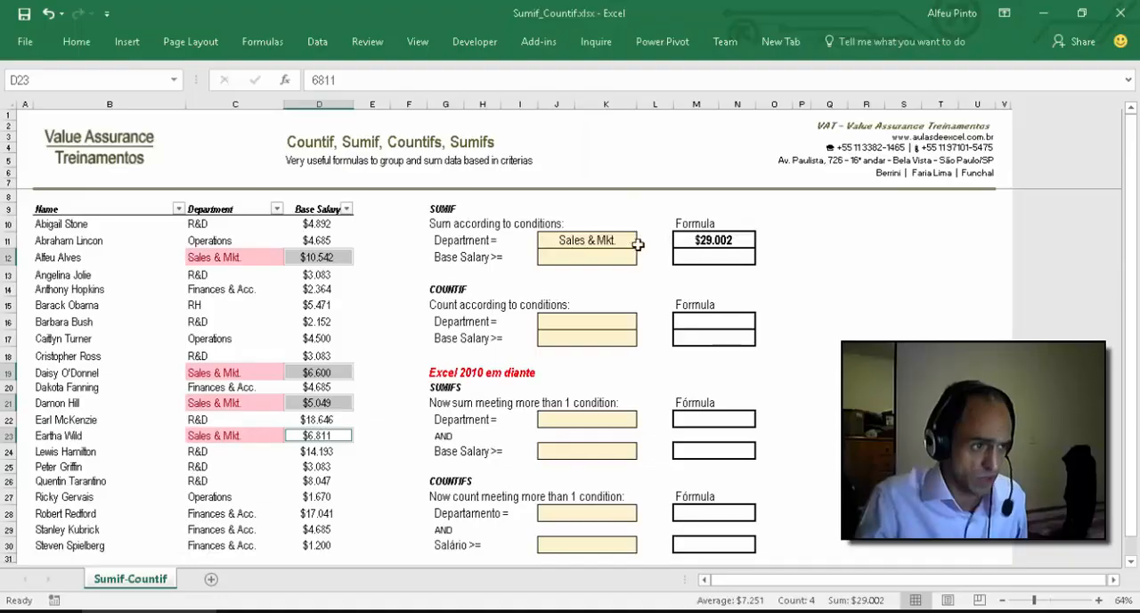
Step: Choose R&D as the SUMIF Department criterion in J11
left_click(600, 241)
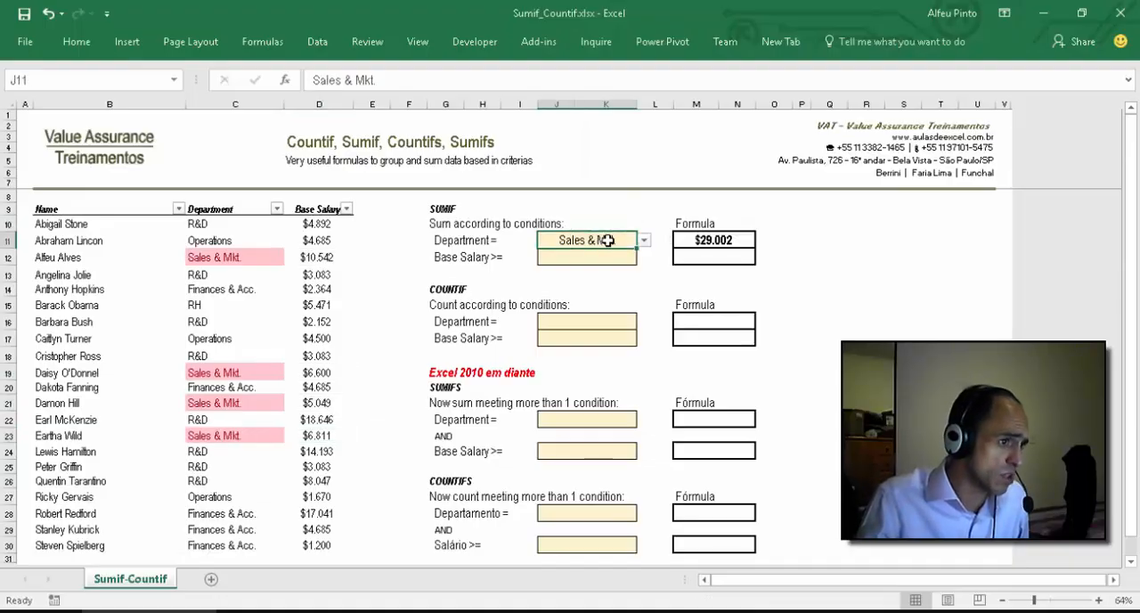
left_click(644, 239)
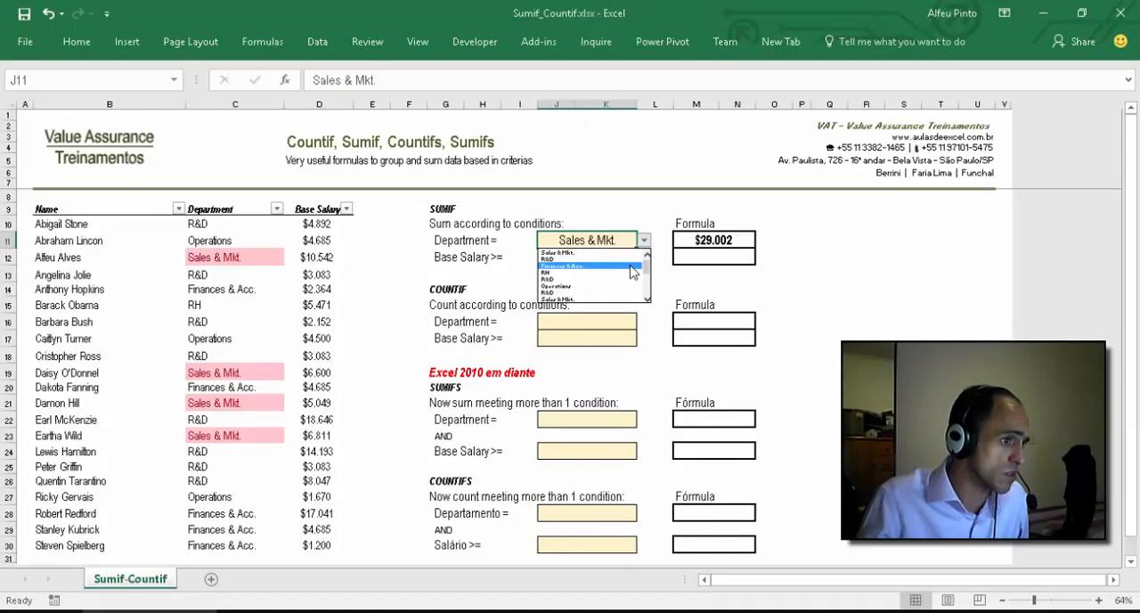
left_click(628, 259)
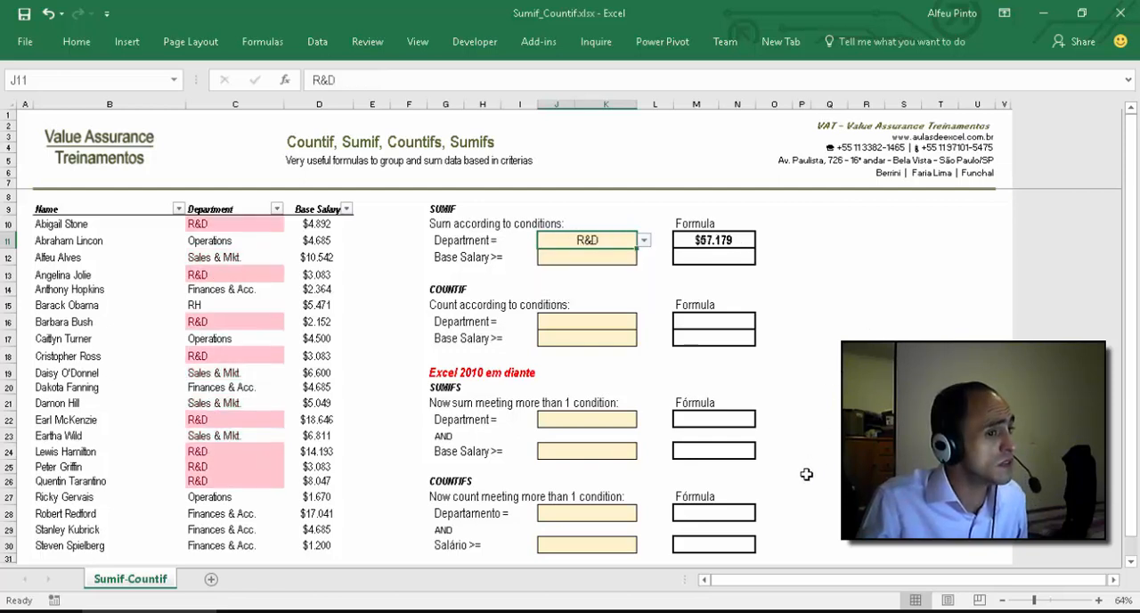
Step: Select all the highlighted R&D salaries in column D together to check their sum against M11, then clear the selection
left_click(316, 222)
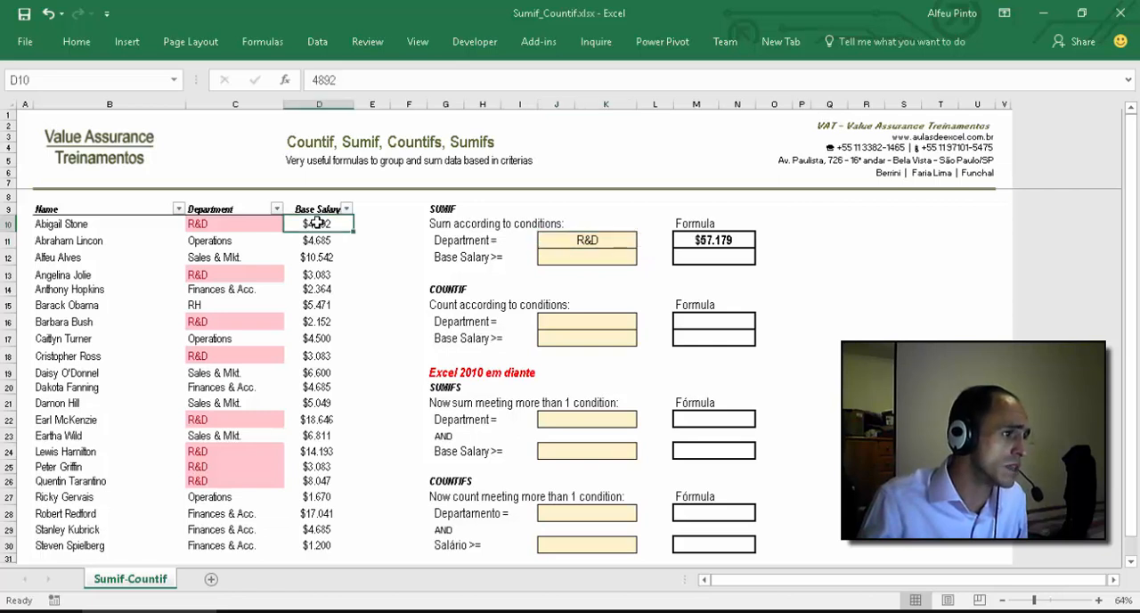
left_click(317, 275, "ctrl")
left_click(315, 323, "ctrl")
left_click(315, 356, "ctrl")
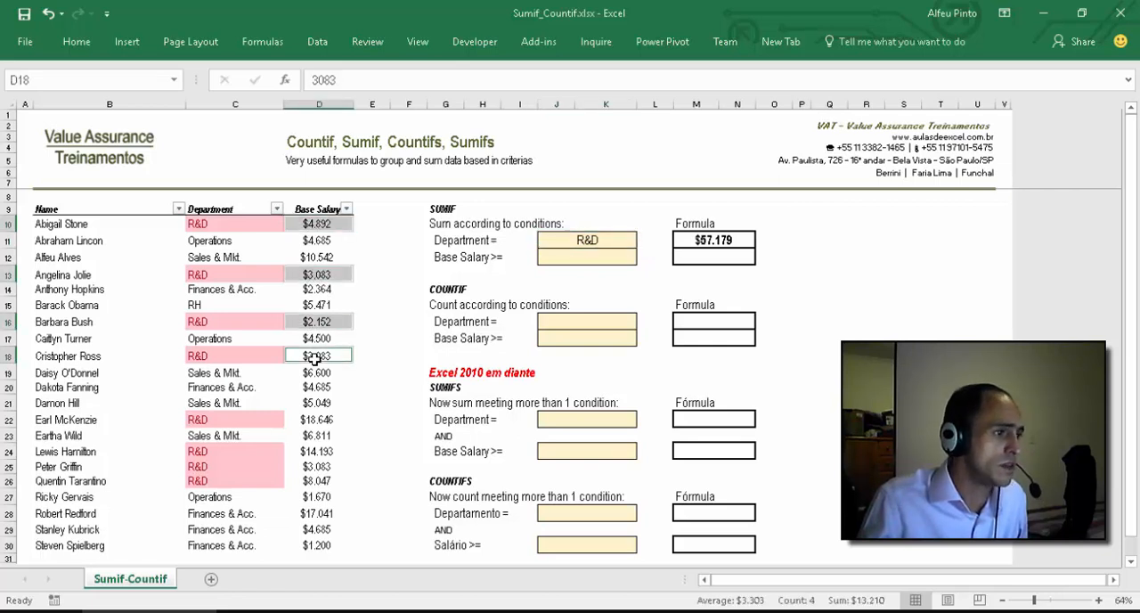
left_click(316, 419, "ctrl")
left_click_drag(316, 451, 316, 481)
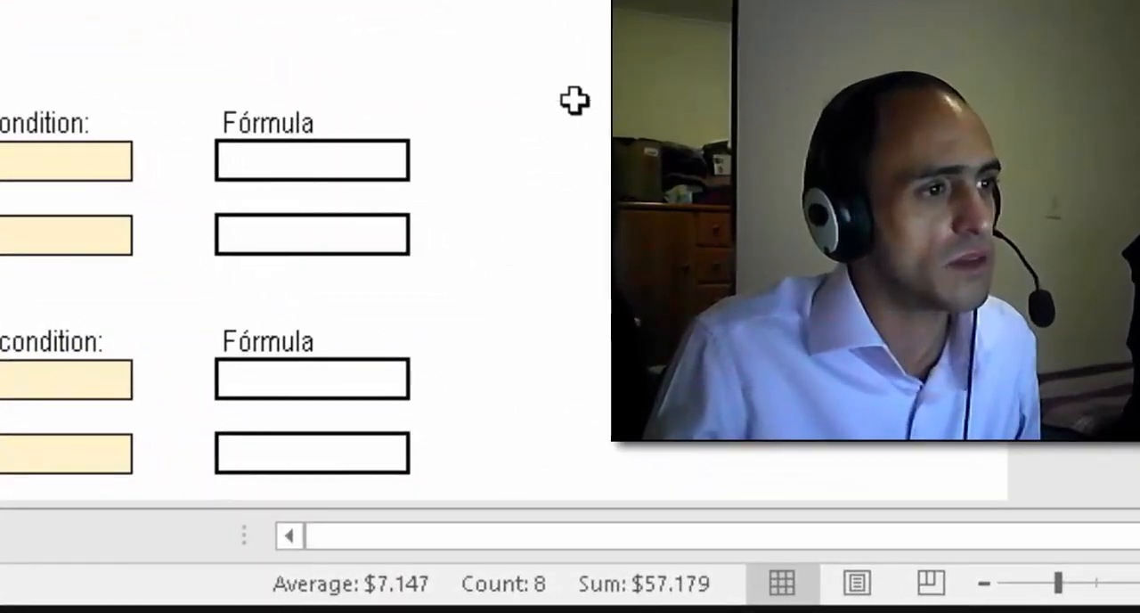
left_click(574, 98)
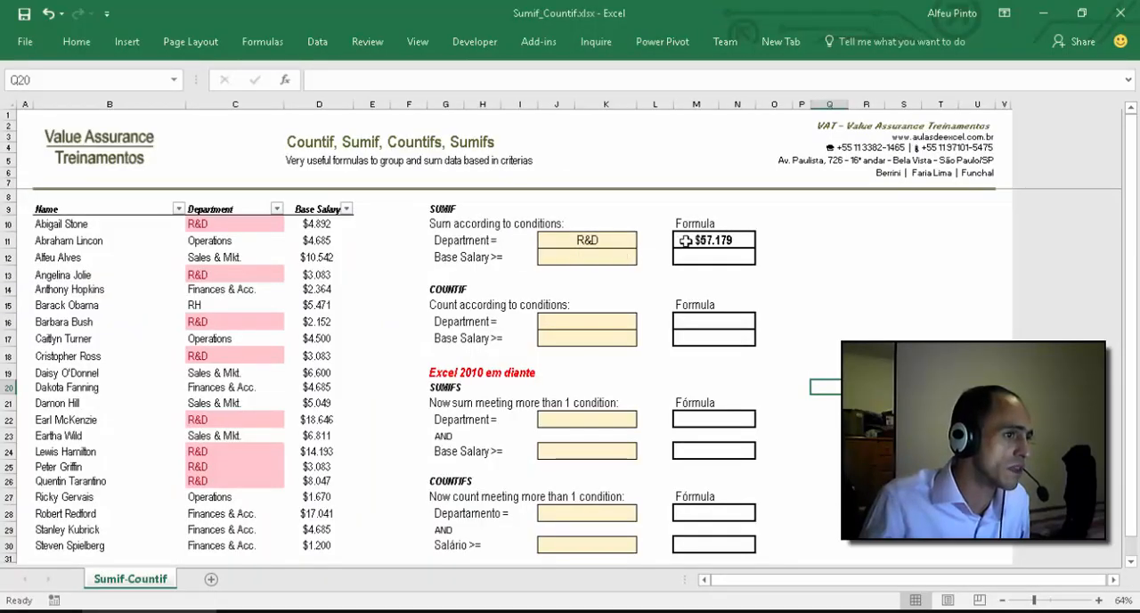
Step: Enter 5000 as the SUMIF Base Salary criterion in J12
left_click(592, 257)
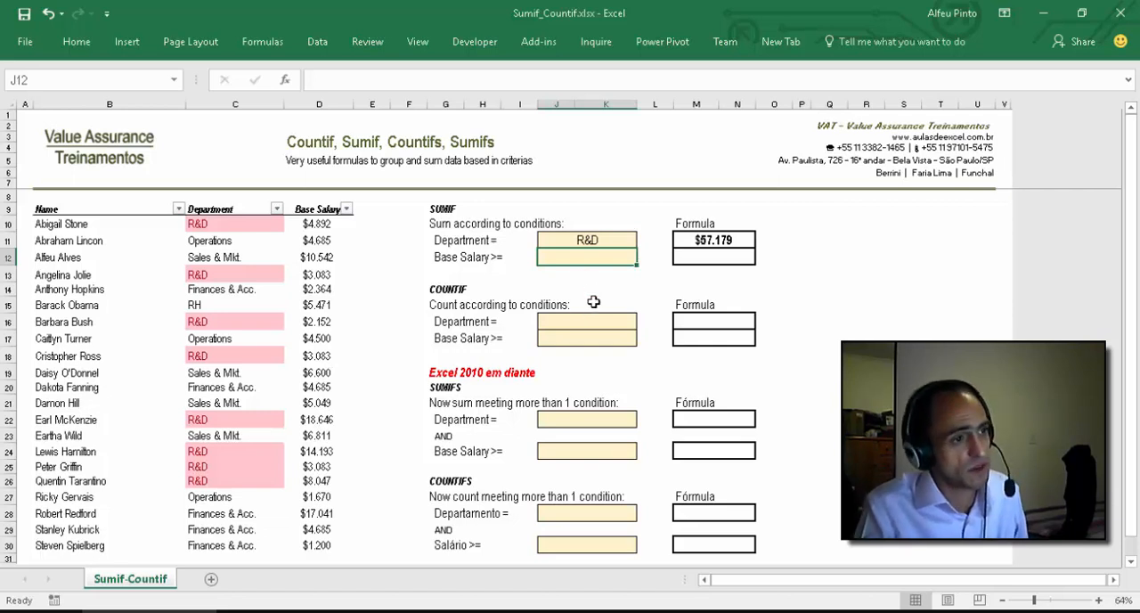
type("5000")
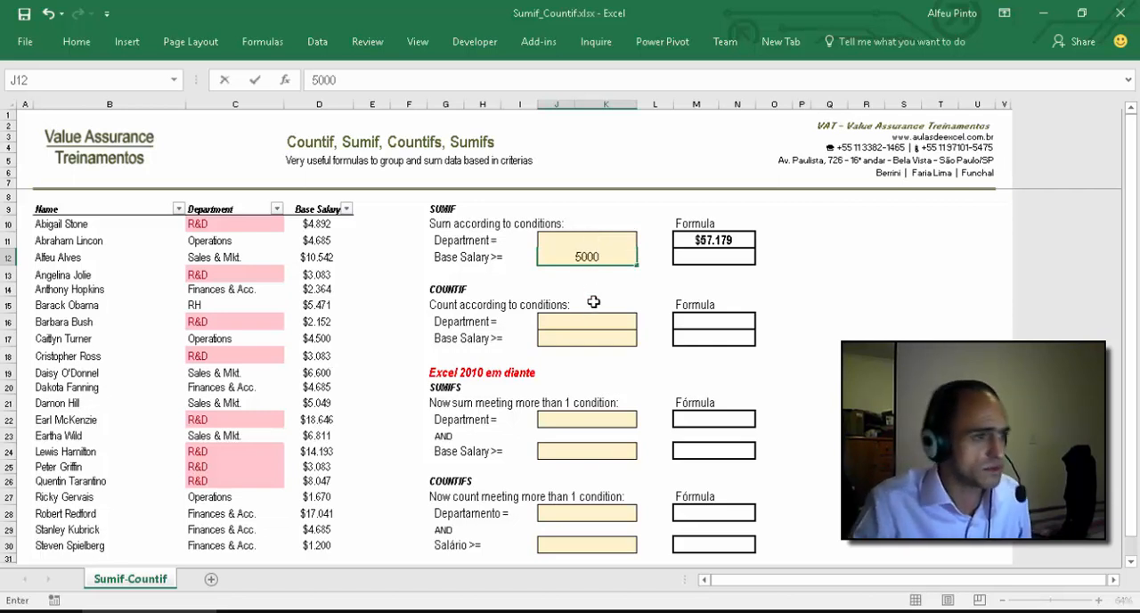
key("ctrl+Return")
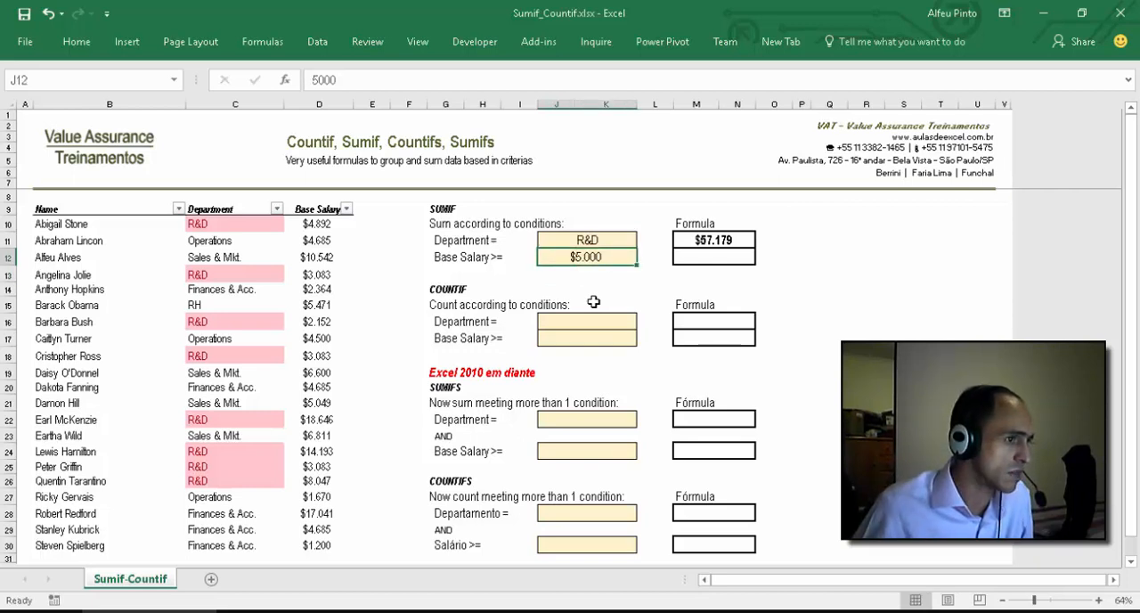
Step: In M12, start a SUMIF formula with the base salary cells D10:D30 as its range
key("Right")
key("Right")
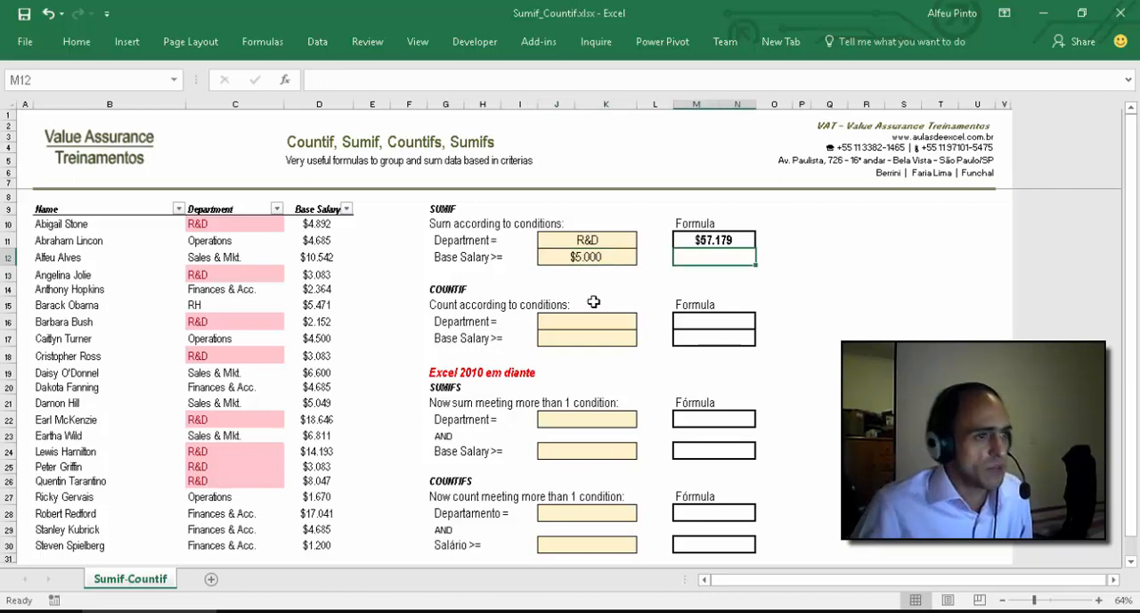
type("=S")
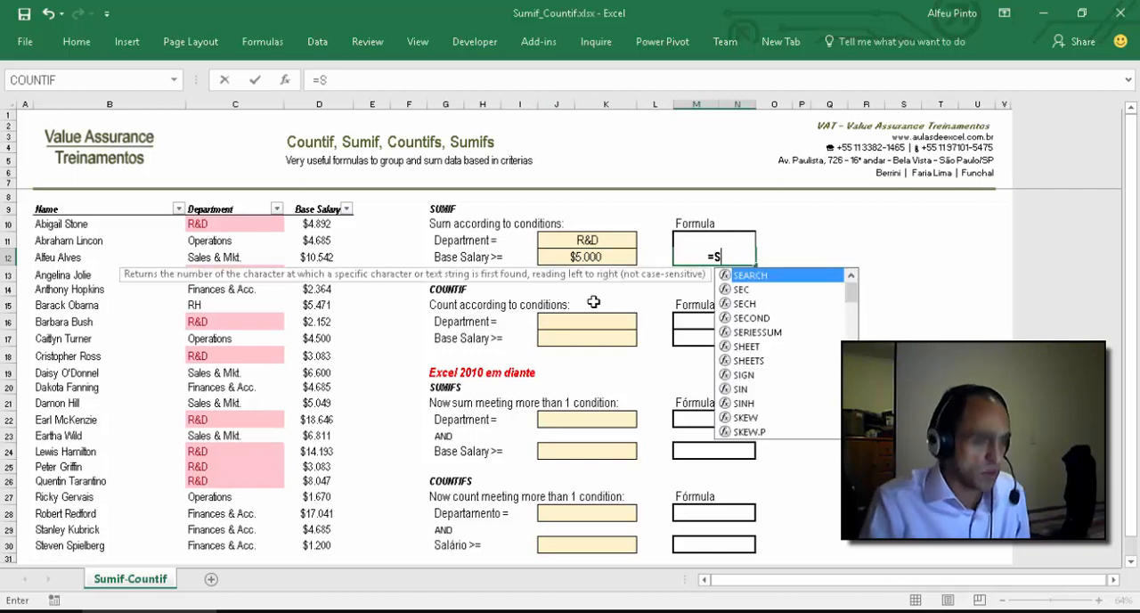
type("UMIF(")
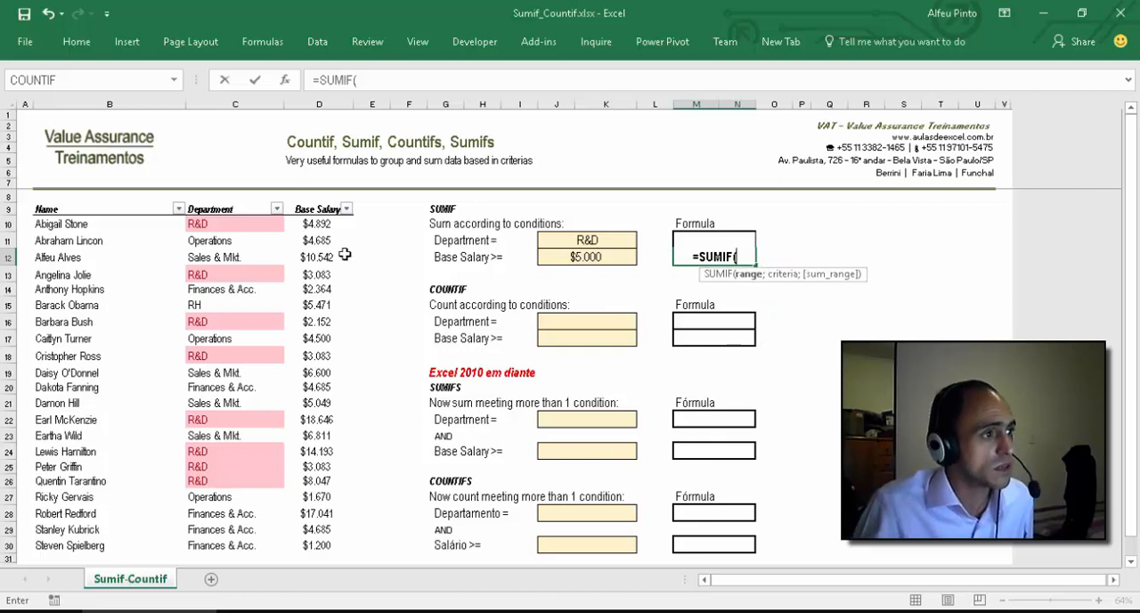
left_click_drag(318, 223, 342, 538)
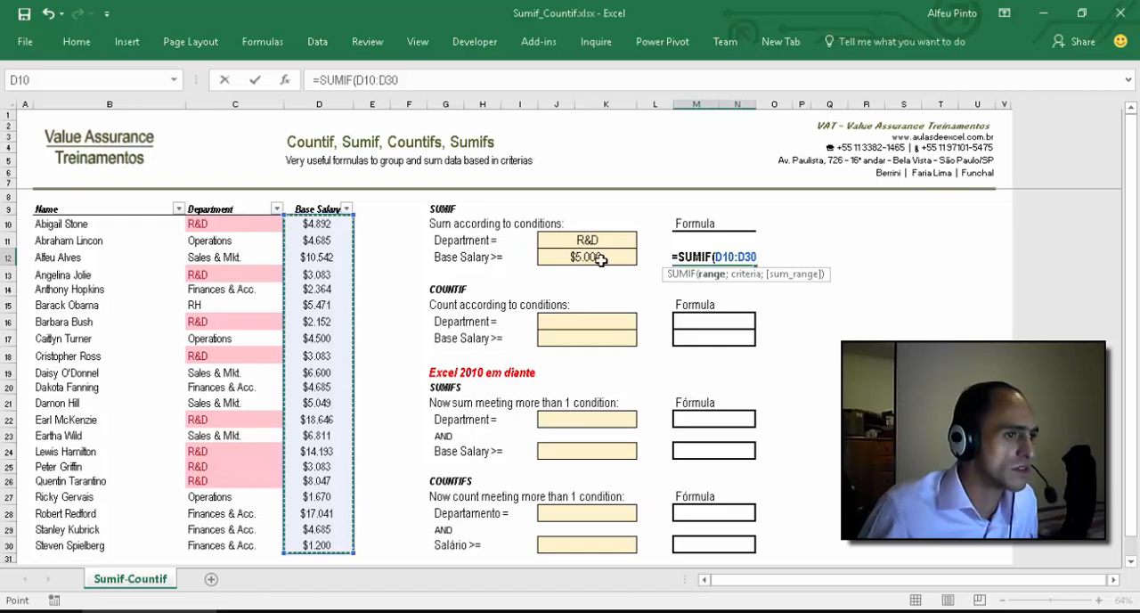
Step: Complete the SUMIF formula in M12 with the criterion ">="&J12 and no separate sum range
type(";")
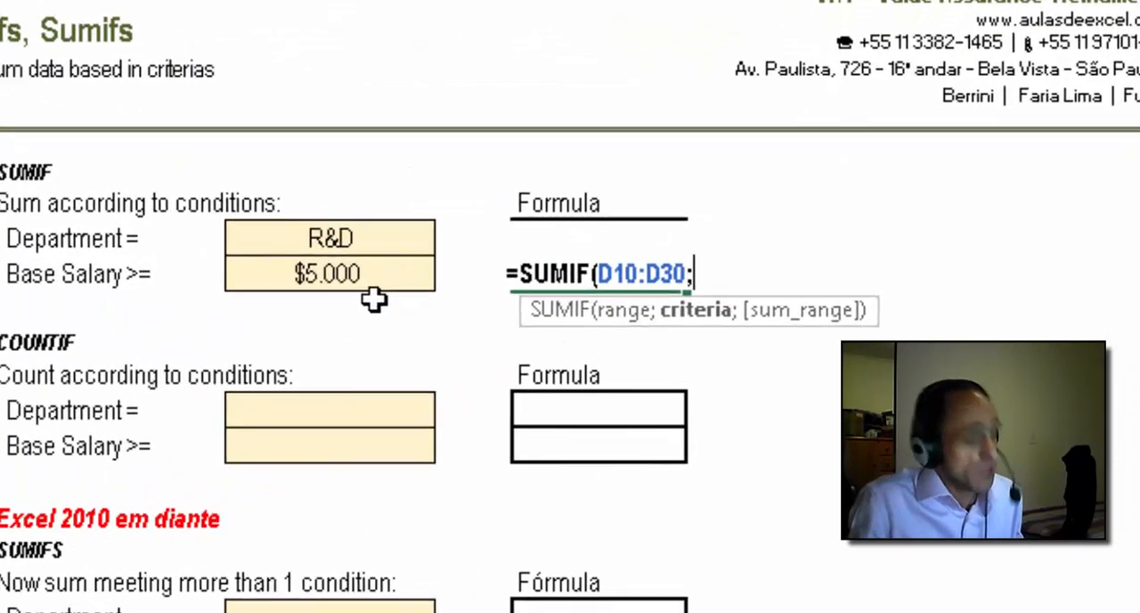
type("\">")
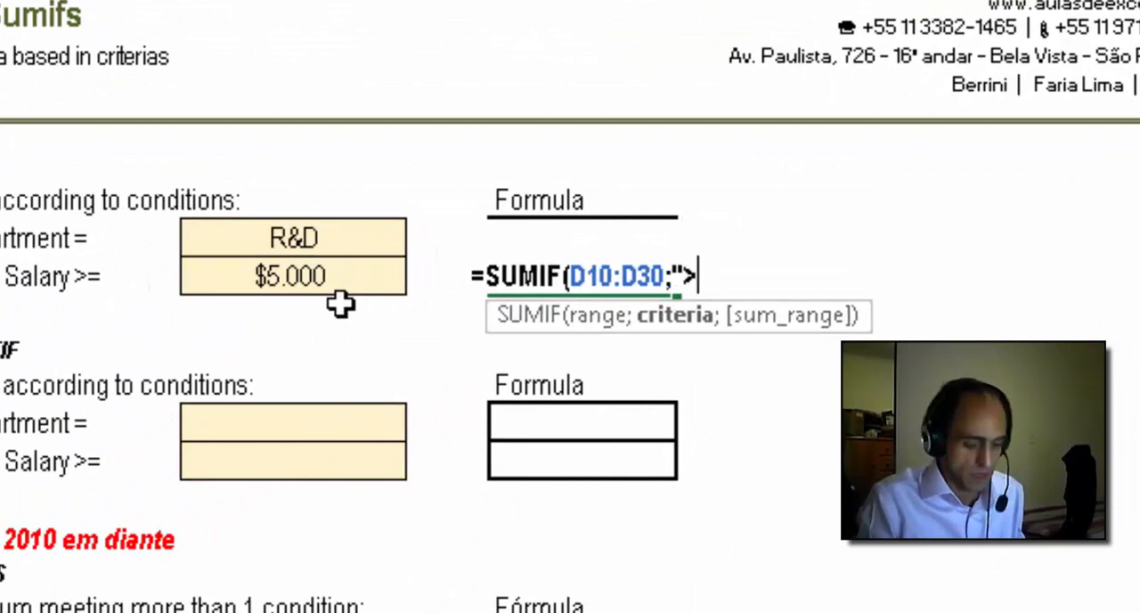
type("=\"")
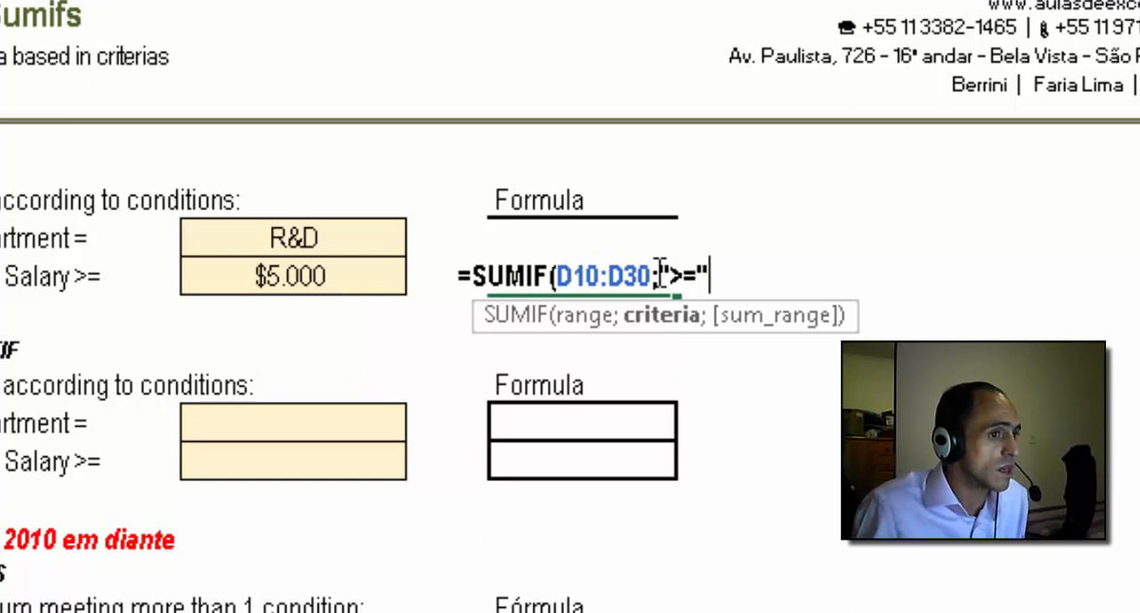
type("&")
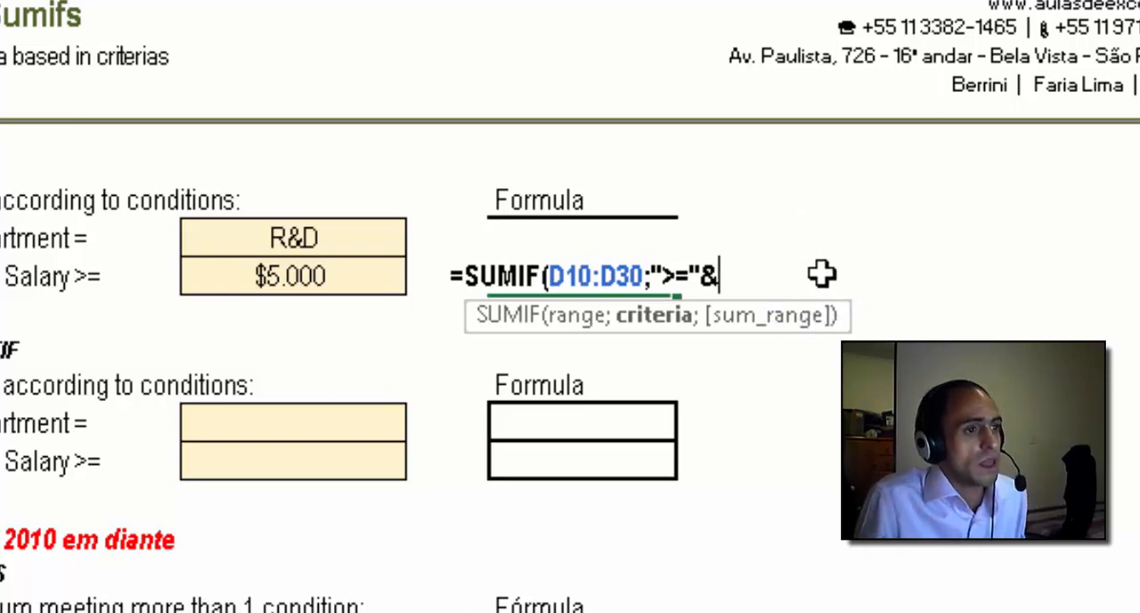
left_click(307, 277)
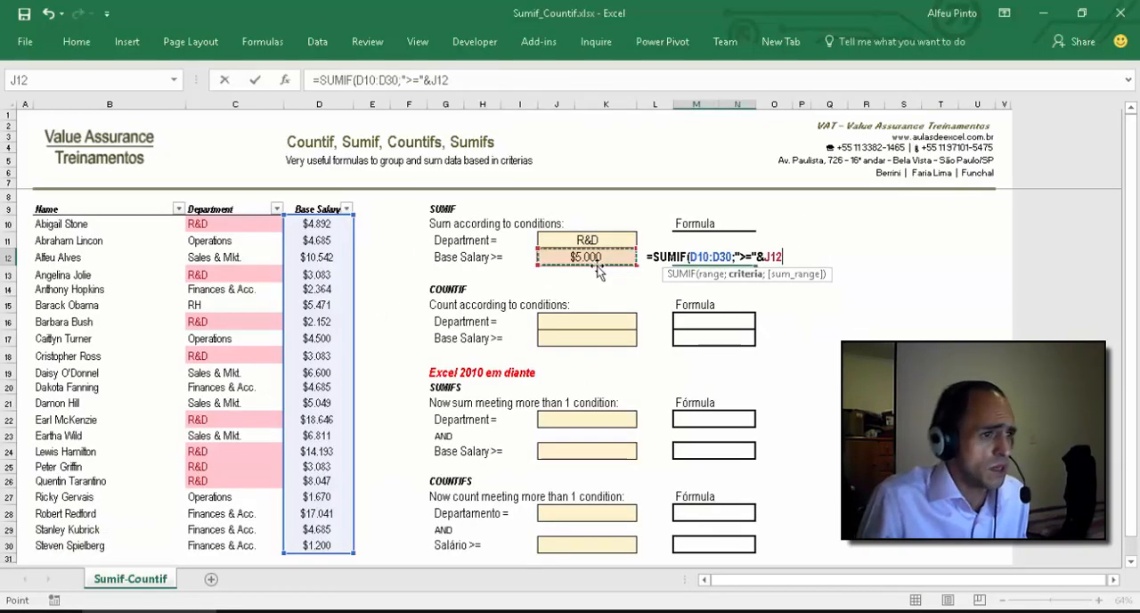
type(";")
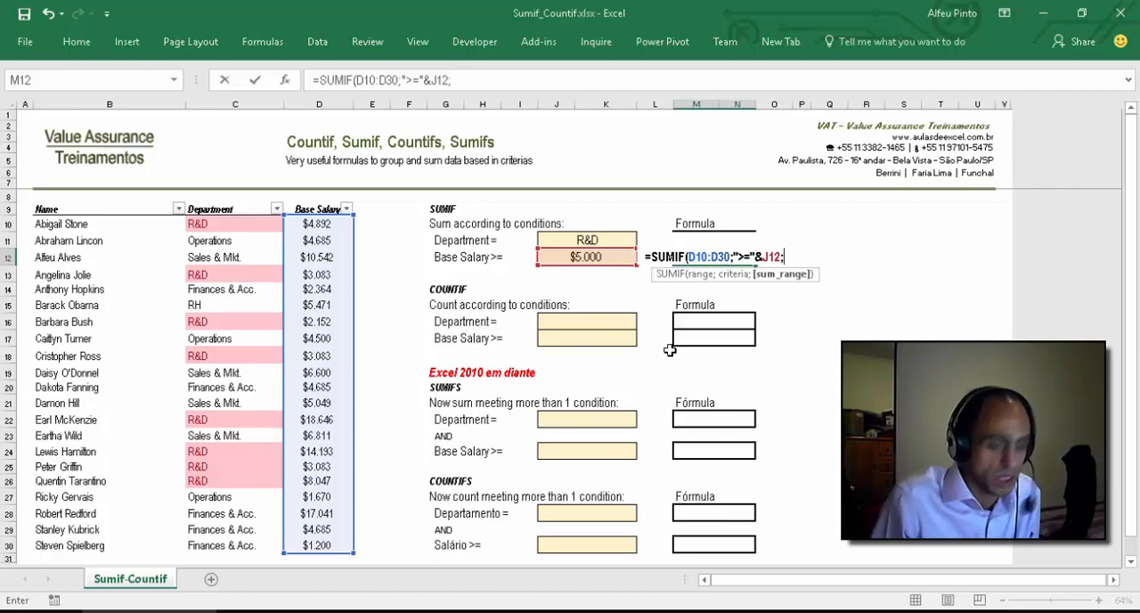
key("BackSpace")
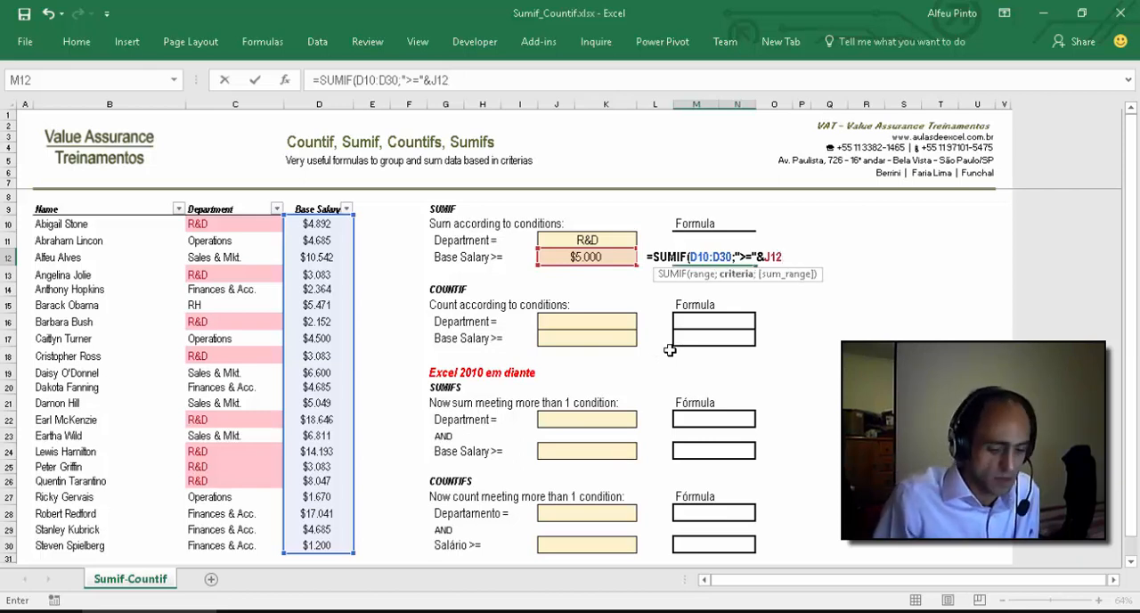
type(")")
key("Return")
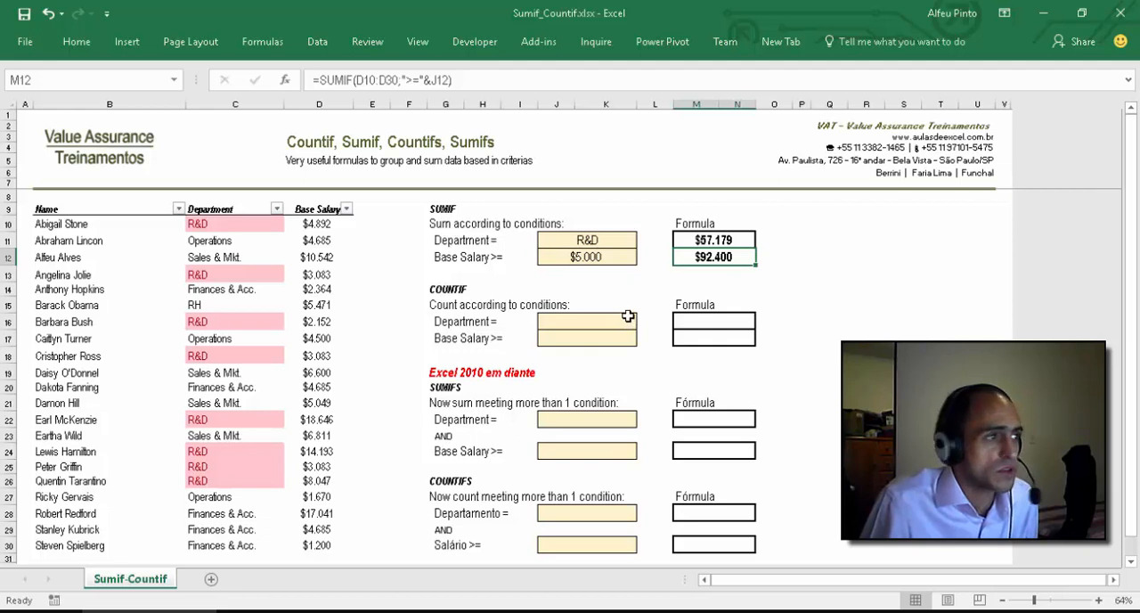
Step: Start a new custom conditional formatting rule for the base salary cells D10:D30
left_click(322, 225)
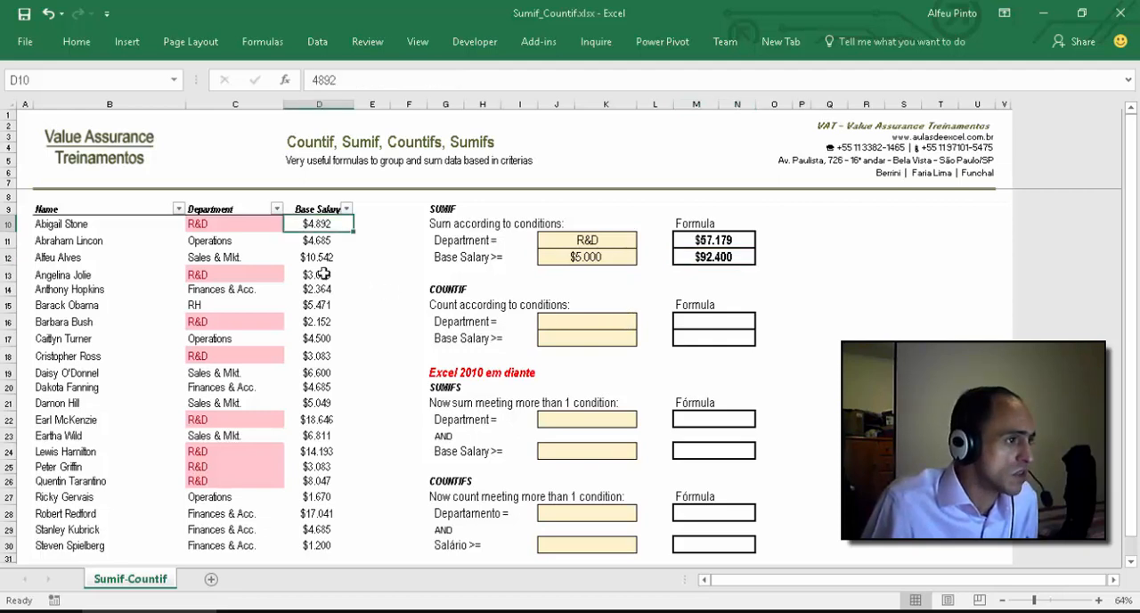
left_click_drag(322, 274, 315, 552)
left_click(79, 45)
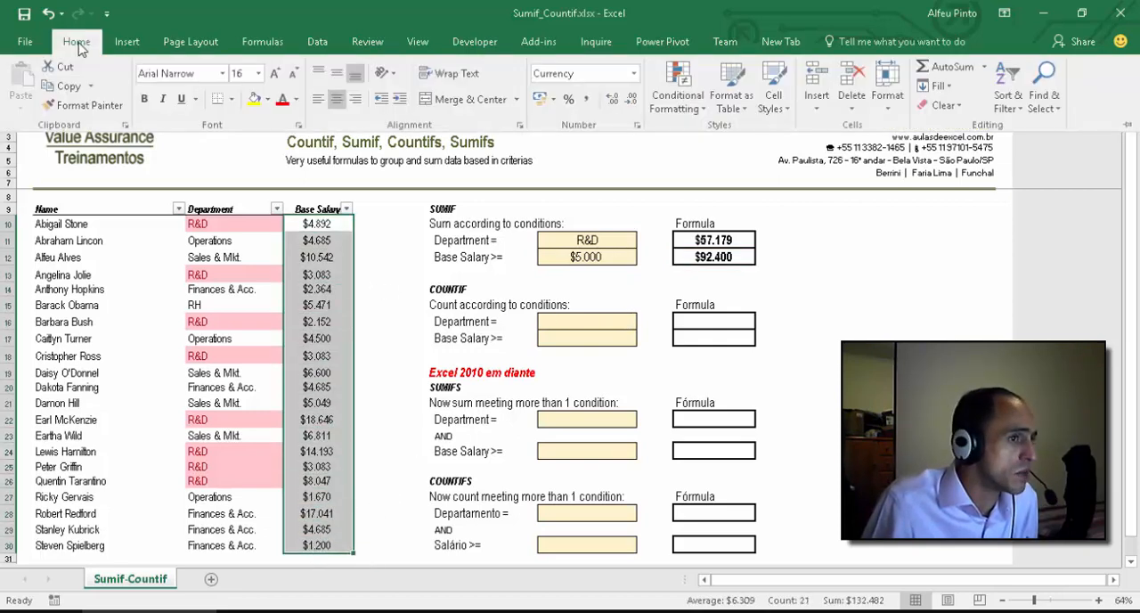
left_click(690, 107)
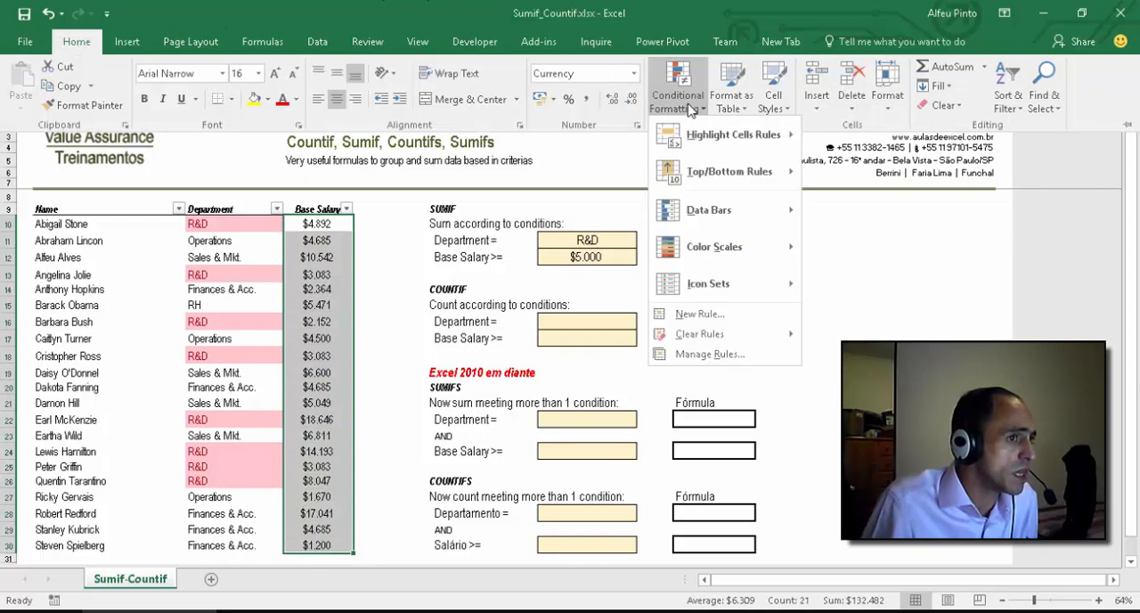
mouse_move(716, 135)
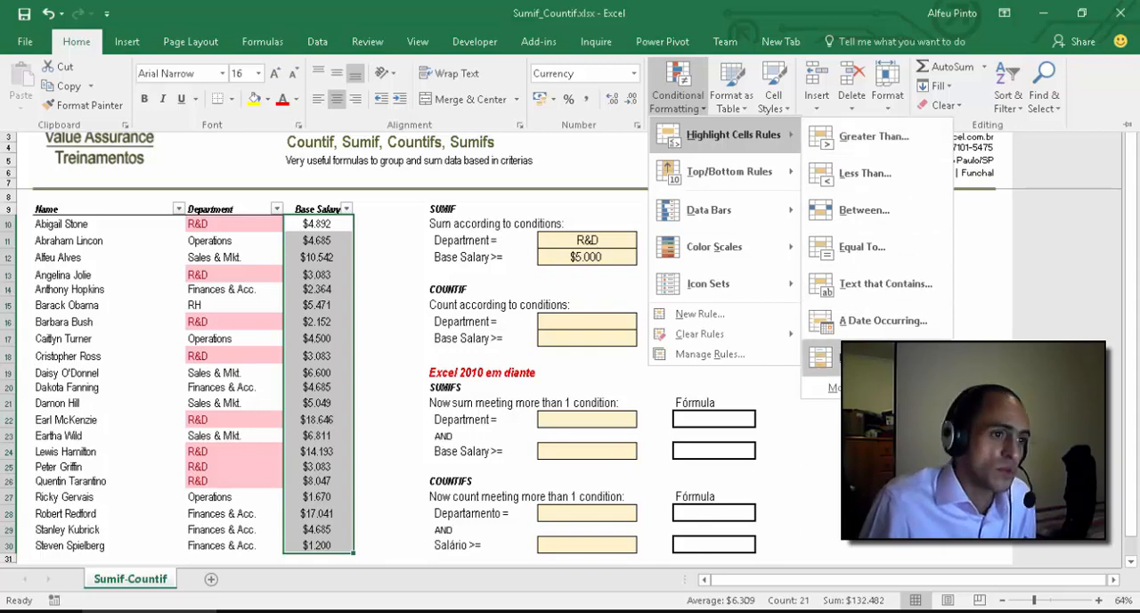
left_click(873, 387)
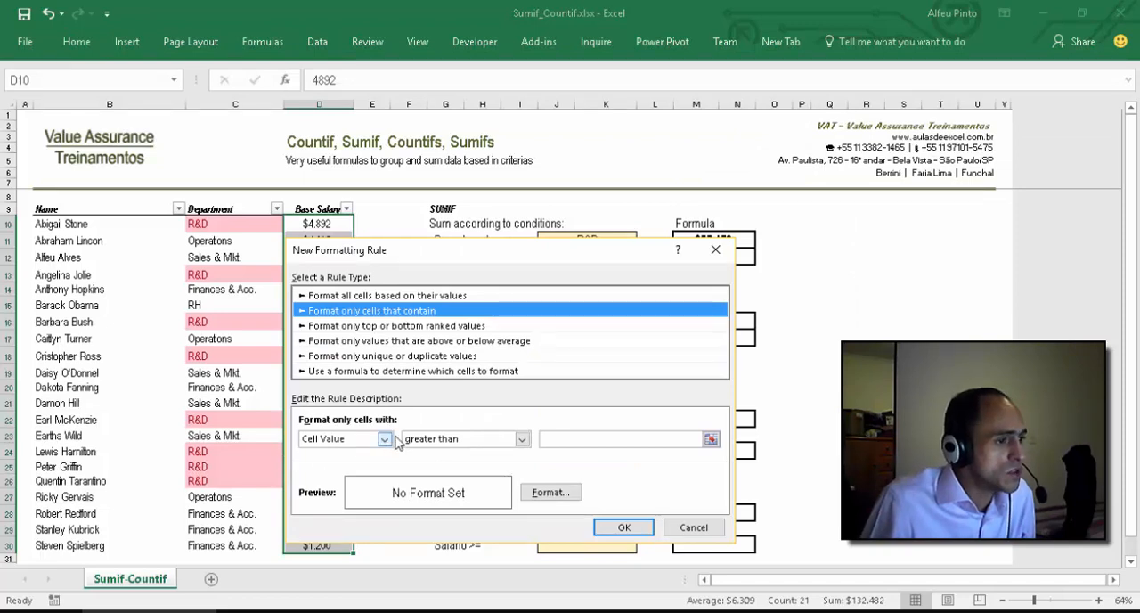
Step: Set the rule to format cell values greater than or equal to the criterion cell $J$12
left_click(522, 439)
left_click(520, 520)
left_click(580, 440)
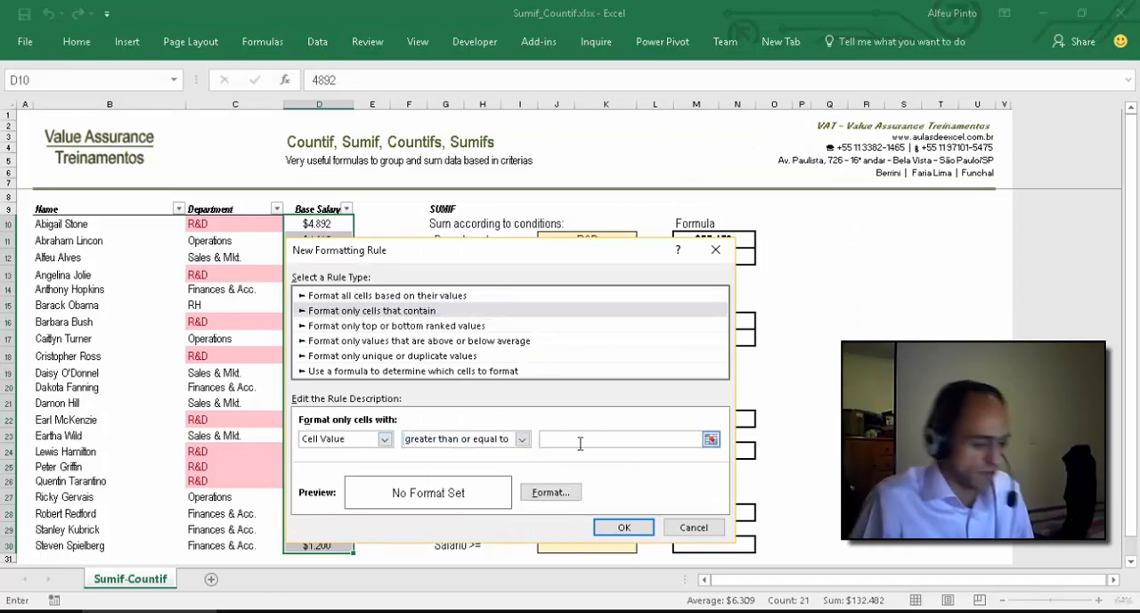
type("5000")
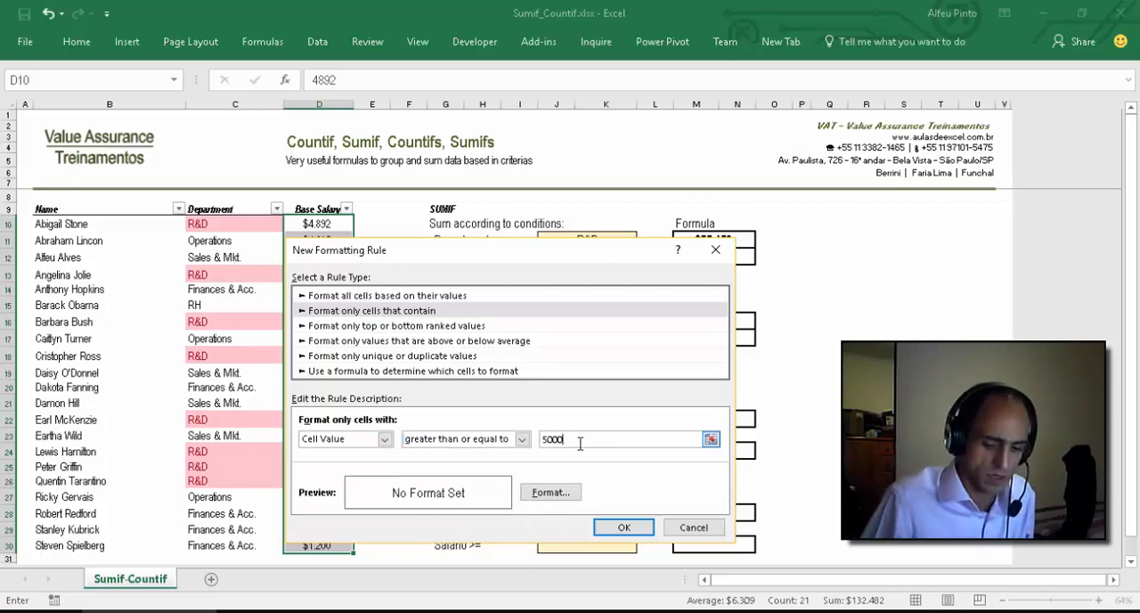
key("BackSpace")
key("BackSpace")
key("BackSpace")
key("BackSpace")
left_click(711, 439)
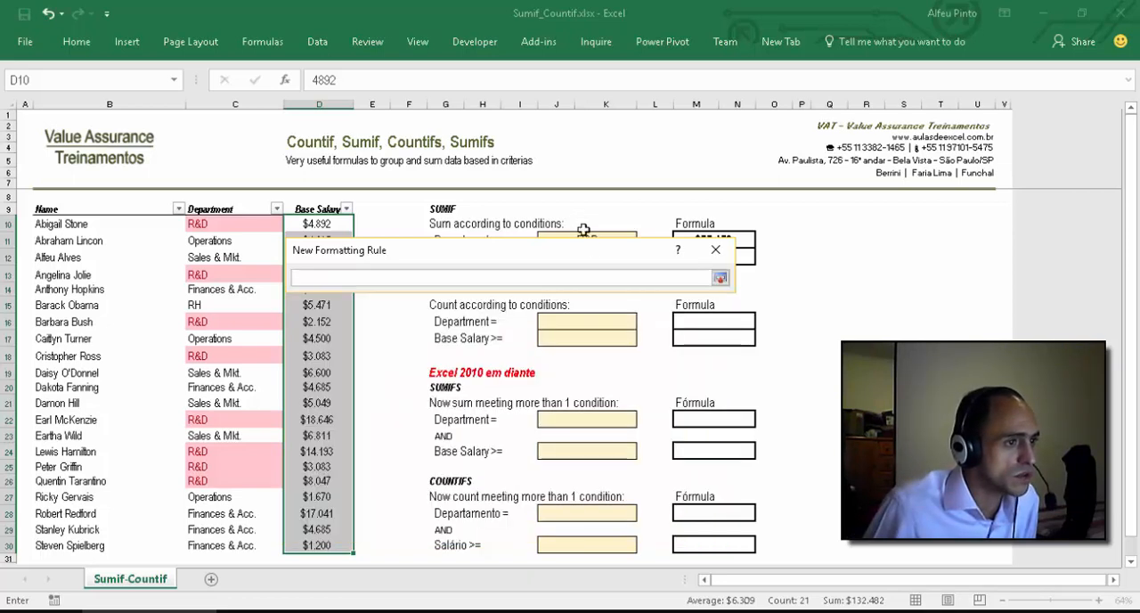
left_click(610, 256)
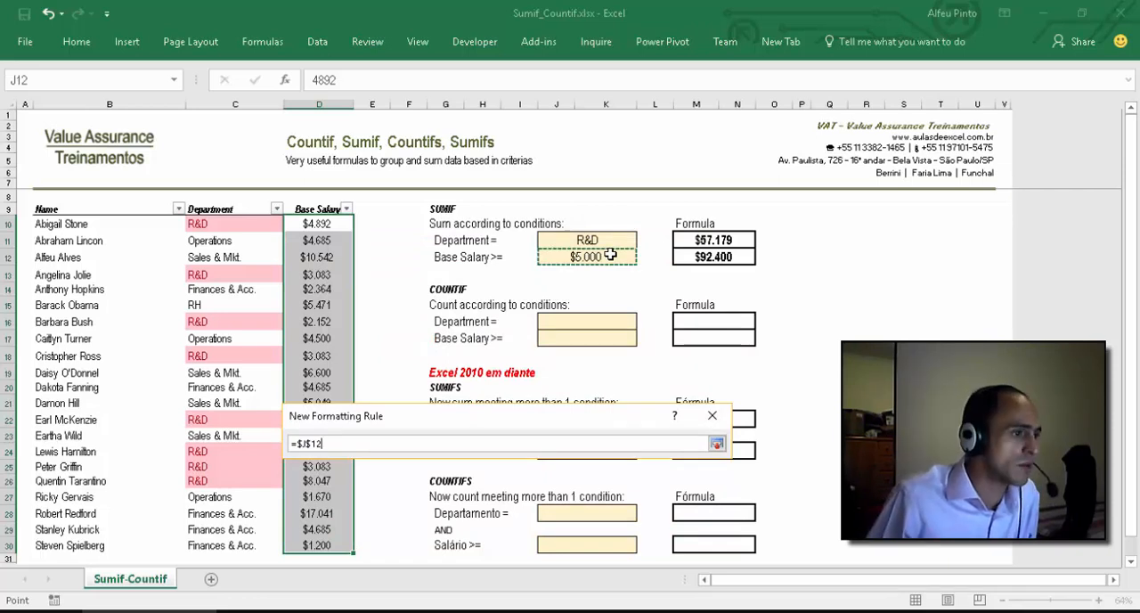
key("Return")
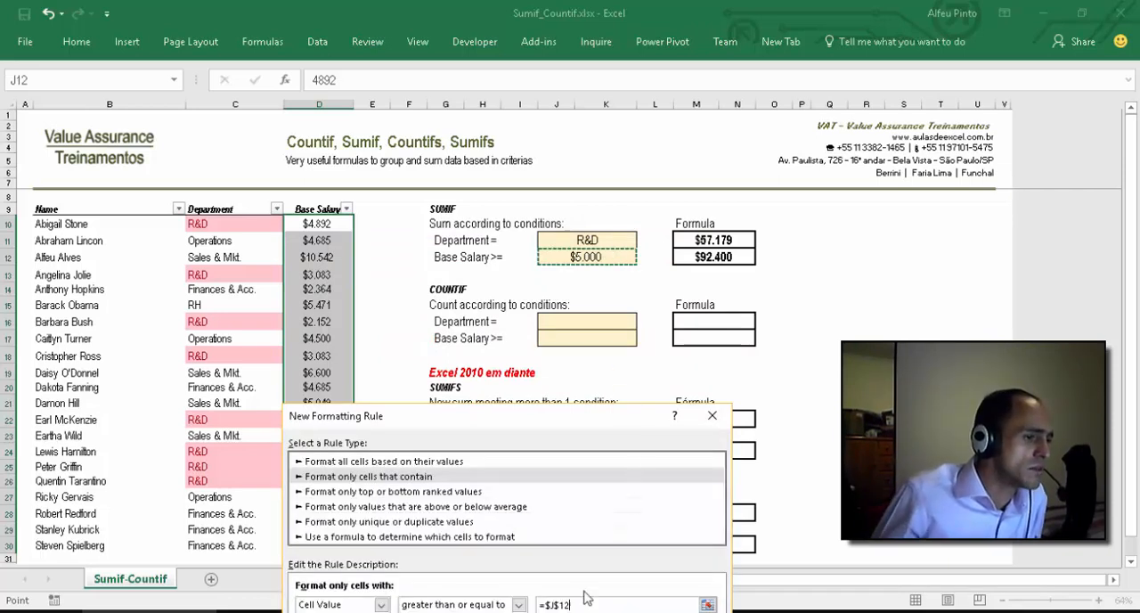
Step: Give the cells matching the formatting rule a light green fill
left_click_drag(552, 415, 765, 182)
left_click(748, 427)
left_click(456, 194)
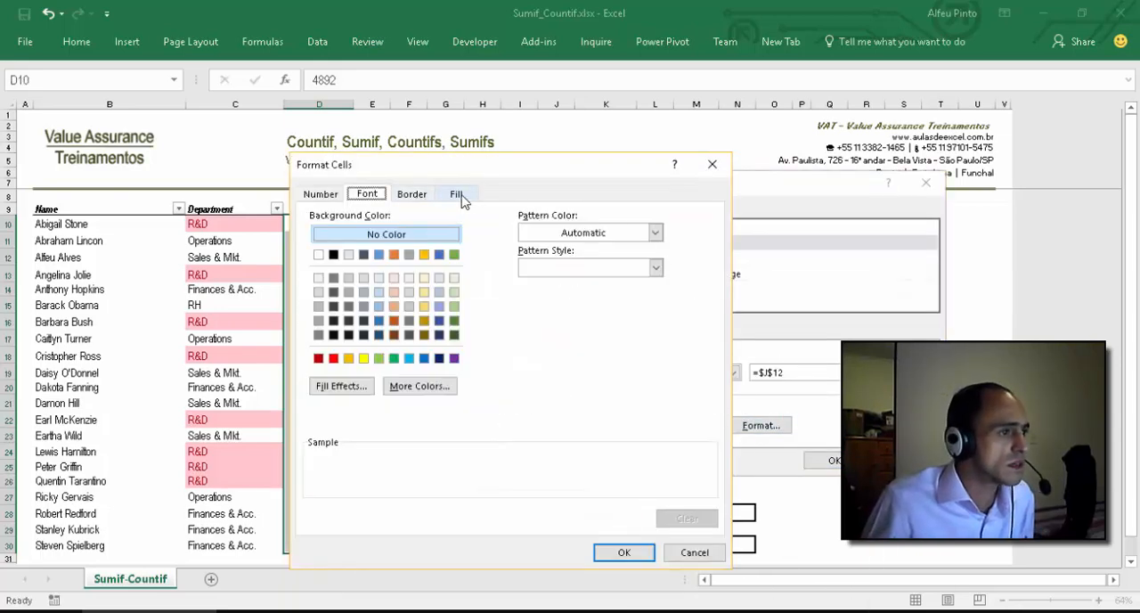
left_click(454, 307)
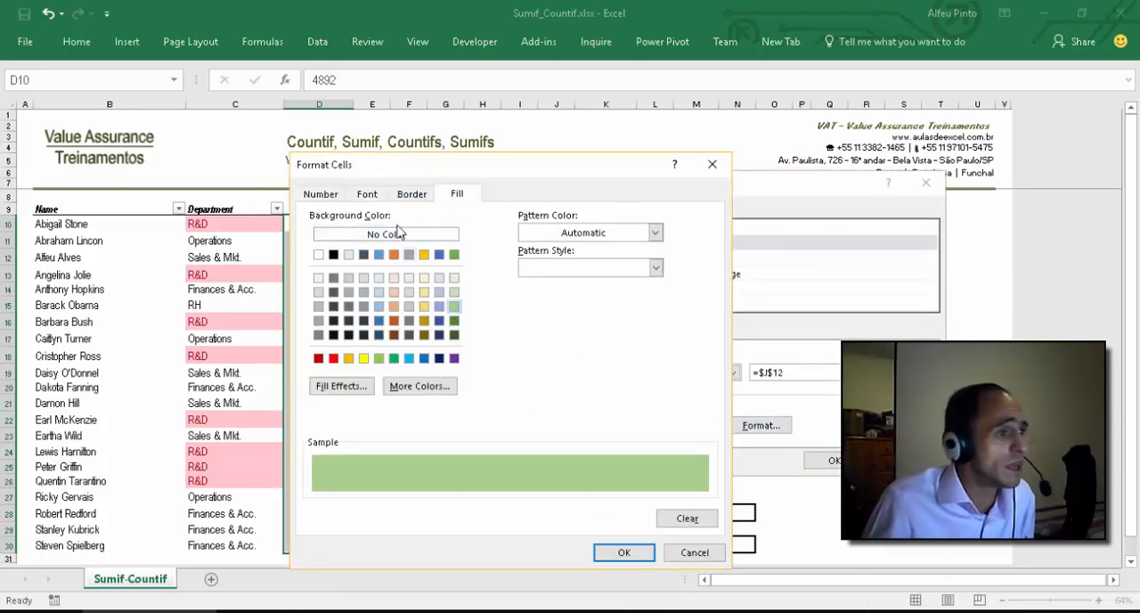
Step: Set the rule's font to bold dark orange and apply the rule to the base salaries
left_click(367, 194)
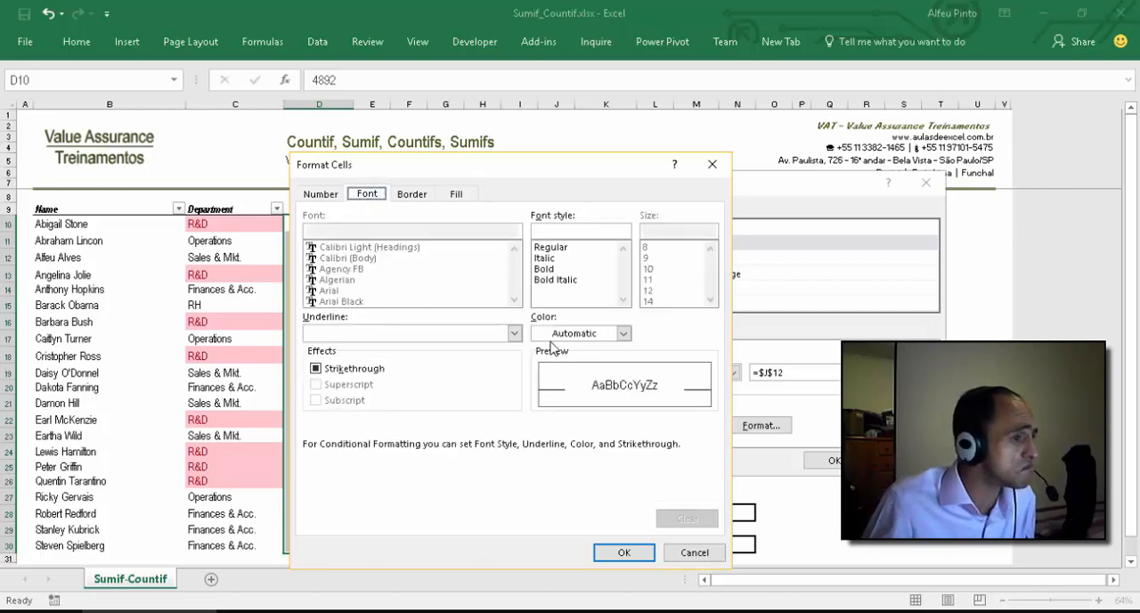
left_click(625, 333)
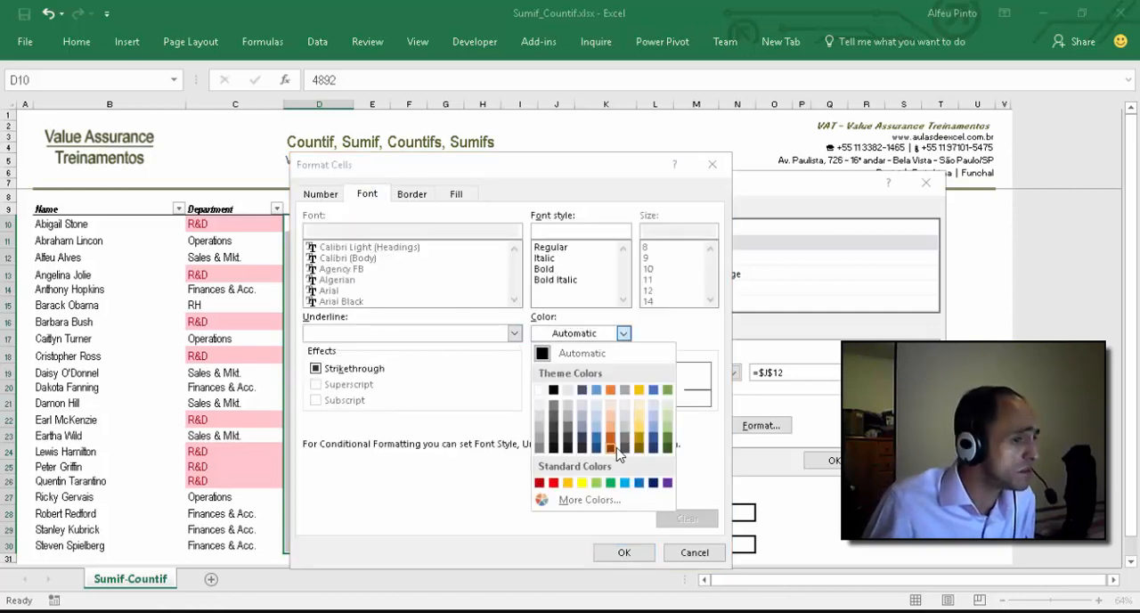
left_click(610, 441)
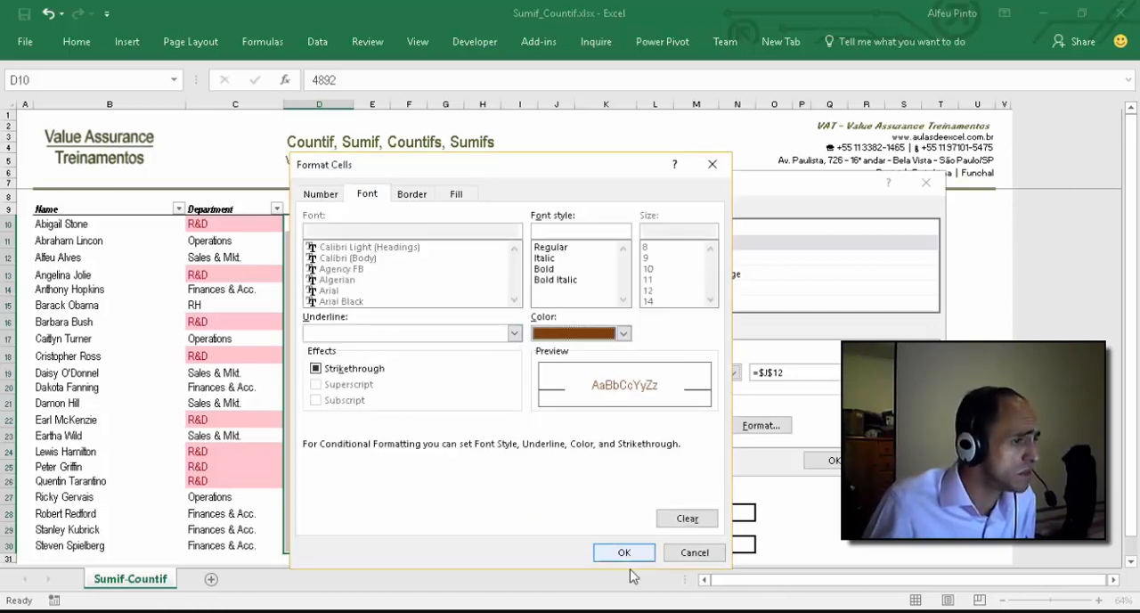
left_click(562, 281)
left_click(624, 552)
key("Return")
left_click(389, 308)
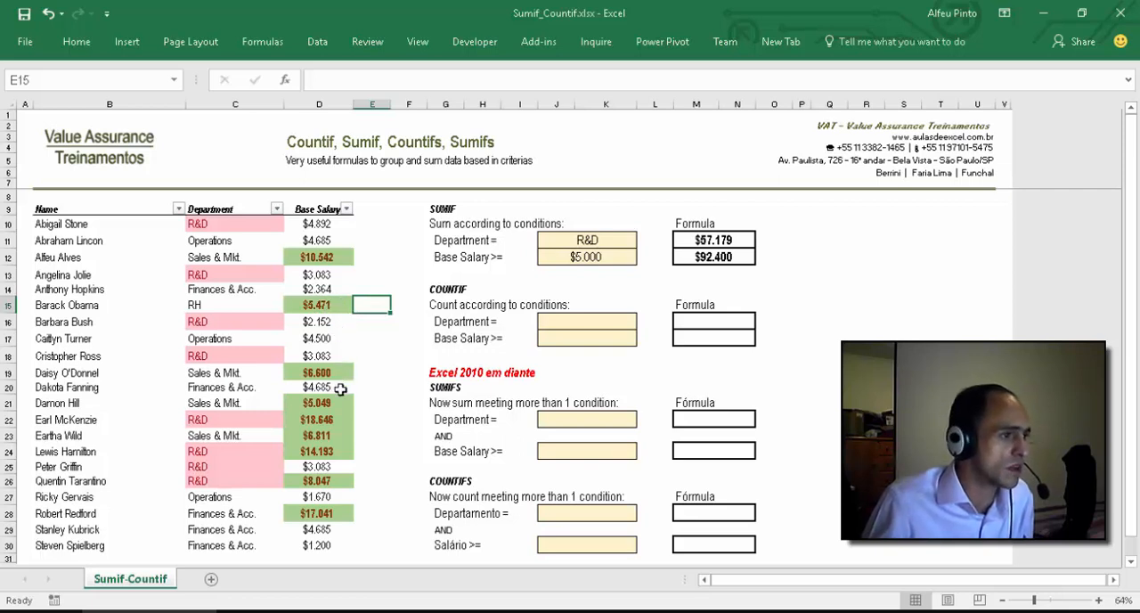
Step: Select all the green-highlighted base salaries together to check their sum against M12, then review the M12 formula
left_click(338, 258)
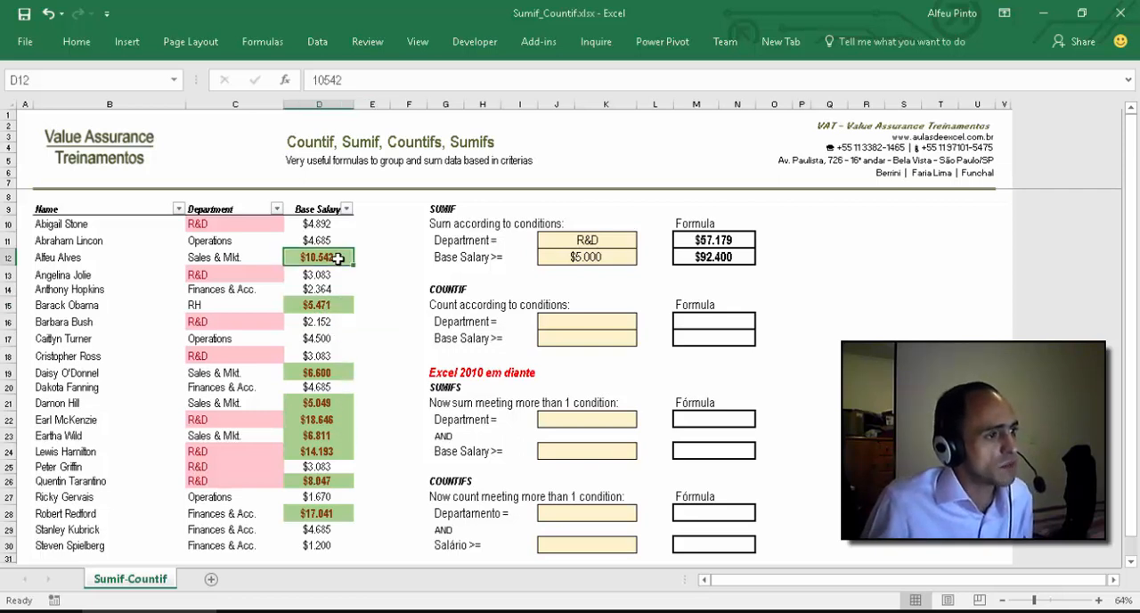
left_click(324, 308, "ctrl")
left_click(322, 371, "ctrl")
left_click(318, 404, "ctrl")
left_click_drag(319, 410, 318, 452)
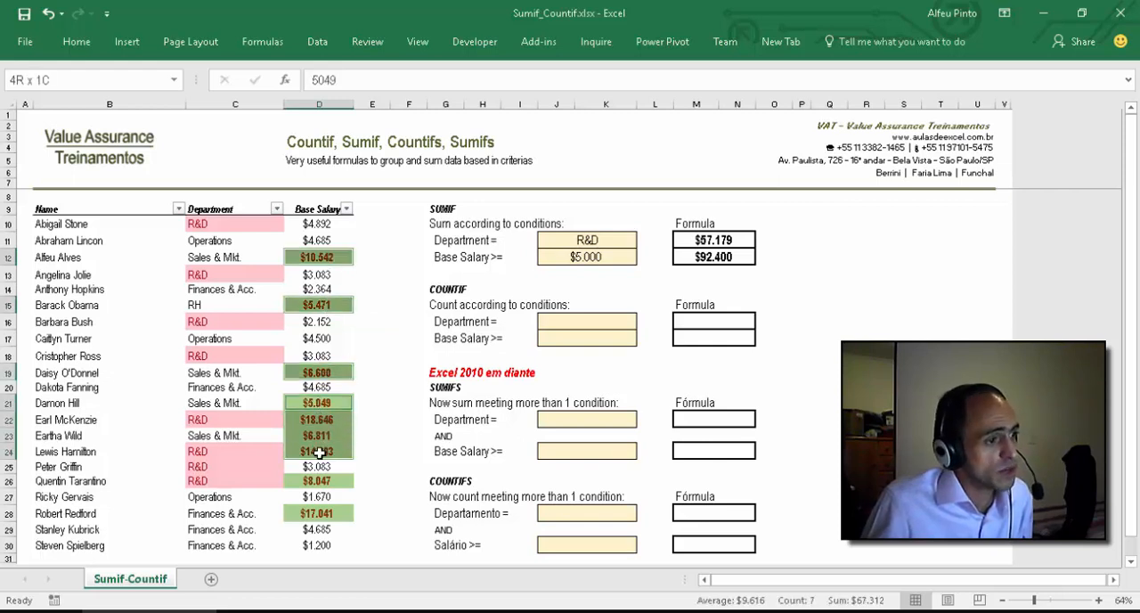
left_click(313, 481, "ctrl")
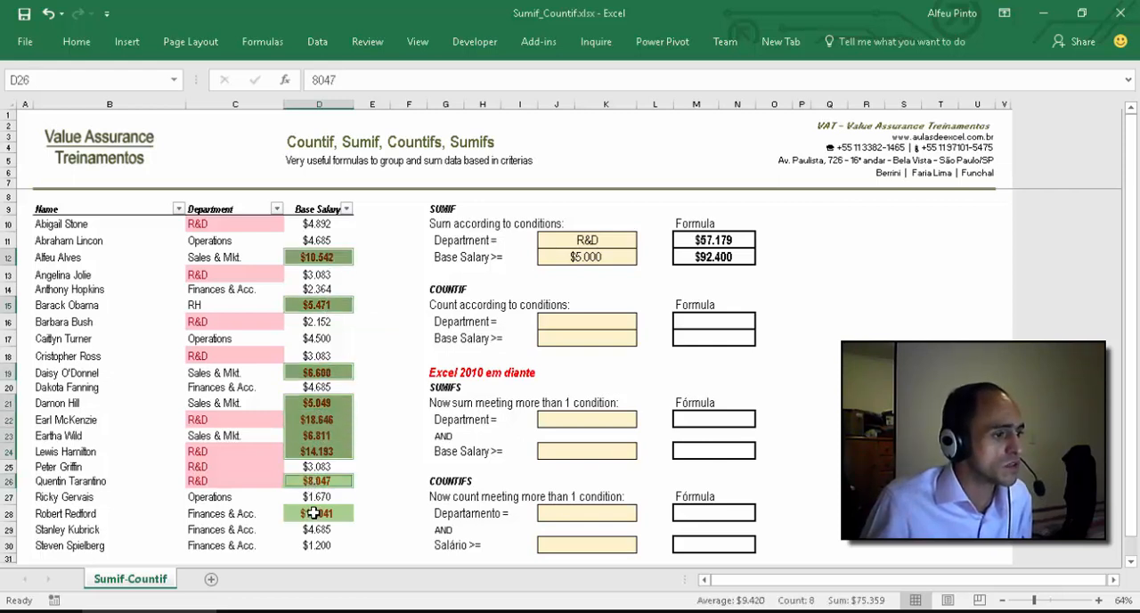
left_click(313, 514, "ctrl")
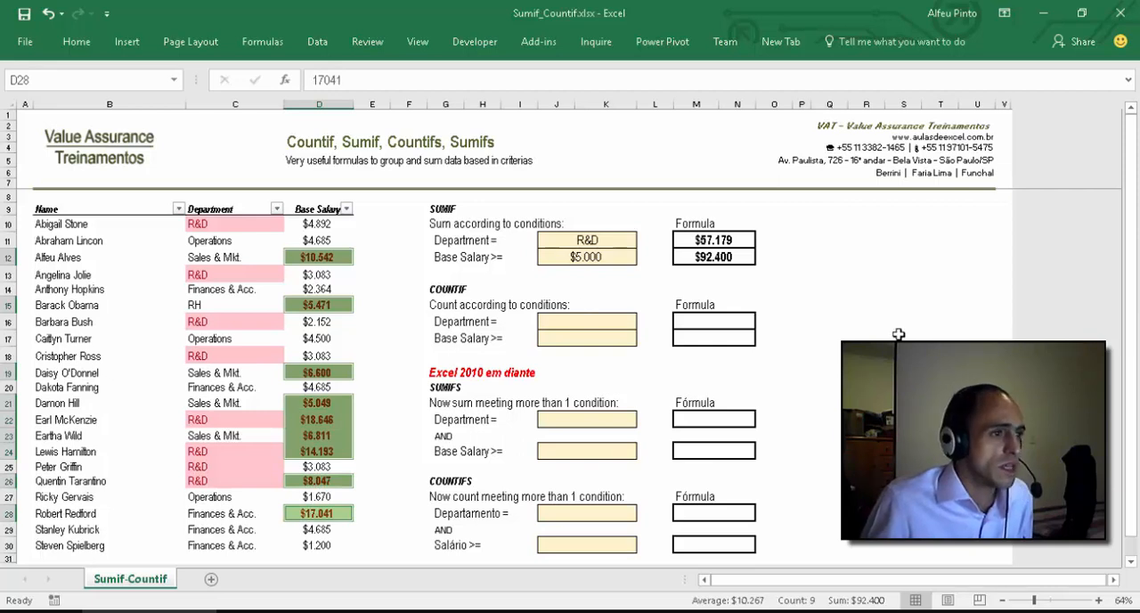
left_click(860, 309)
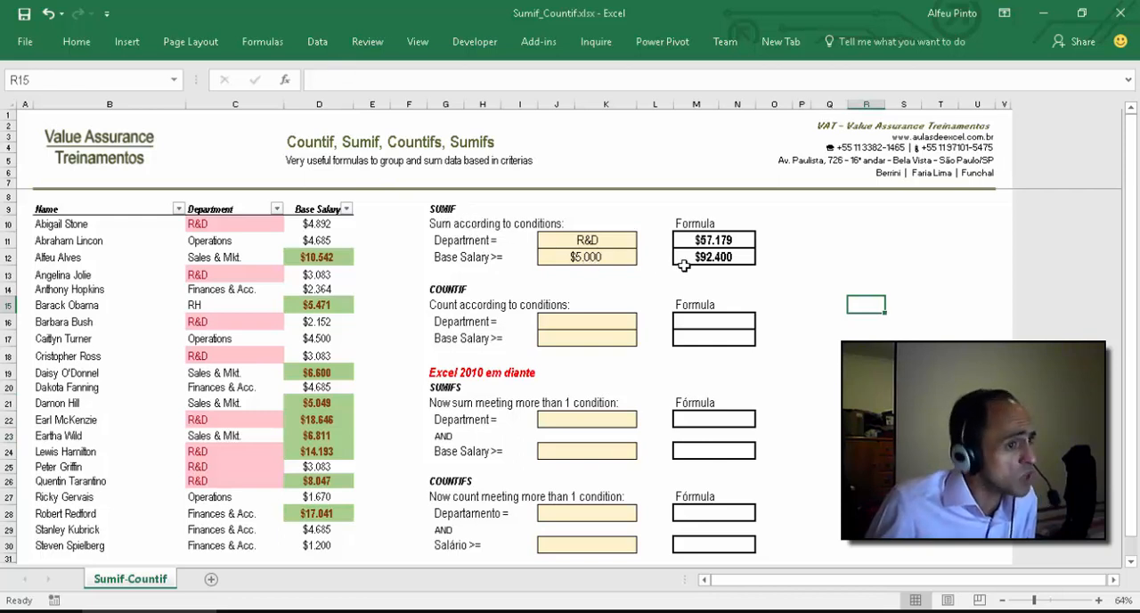
left_click(730, 257)
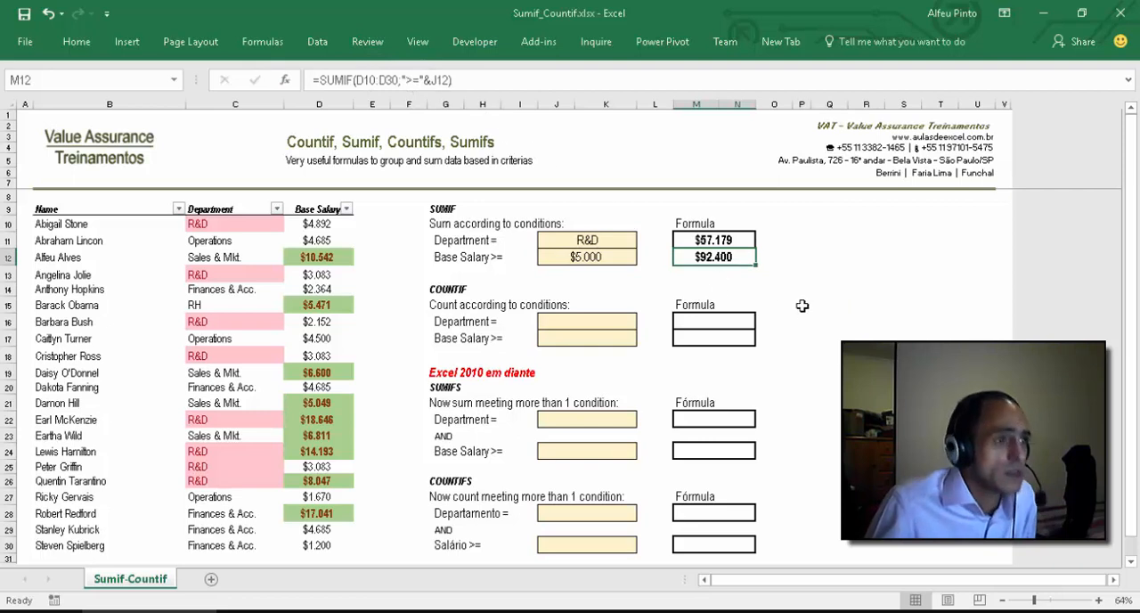
Step: Copy the R&D Department criterion with its drop-down list from J11 to the COUNTIF Department cell J16
left_click(557, 320)
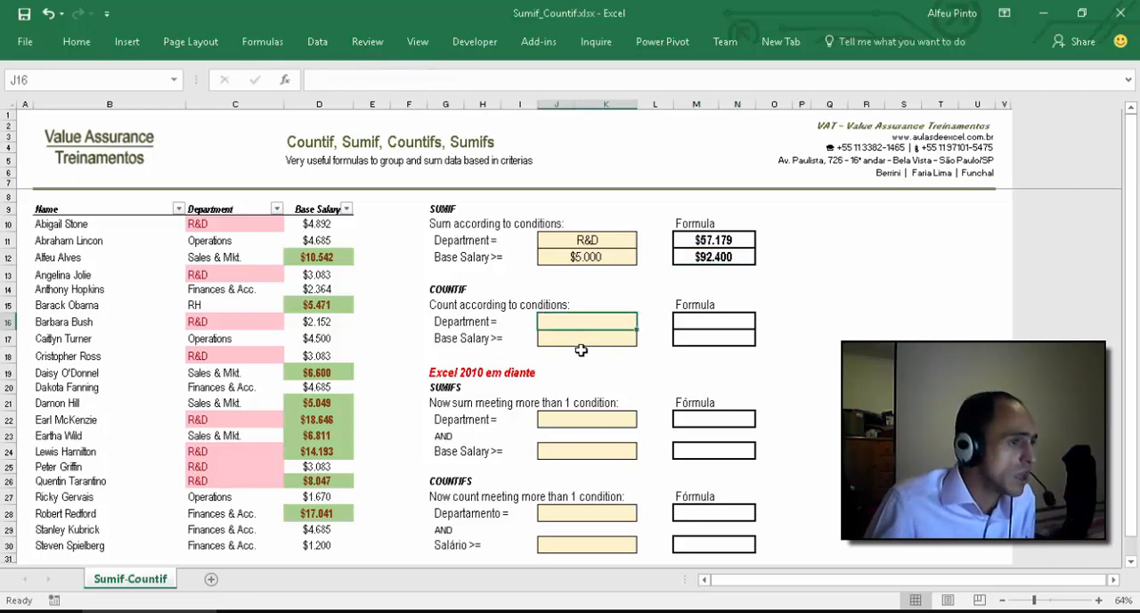
left_click(591, 242)
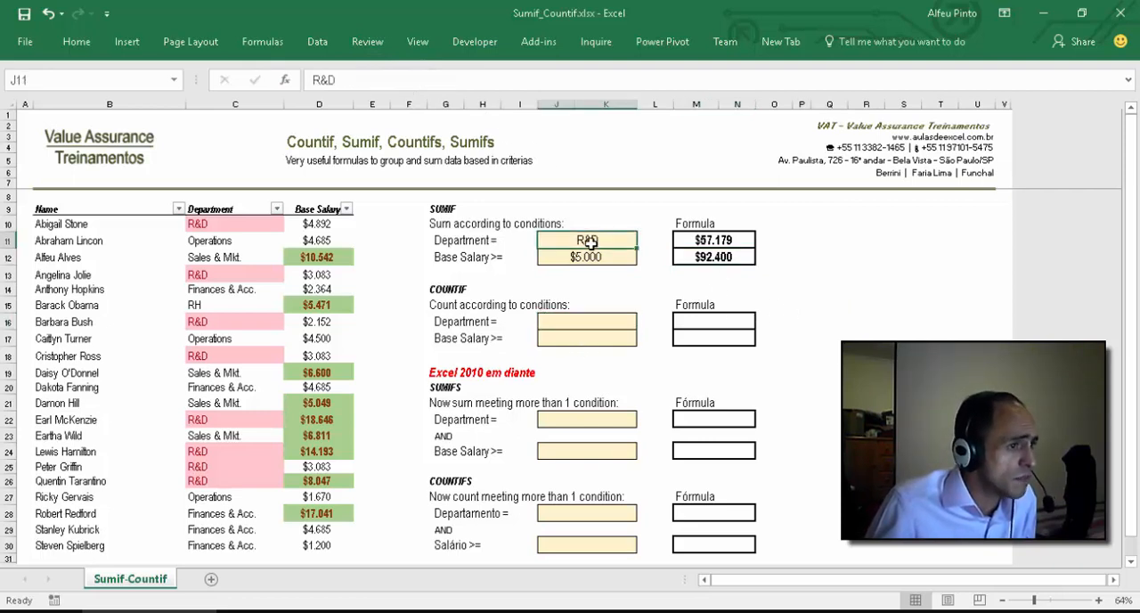
key("ctrl+c")
left_click(620, 320)
key("ctrl+v")
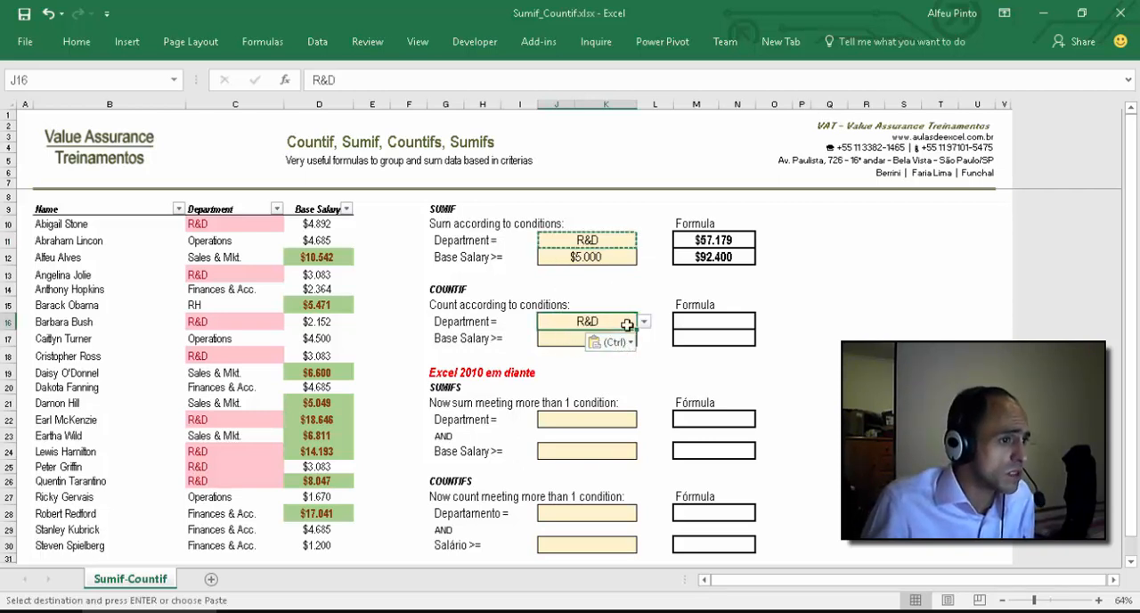
left_click(644, 322)
left_click(643, 322)
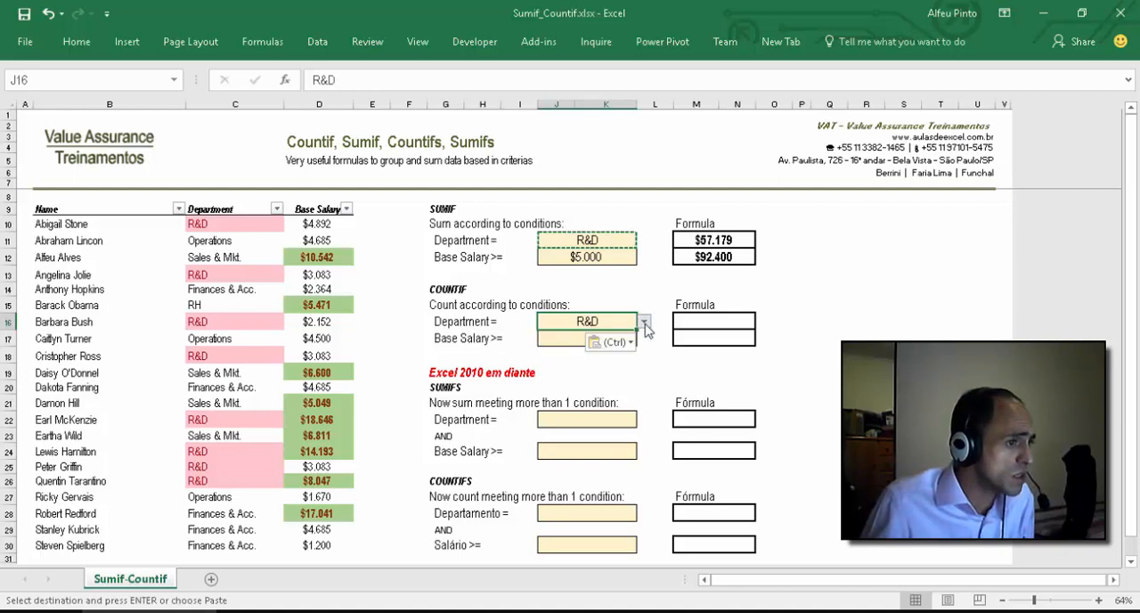
Step: Enter =COUNTIF(C10:C30;J16) in M16 to count the employees in the chosen department
left_click(705, 323)
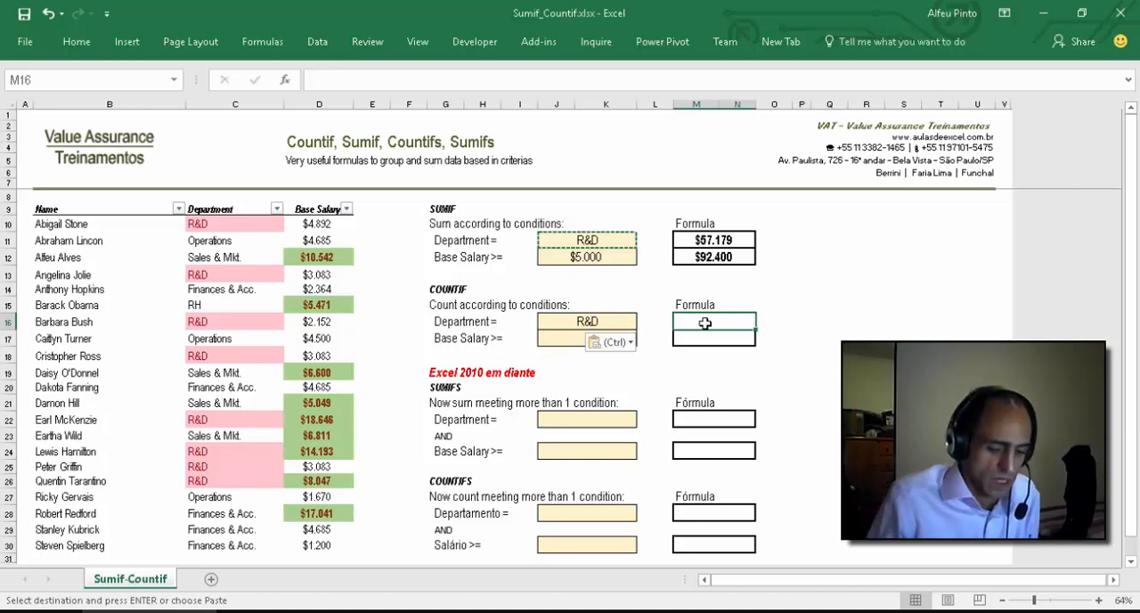
type("=C")
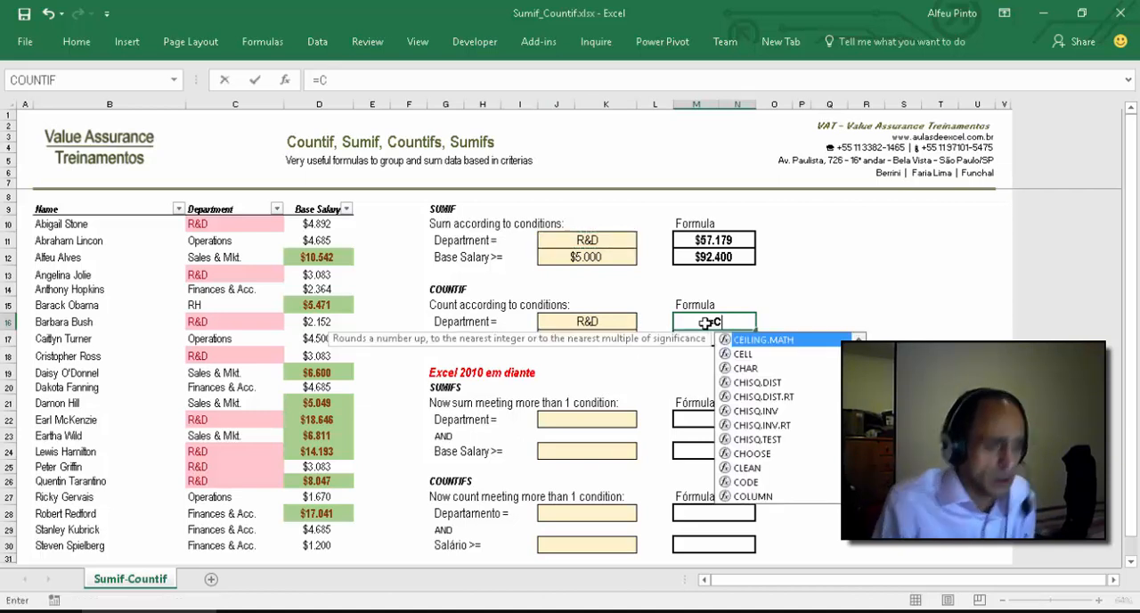
type("OUNT")
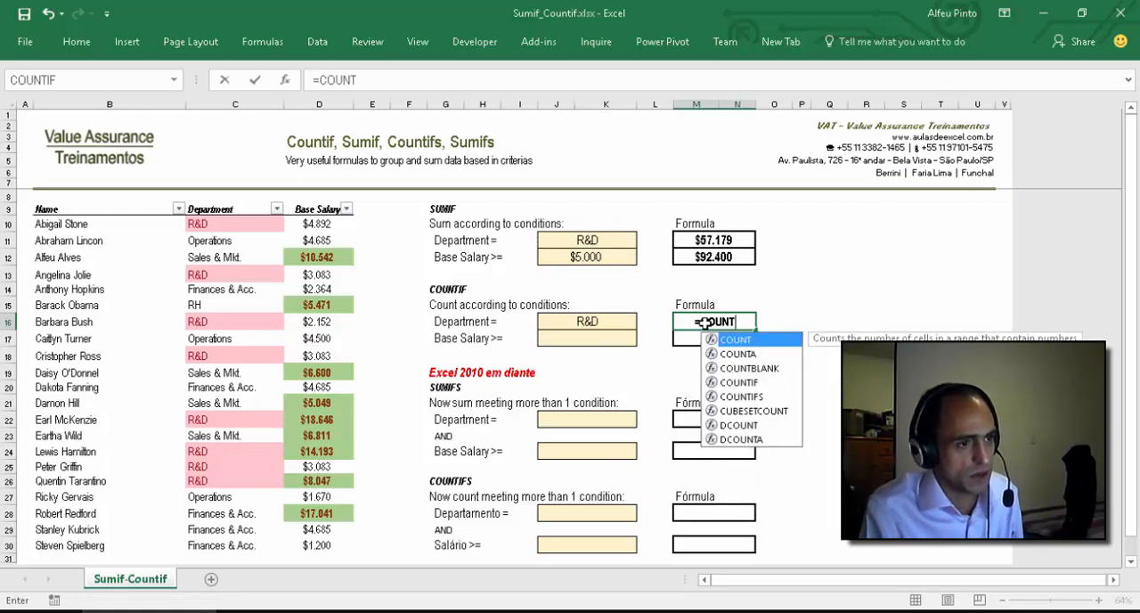
type("IF(")
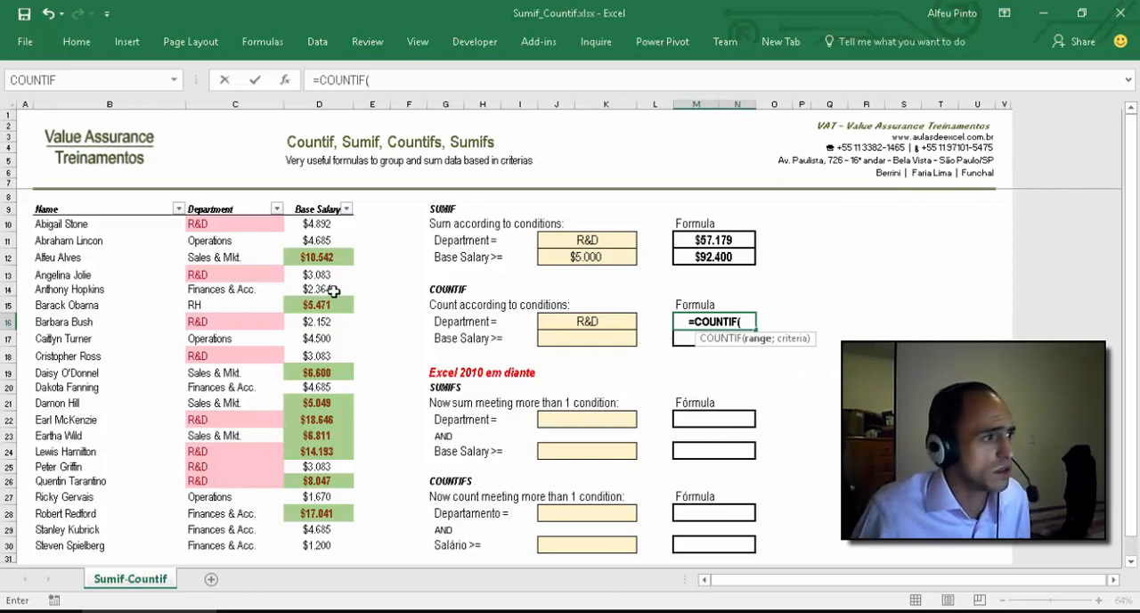
left_click_drag(255, 223, 251, 545)
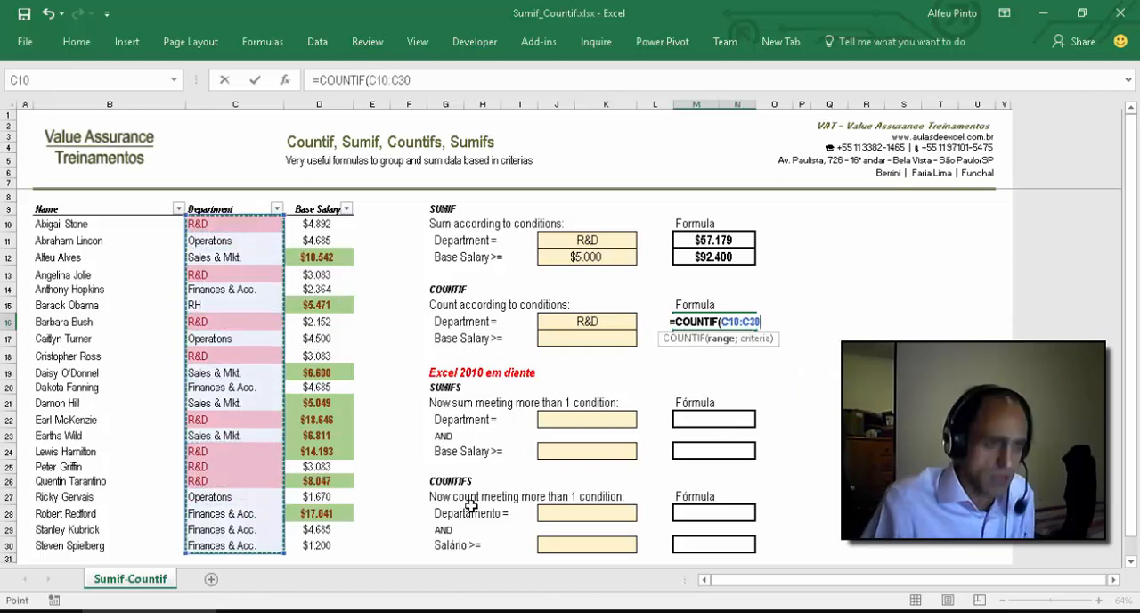
type(";")
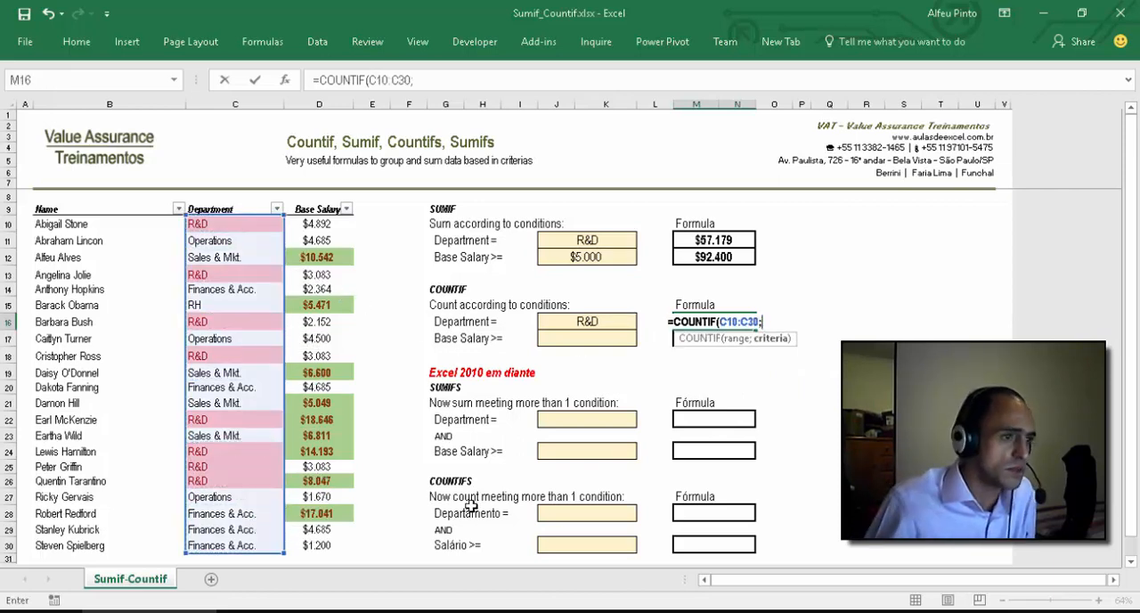
left_click(601, 323)
key("Return")
key("Up")
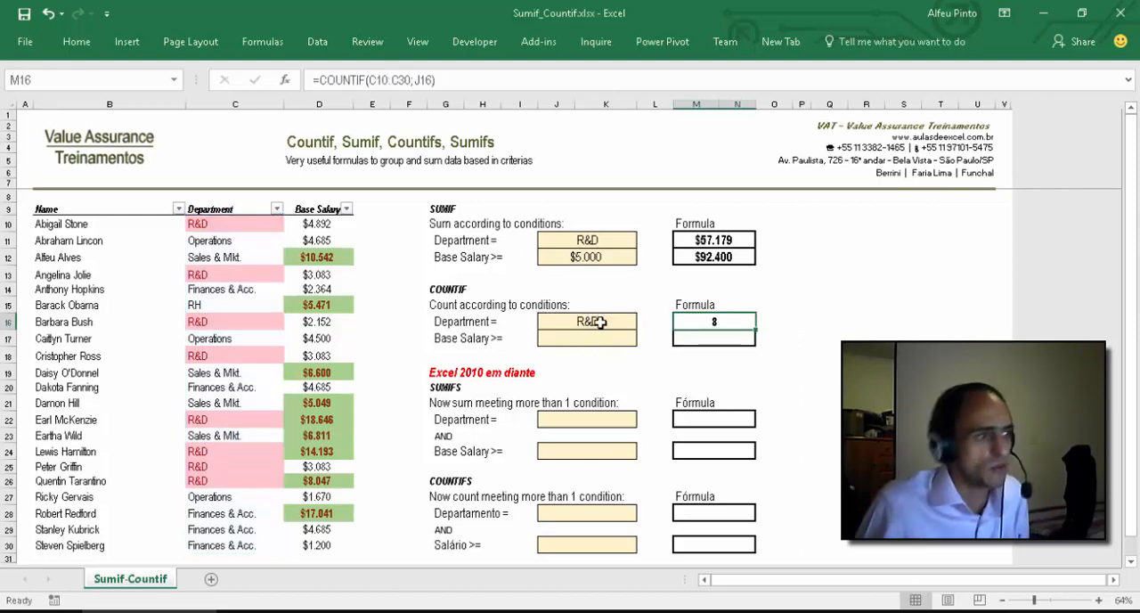
Step: Go through the highlighted R&D cells in the Department column one by one to check the count in M16
left_click(243, 220)
left_click(246, 276)
left_click(244, 319)
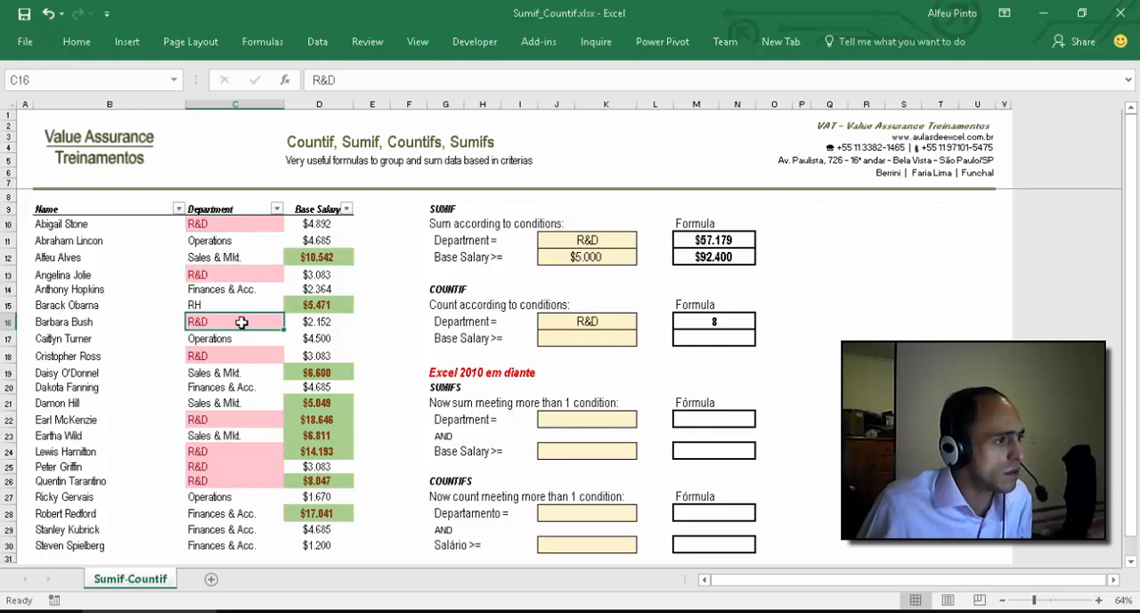
left_click(233, 358)
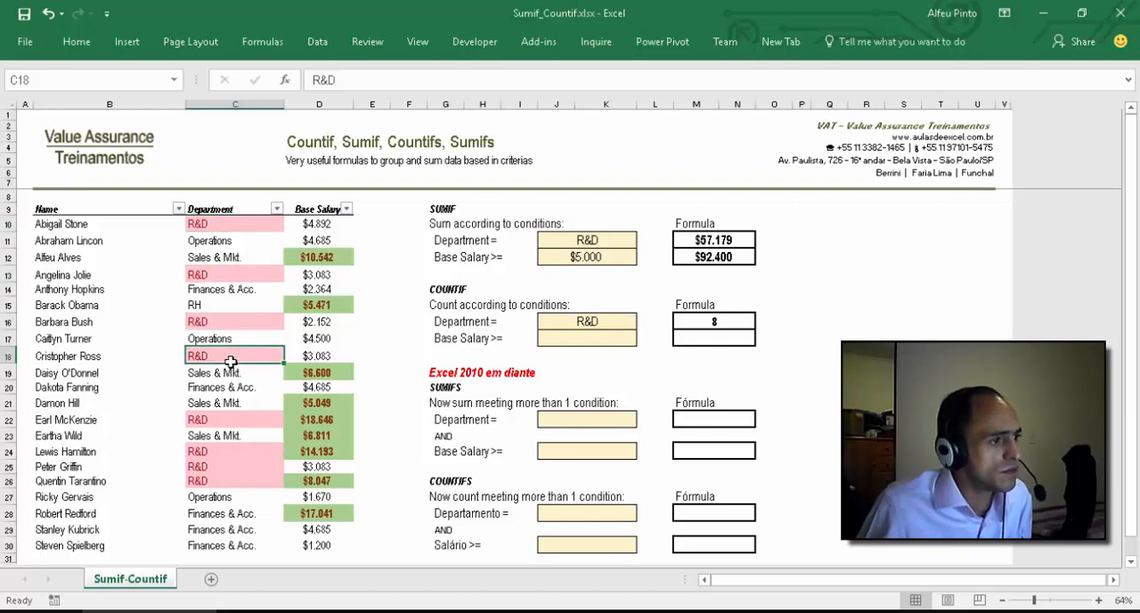
left_click(235, 422)
left_click(234, 451)
left_click(237, 466)
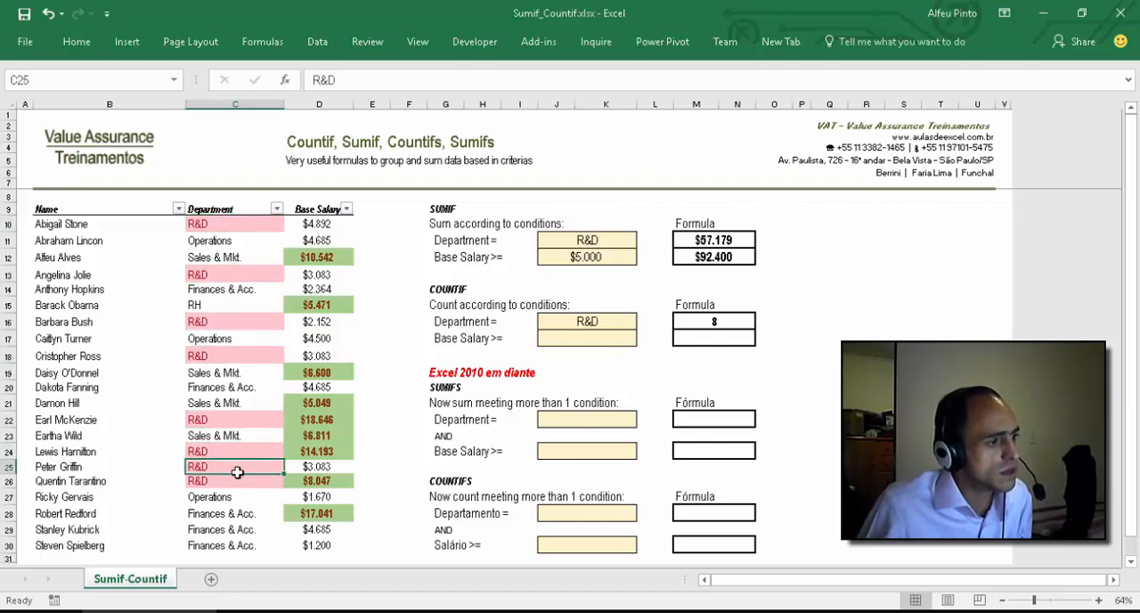
left_click(240, 481)
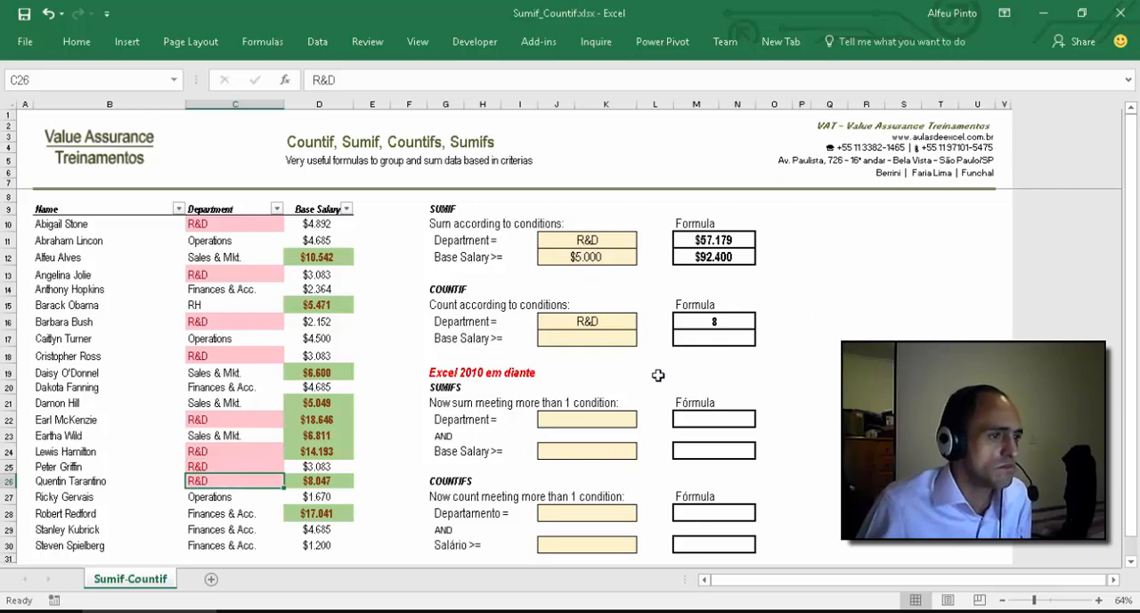
Step: Change the Department criteria in J11 and J16 to Finances & Acc. from their drop-down lists
left_click(584, 319)
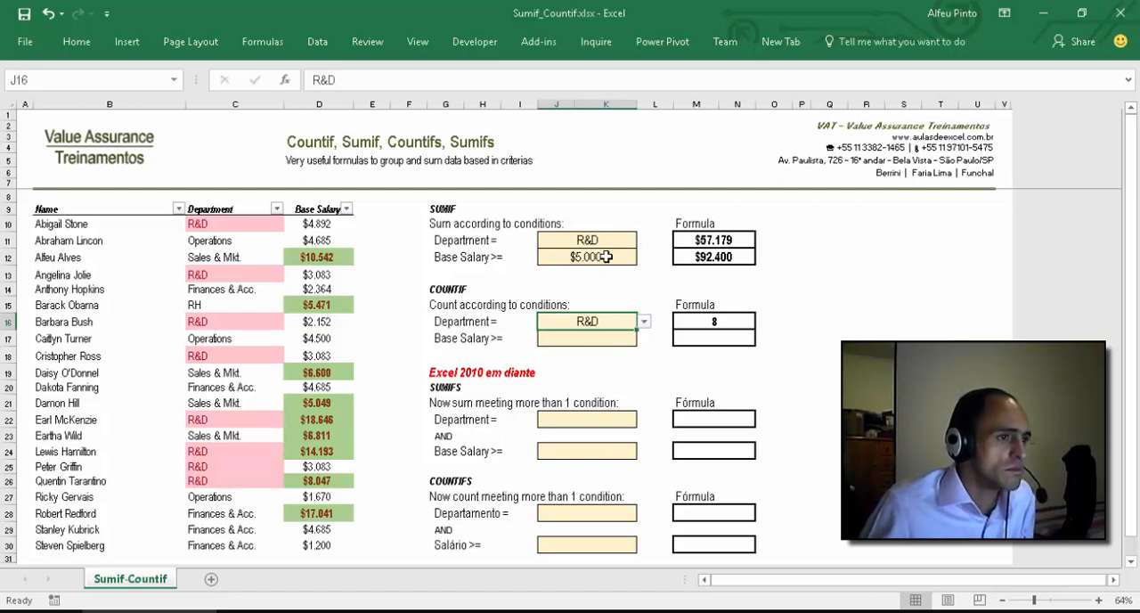
left_click(631, 241)
left_click(644, 242)
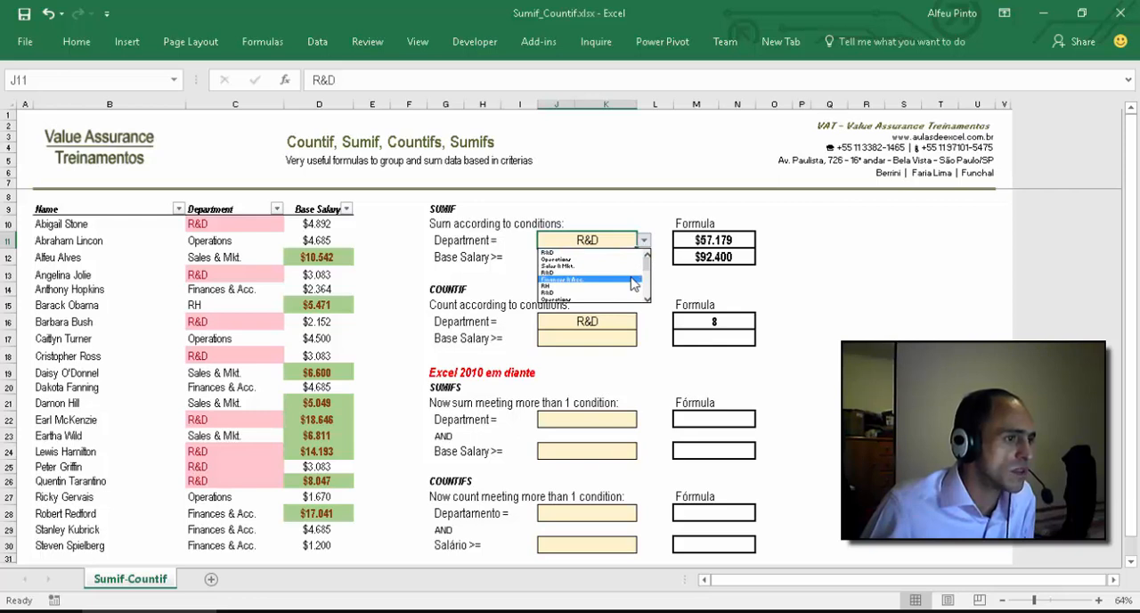
left_click(630, 281)
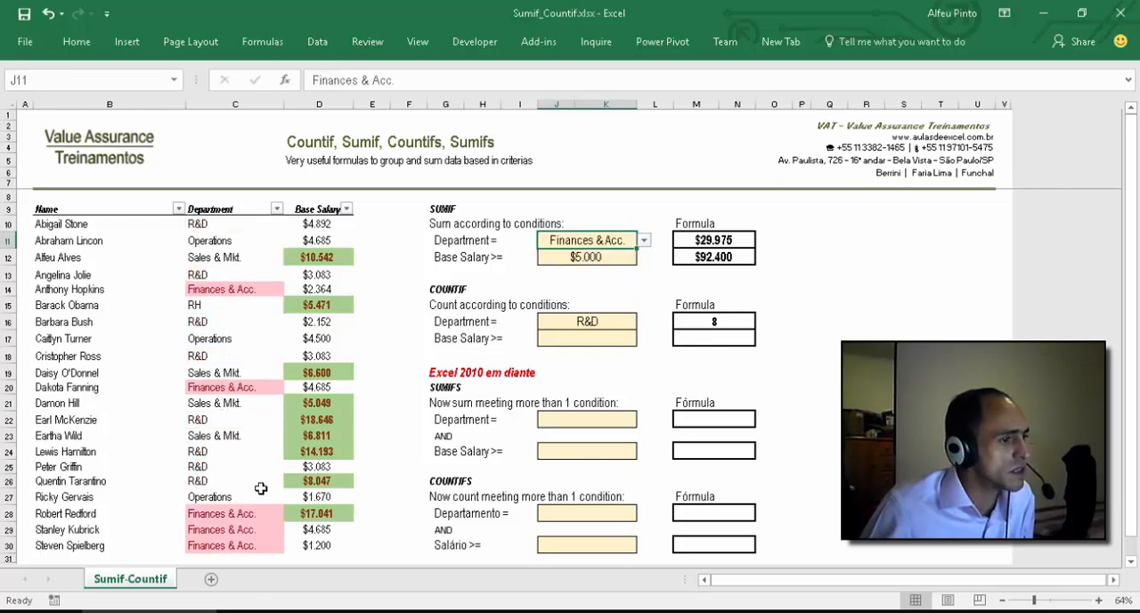
left_click(628, 317)
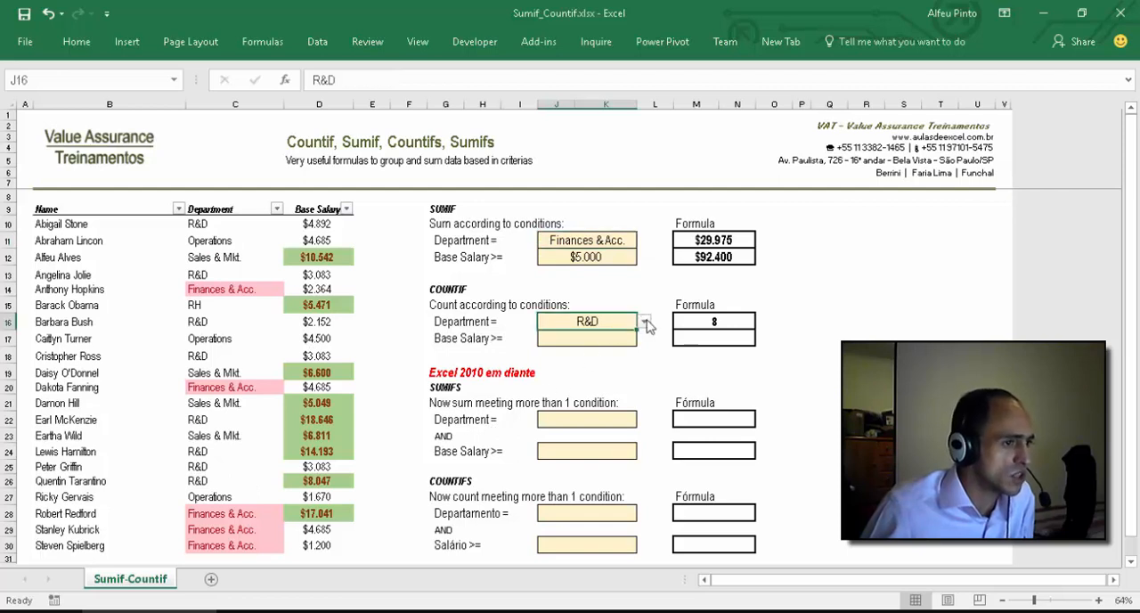
left_click(644, 321)
left_click(626, 361)
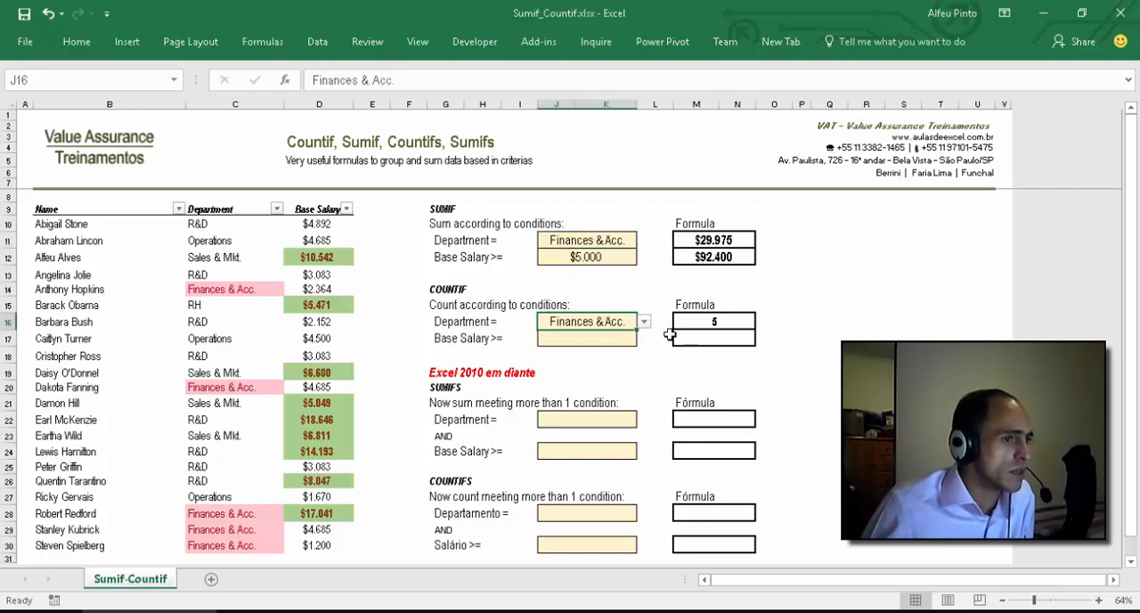
Step: Check the M16 count against each highlighted Finances & Acc. cell in the Department column
left_click(719, 319)
left_click(245, 284)
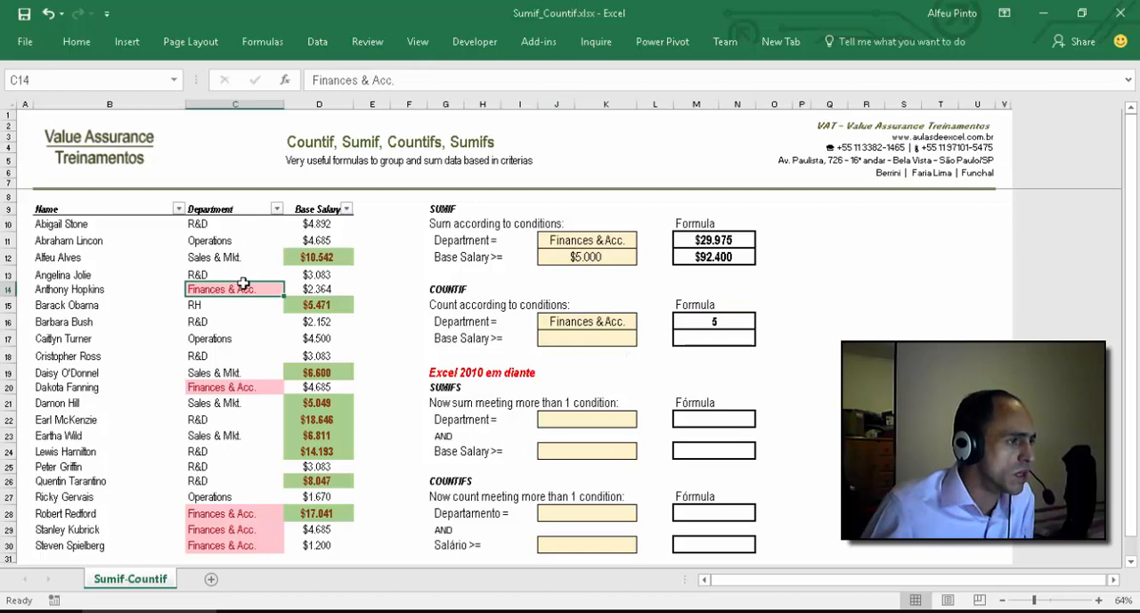
left_click(257, 385, "ctrl")
left_click(236, 513)
left_click(239, 529)
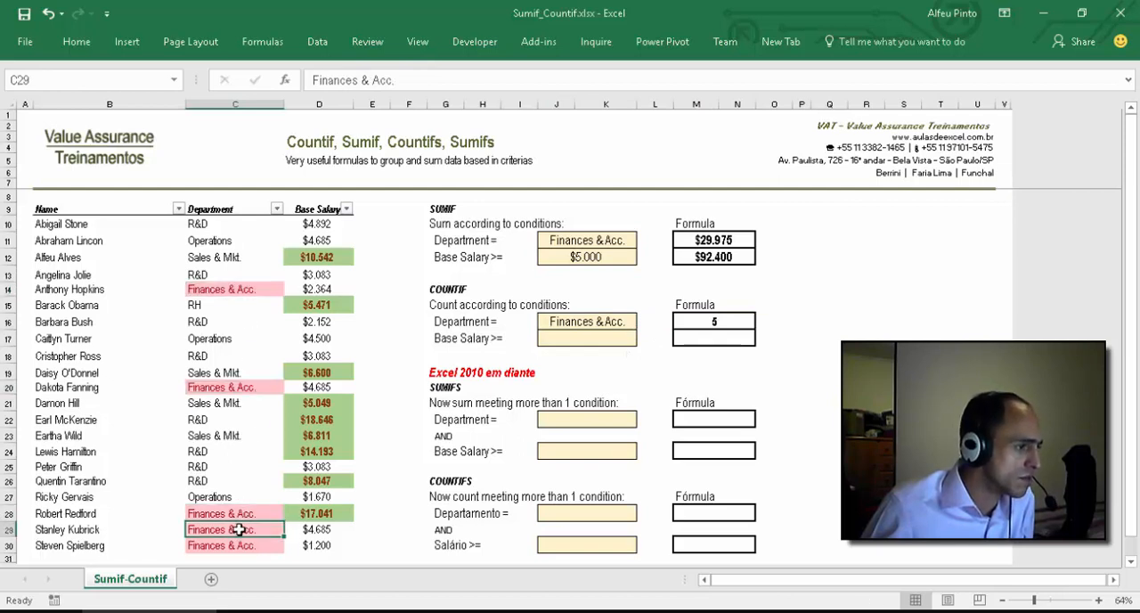
left_click(240, 544)
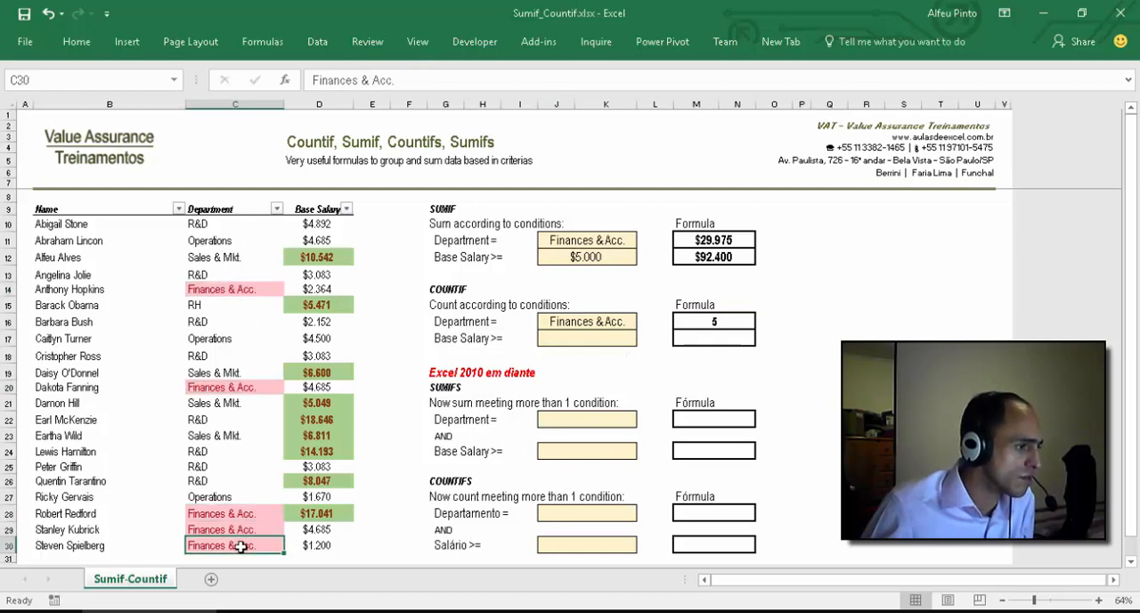
Step: Fill the COUNTIF Base Salary criterion cell J17 with the $5.000 threshold
left_click(774, 376)
left_click(598, 334)
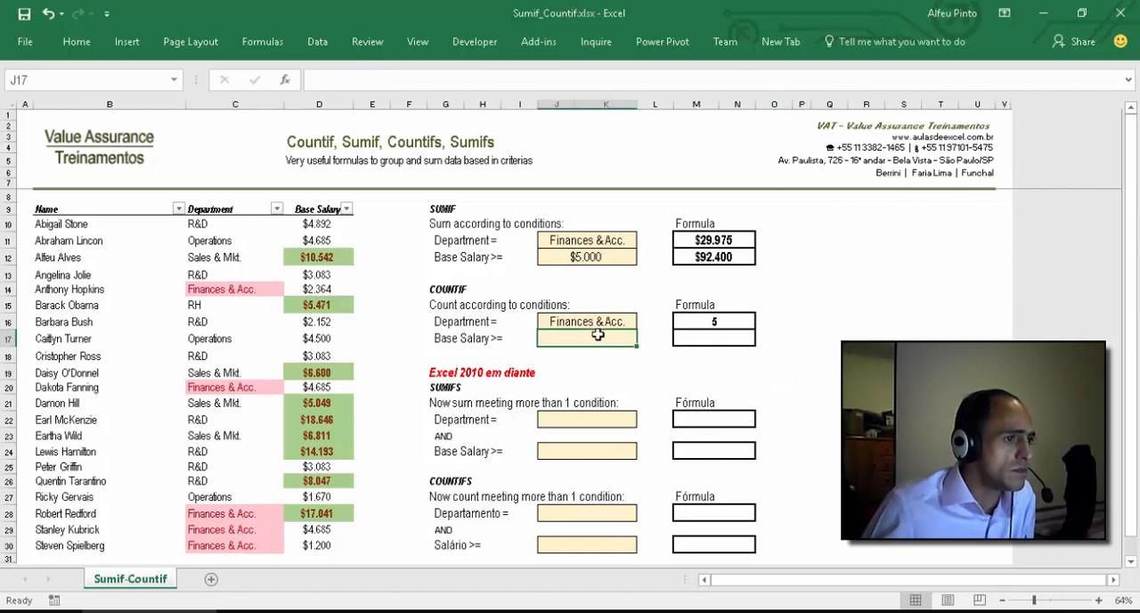
key("ctrl+v")
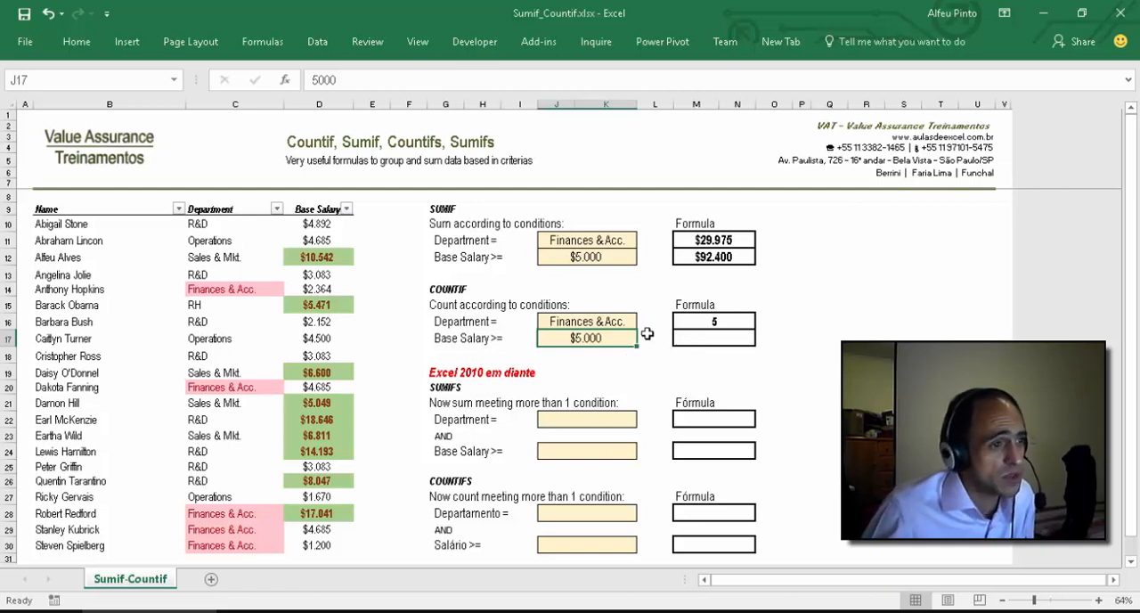
Step: Enter =COUNTIF(D10:D30;">="&J17) in M17 to count the base salaries at or above the threshold
left_click(738, 337)
type("=")
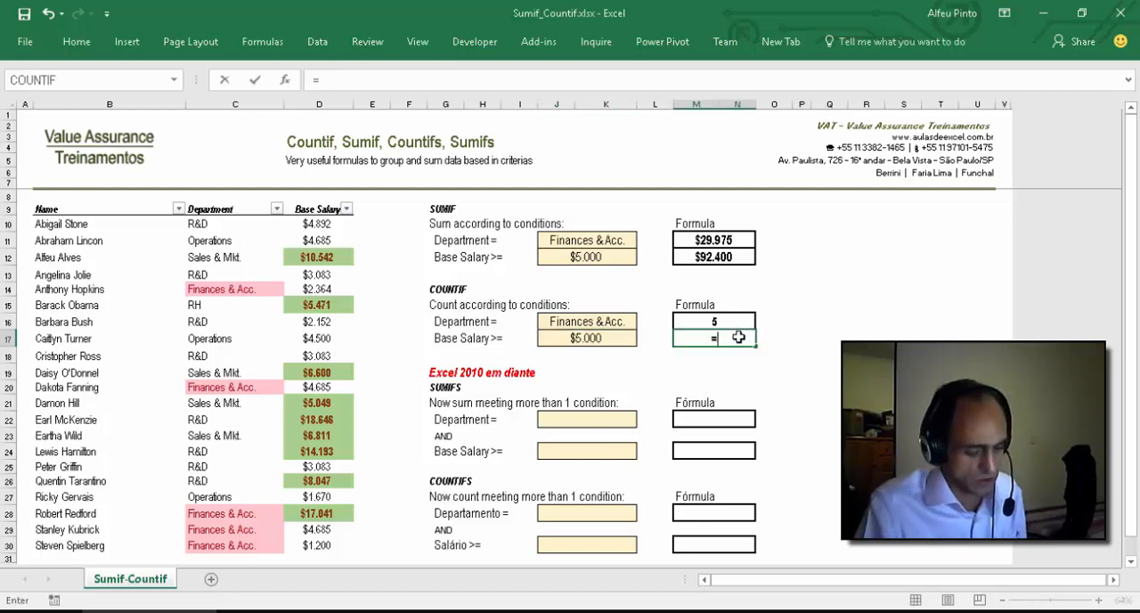
type("COUNTIF(")
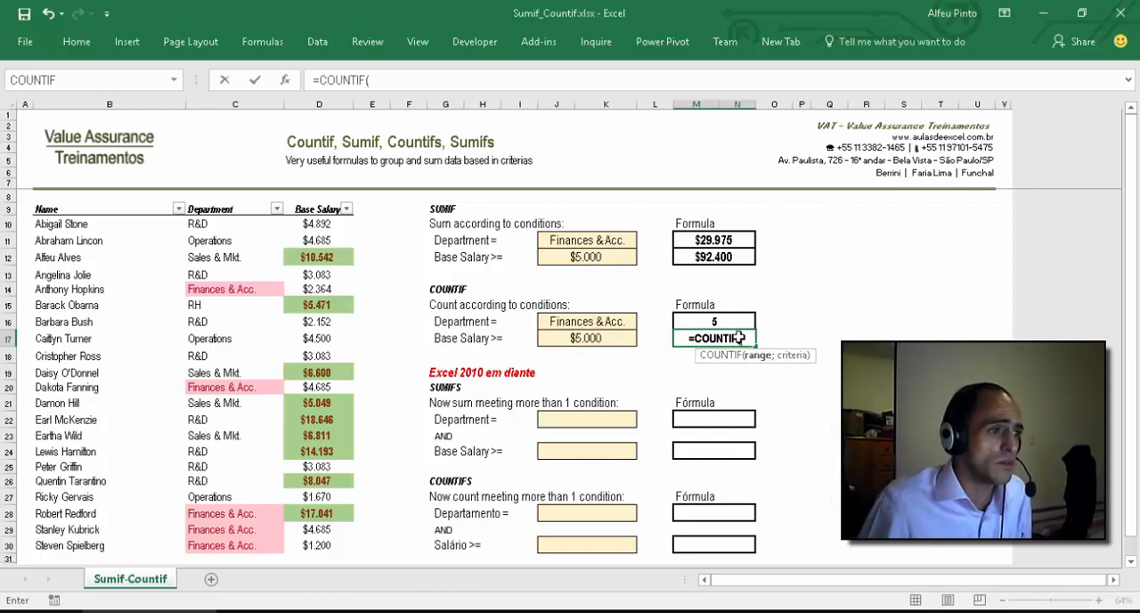
left_click_drag(318, 222, 351, 532)
type(";")
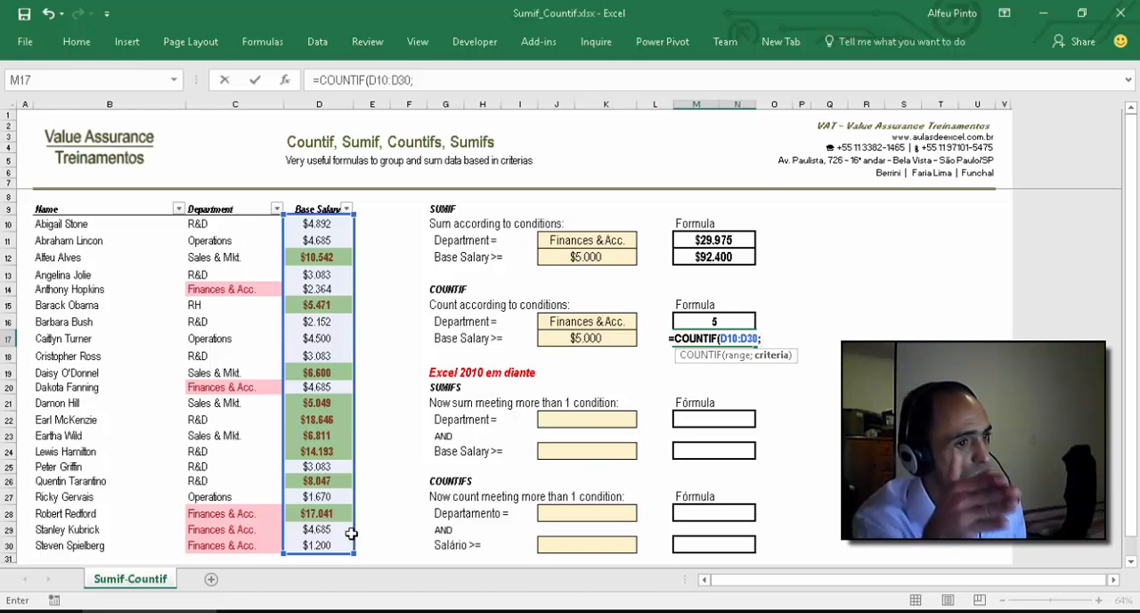
type("\"")
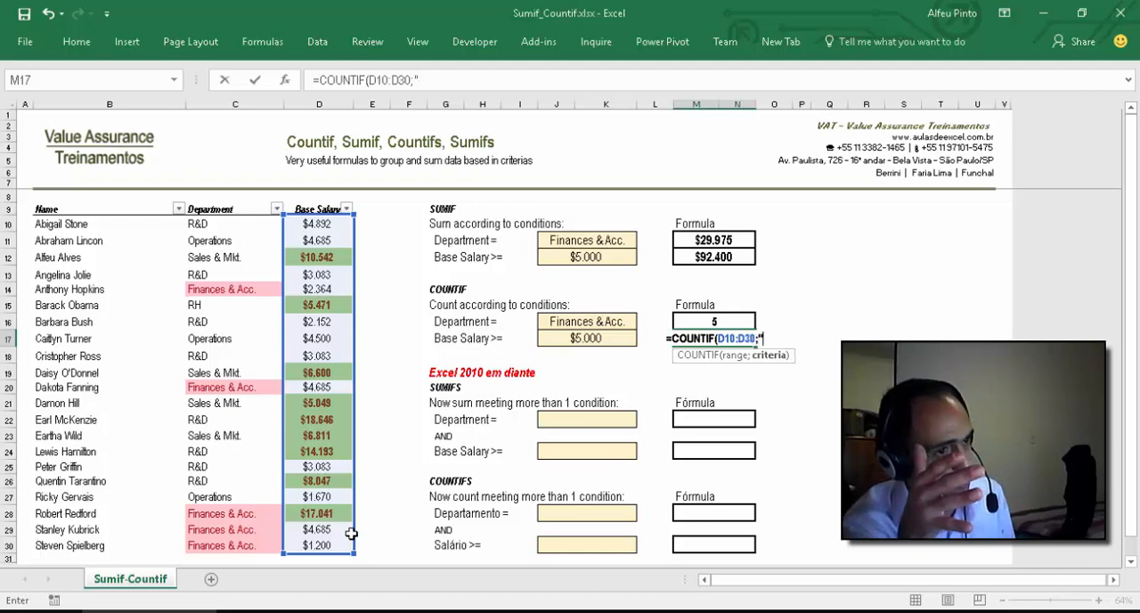
type(">=")
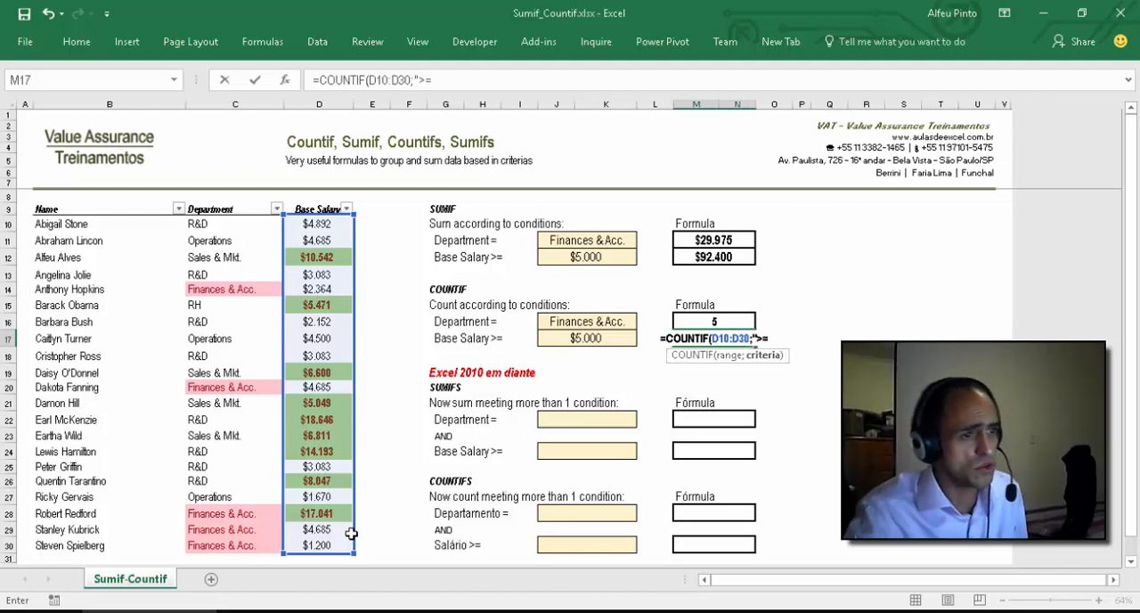
type("\"&")
left_click(585, 338)
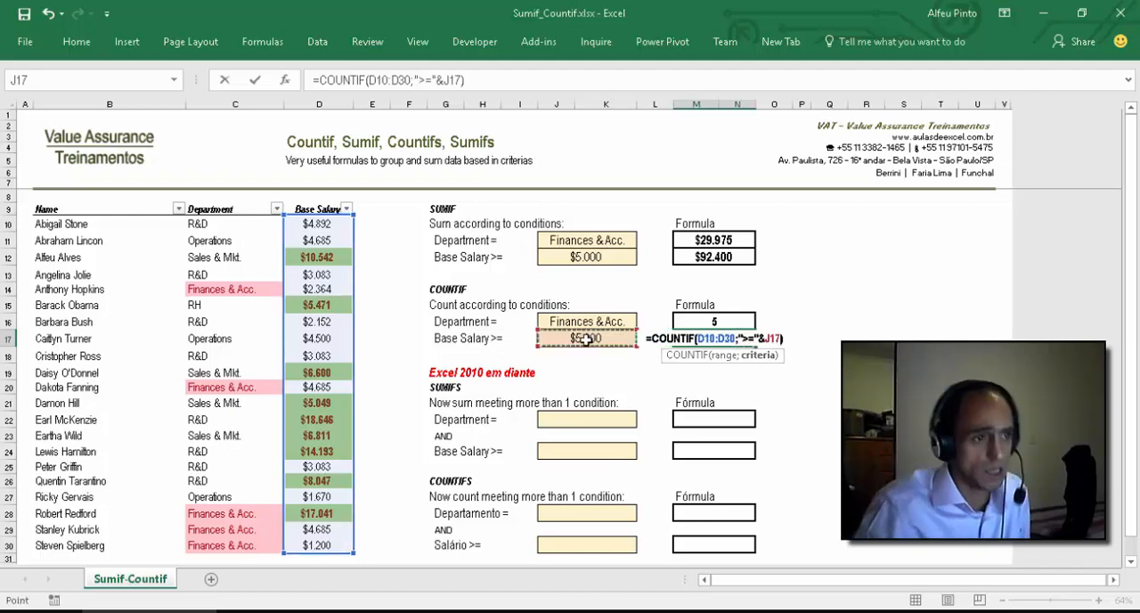
type(")")
key("Return")
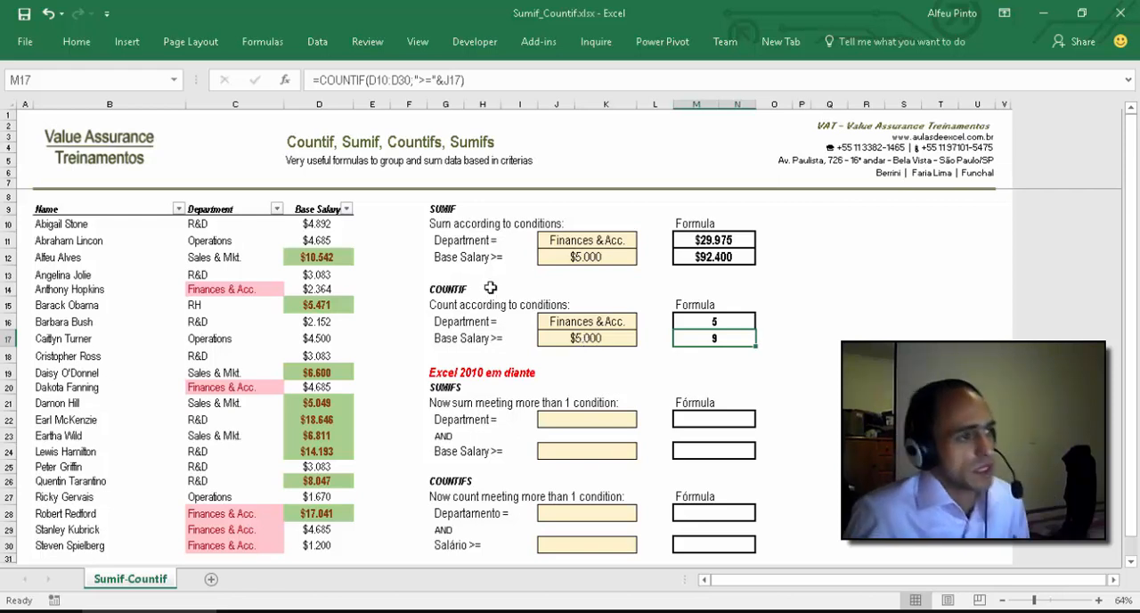
Step: Select all the green-highlighted base salaries together to check their count against M17, then clear the selection
left_click(319, 258)
left_click(322, 304, "ctrl")
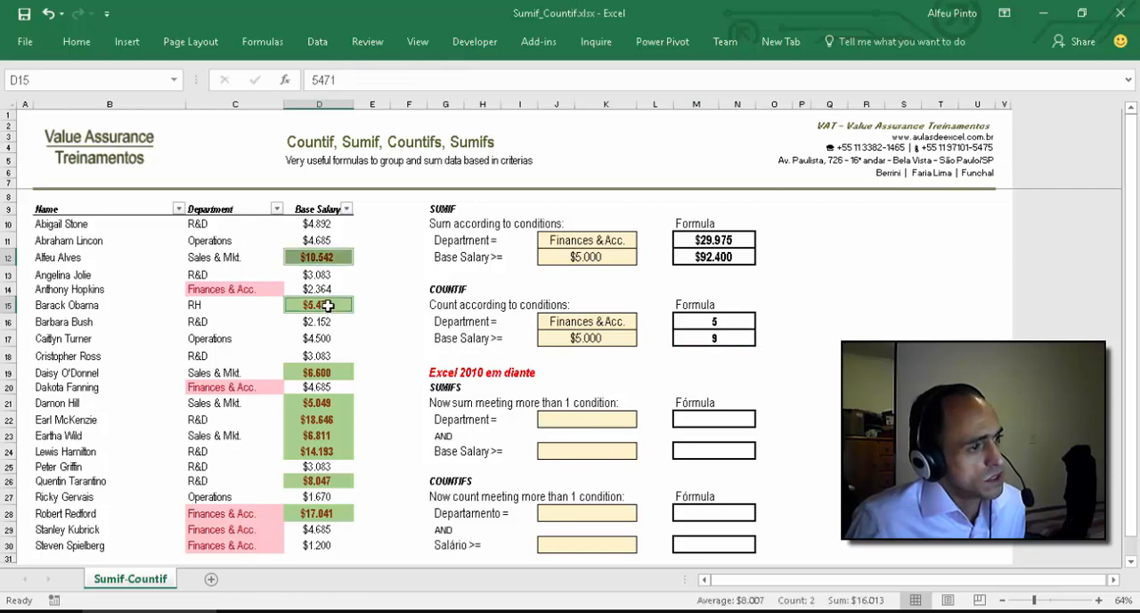
left_click(325, 372, "ctrl")
left_click(325, 403, "ctrl")
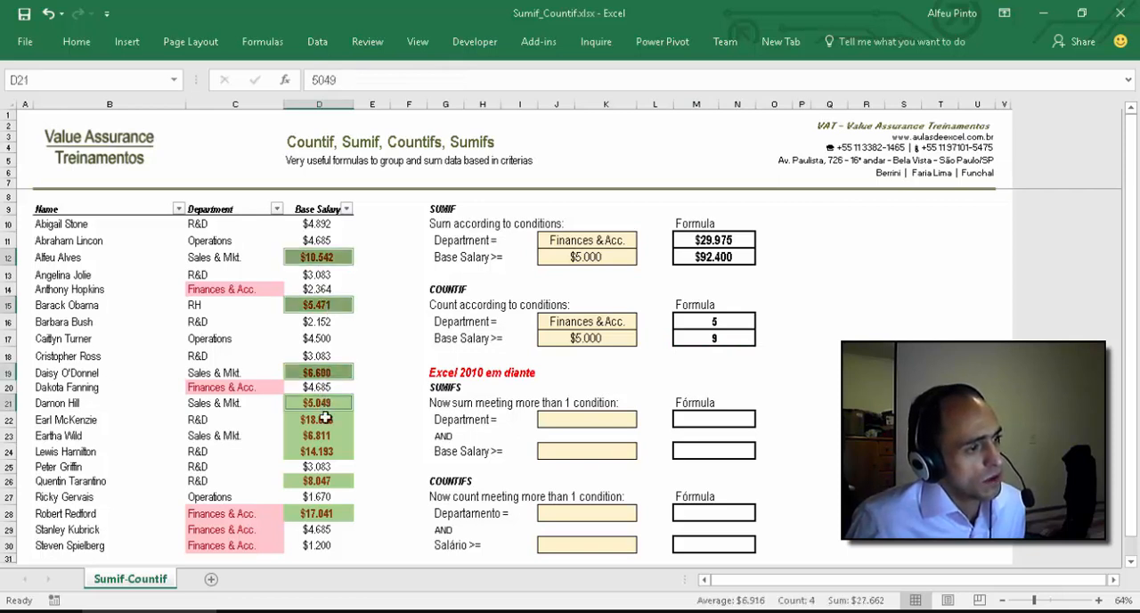
left_click(325, 419, "ctrl")
left_click(320, 435, "ctrl")
left_click(321, 452, "ctrl")
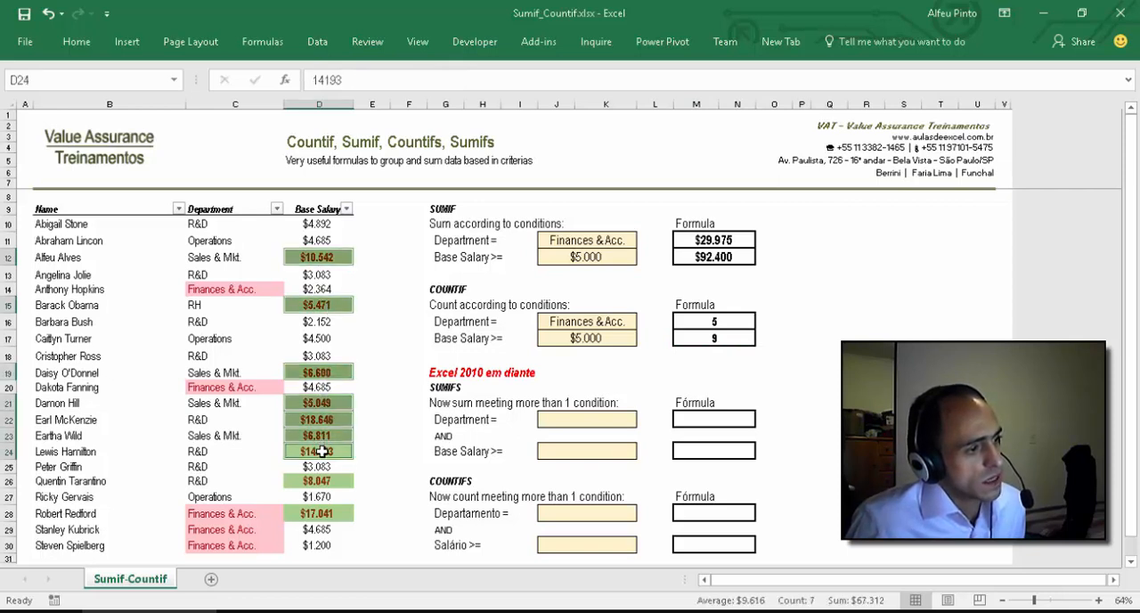
left_click(326, 480, "ctrl")
left_click(327, 514, "ctrl")
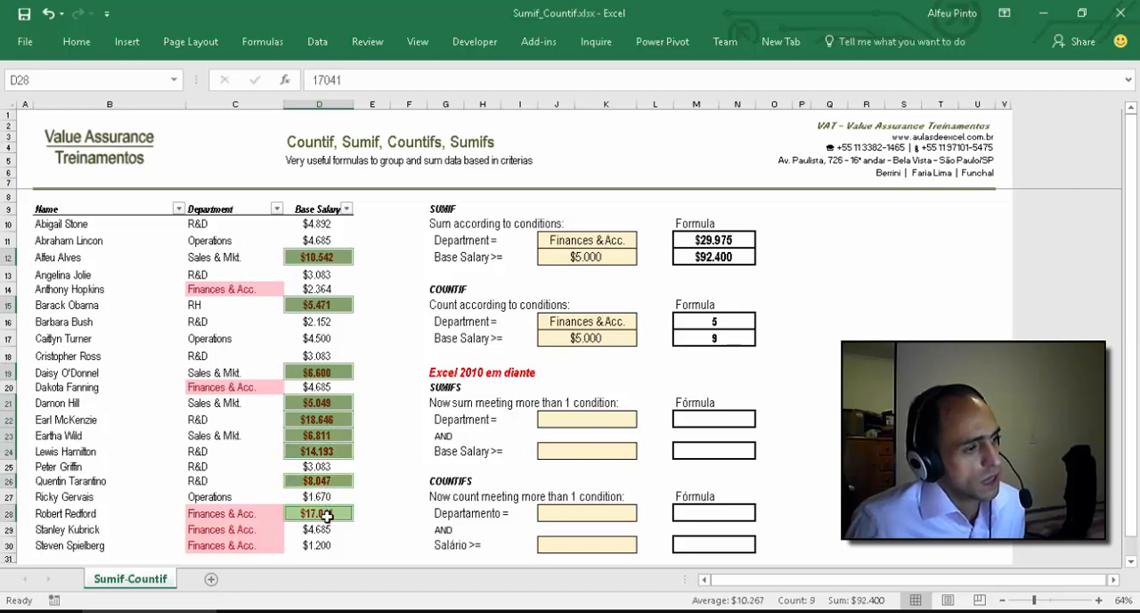
left_click(799, 418)
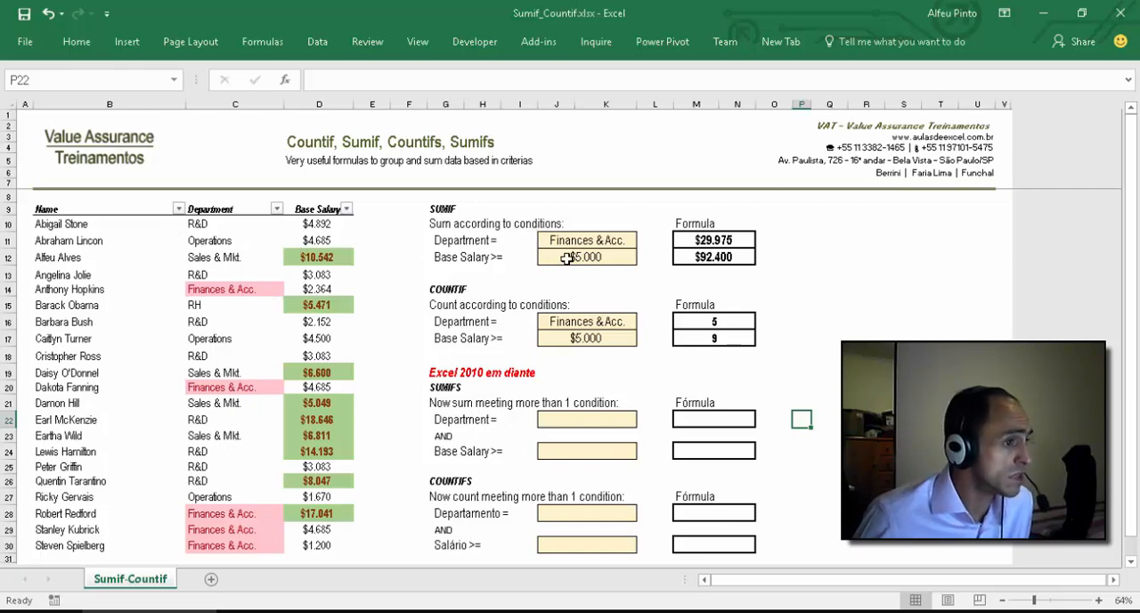
left_click(596, 243)
left_click(595, 261)
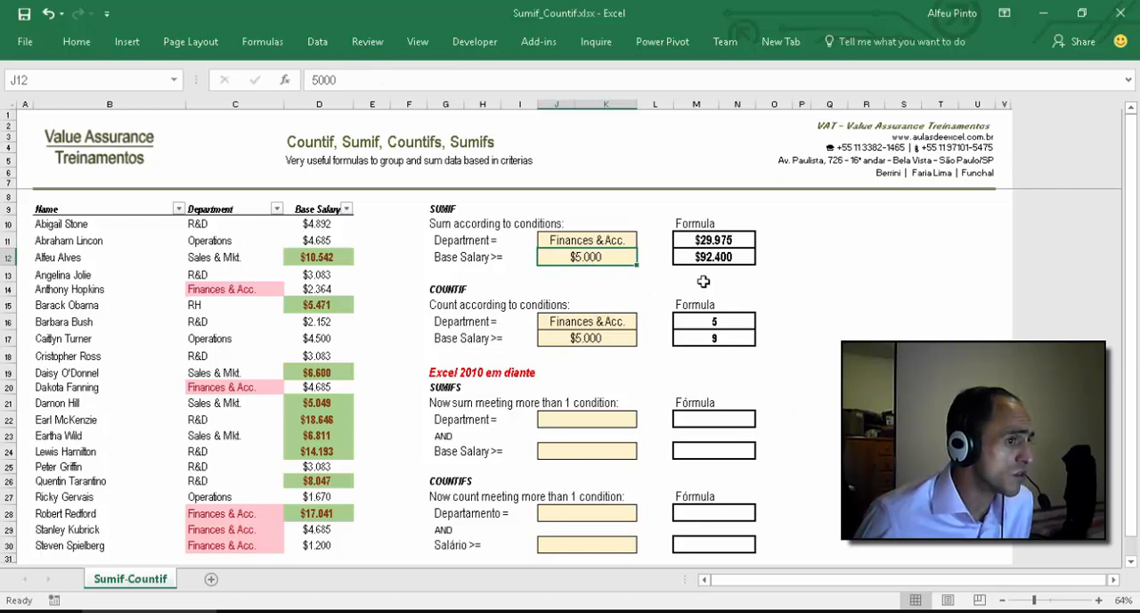
left_click(503, 256)
left_click(470, 259)
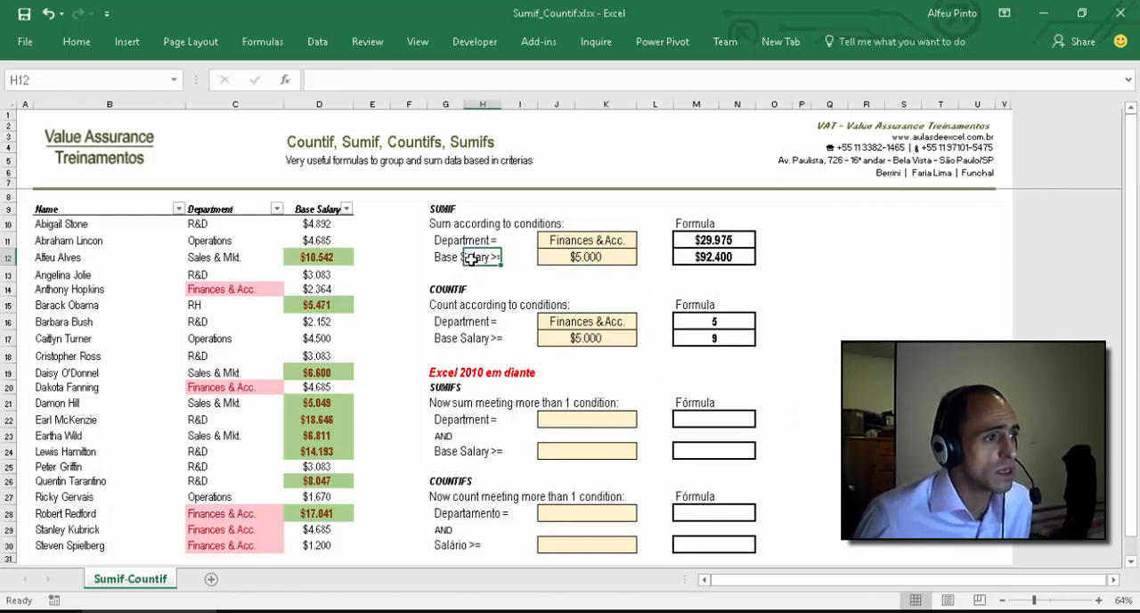
left_click(519, 271)
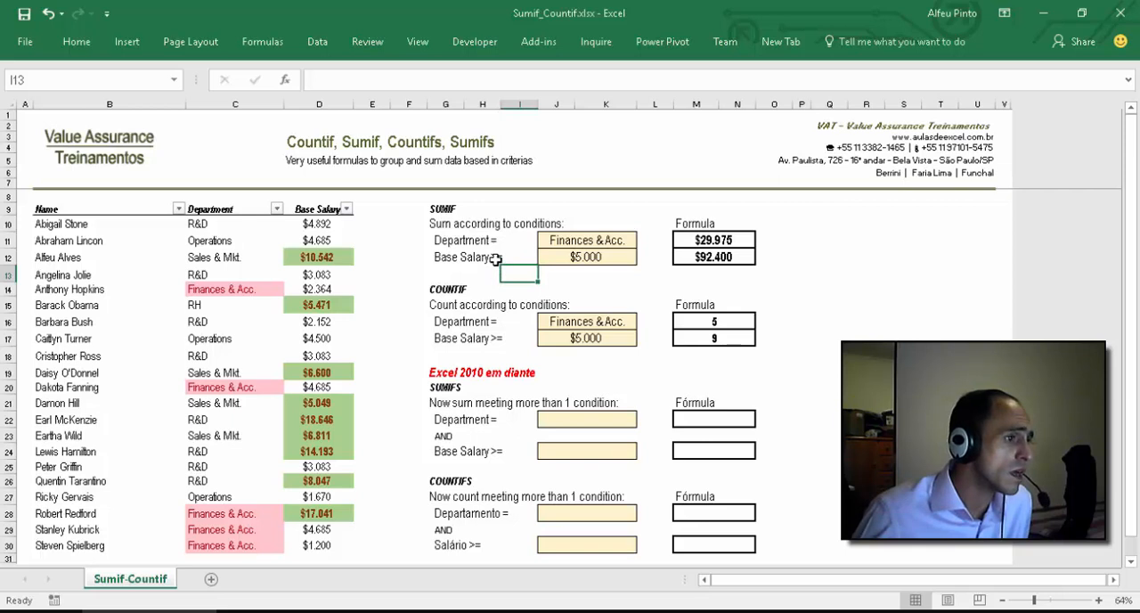
left_click(495, 259)
left_click(536, 278)
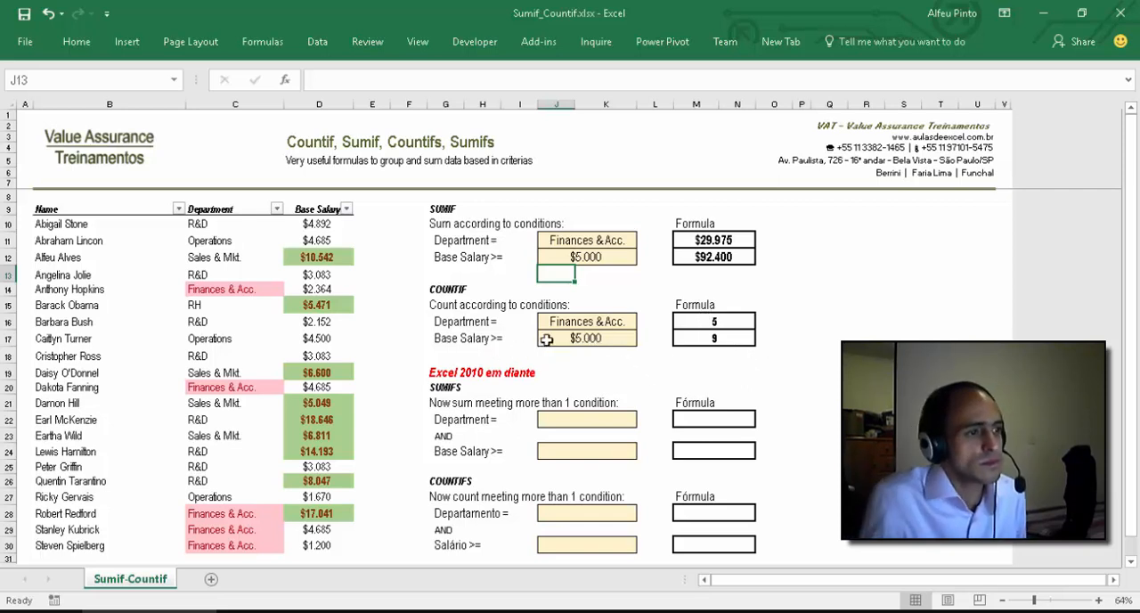
Step: Examine the SUMIFS and COUNTIFS sections, their Excel version note and how their department criteria relate to the SUMIF and COUNTIF ones
left_click(619, 418)
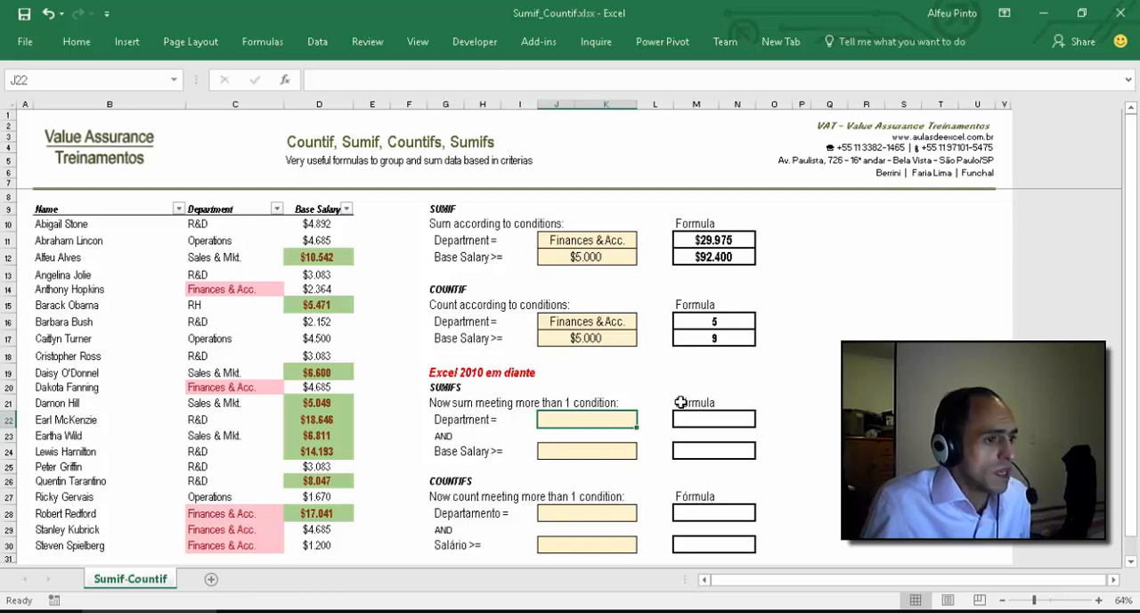
left_click(451, 390)
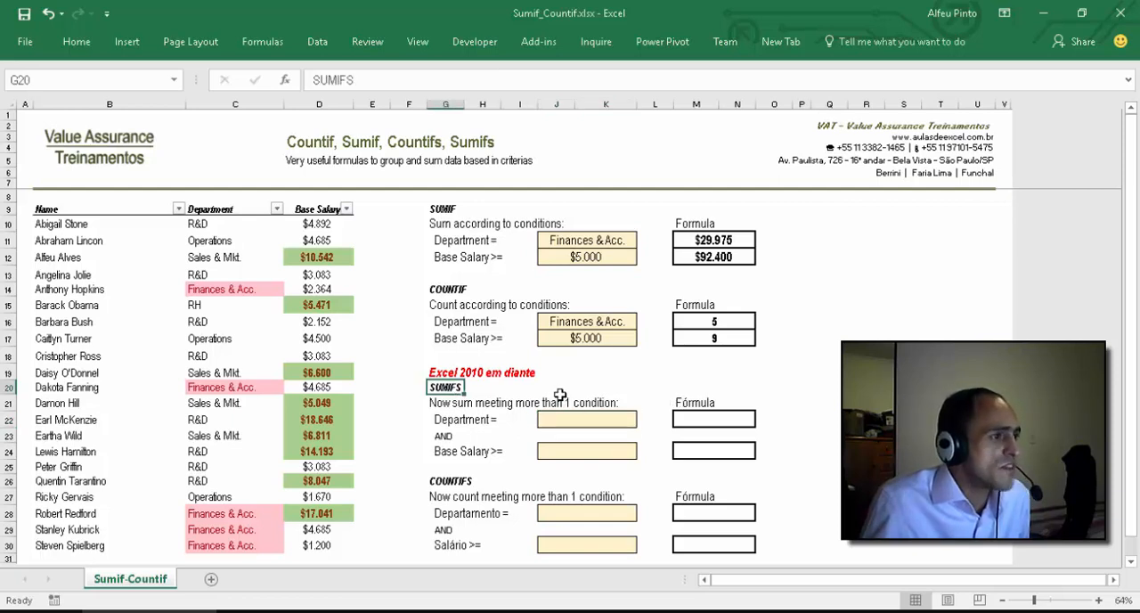
left_click(451, 477)
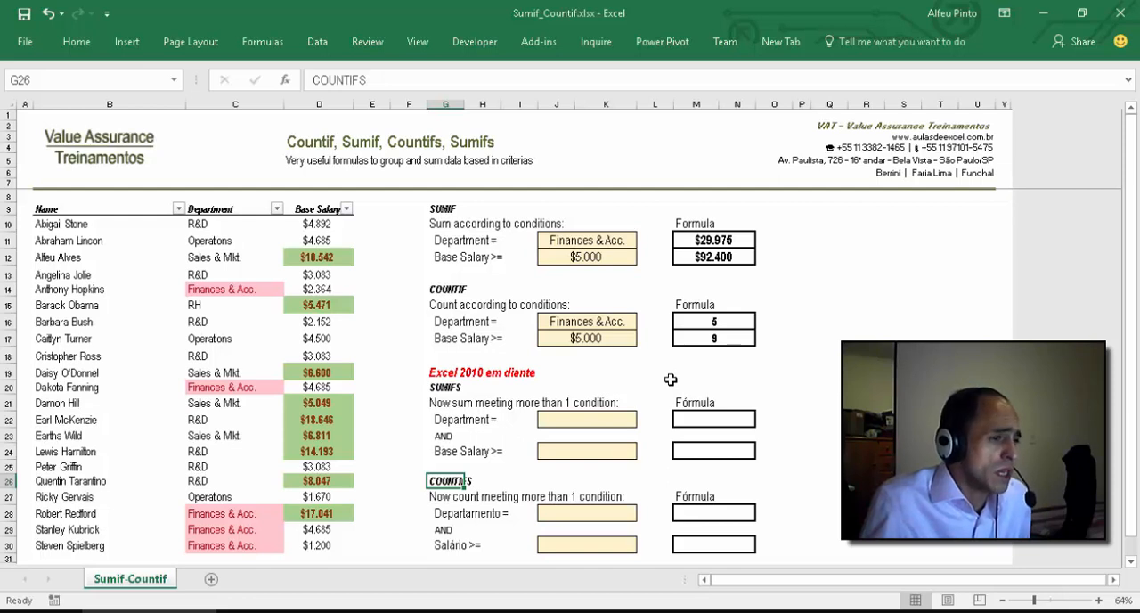
left_click(440, 374)
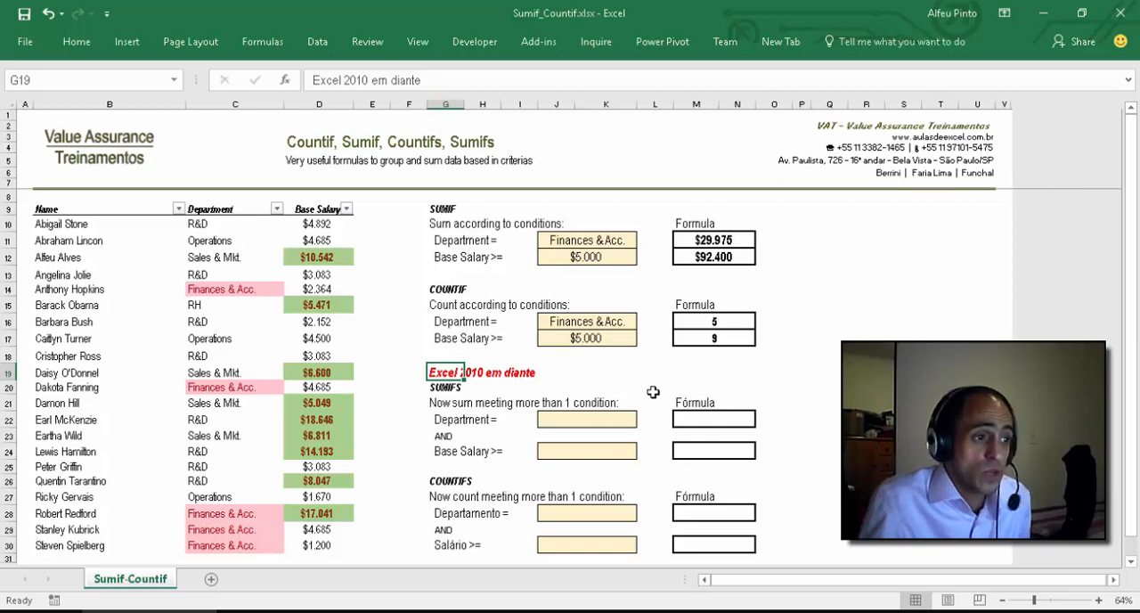
left_click(442, 389)
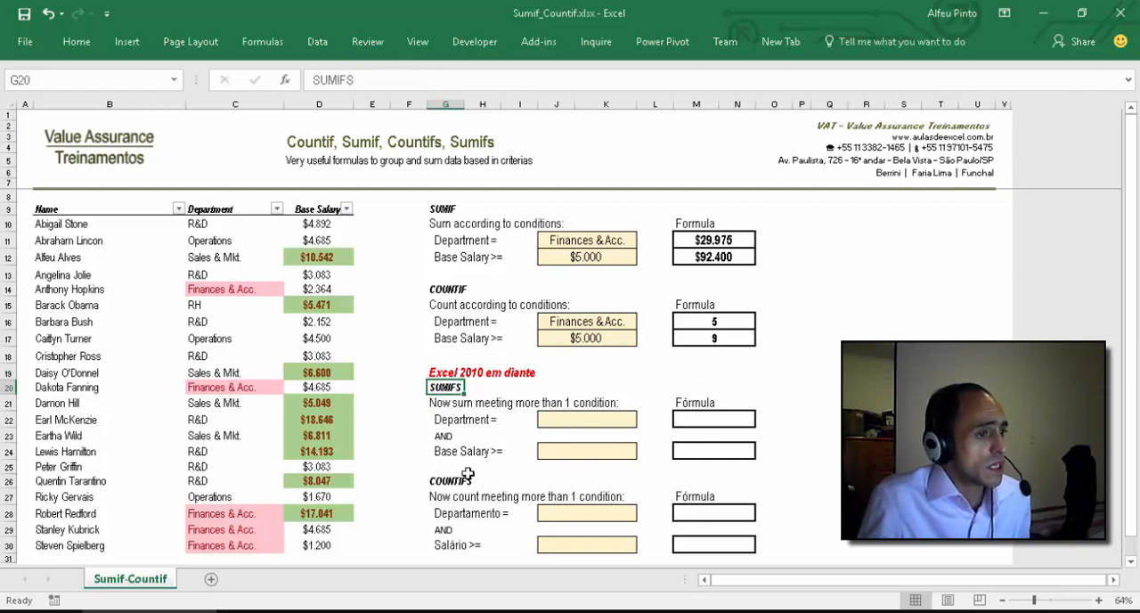
left_click(595, 419)
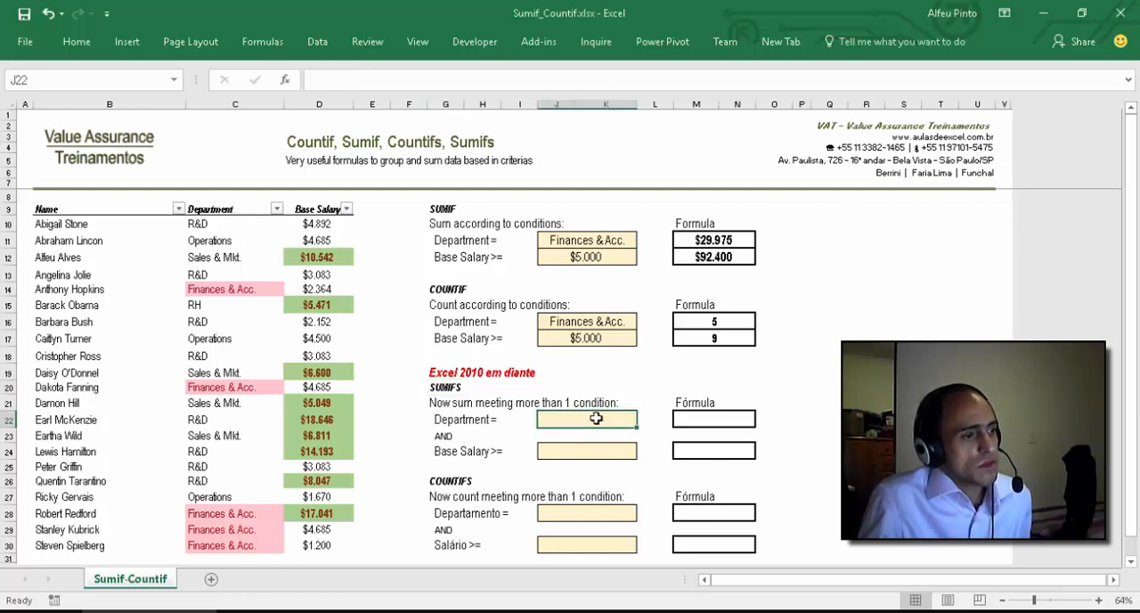
left_click(242, 292)
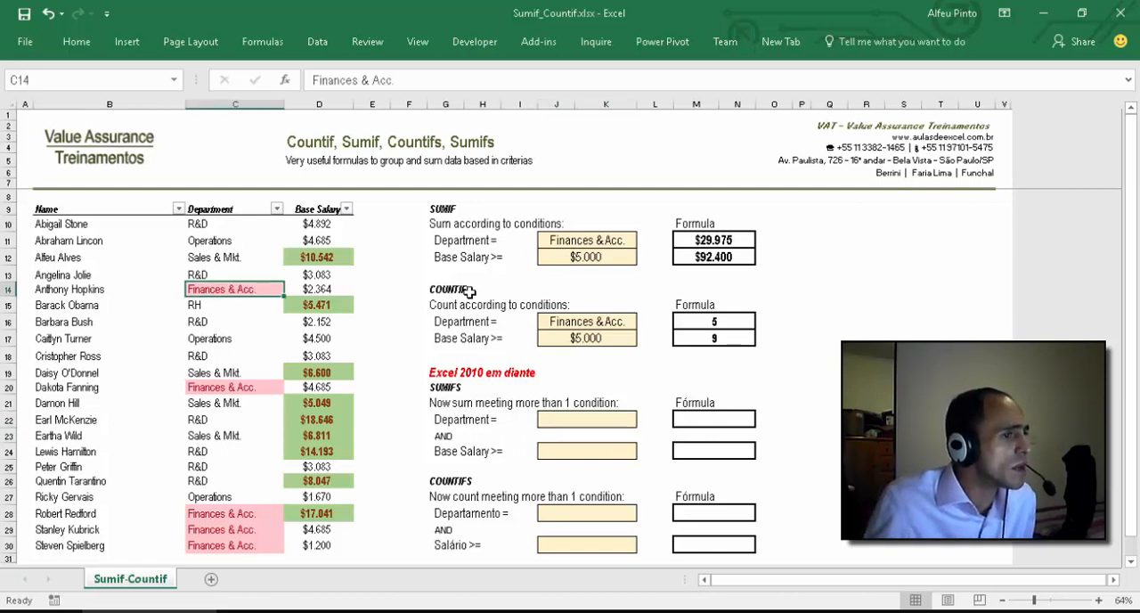
left_click(573, 240)
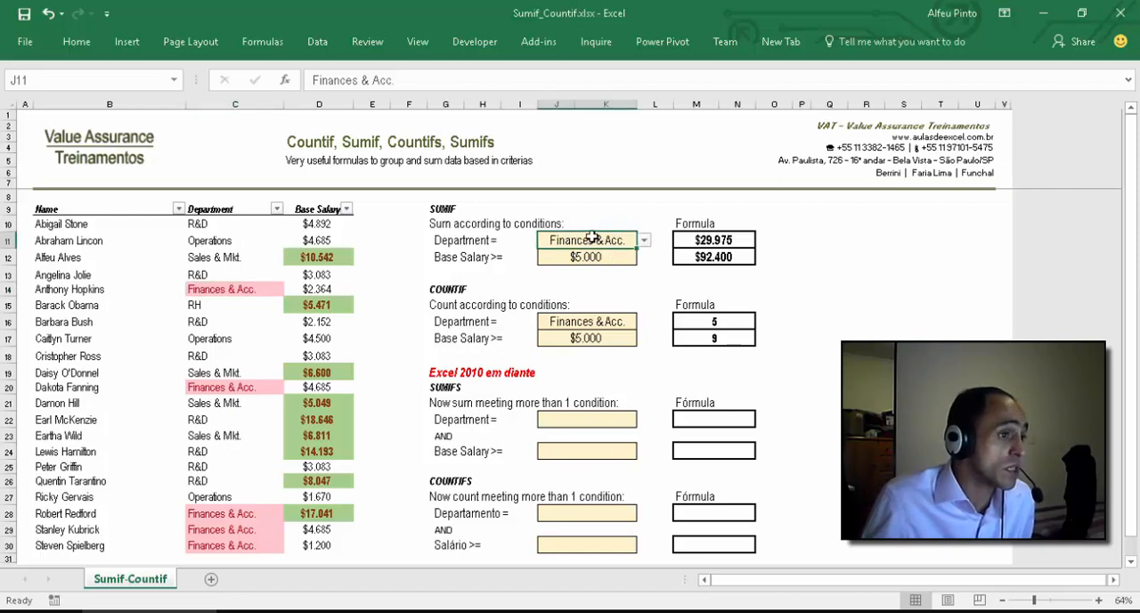
left_click(593, 322)
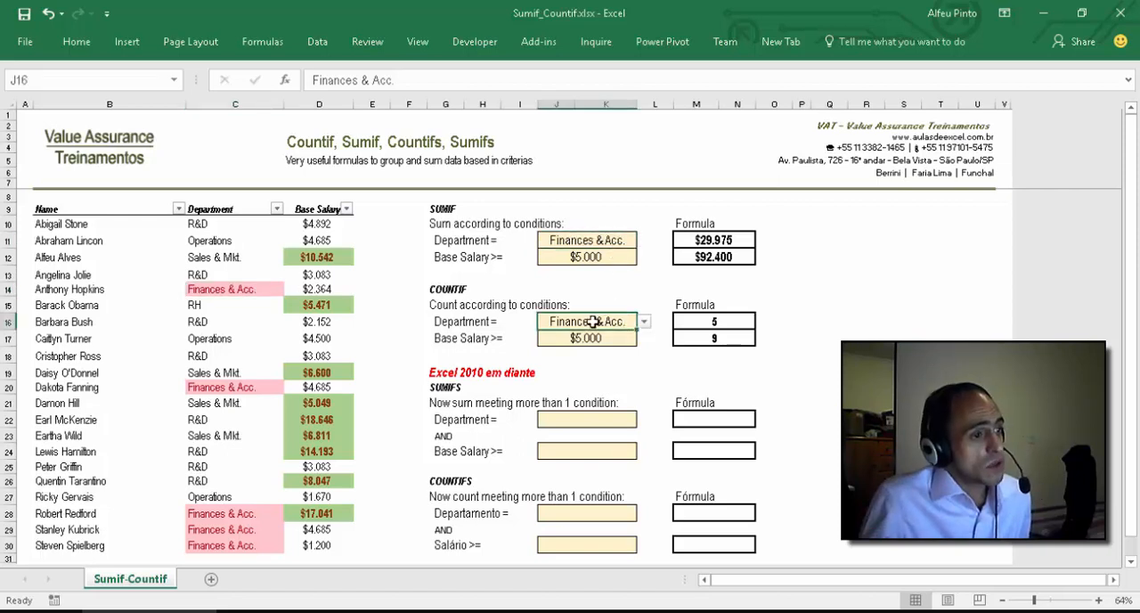
left_click(614, 421)
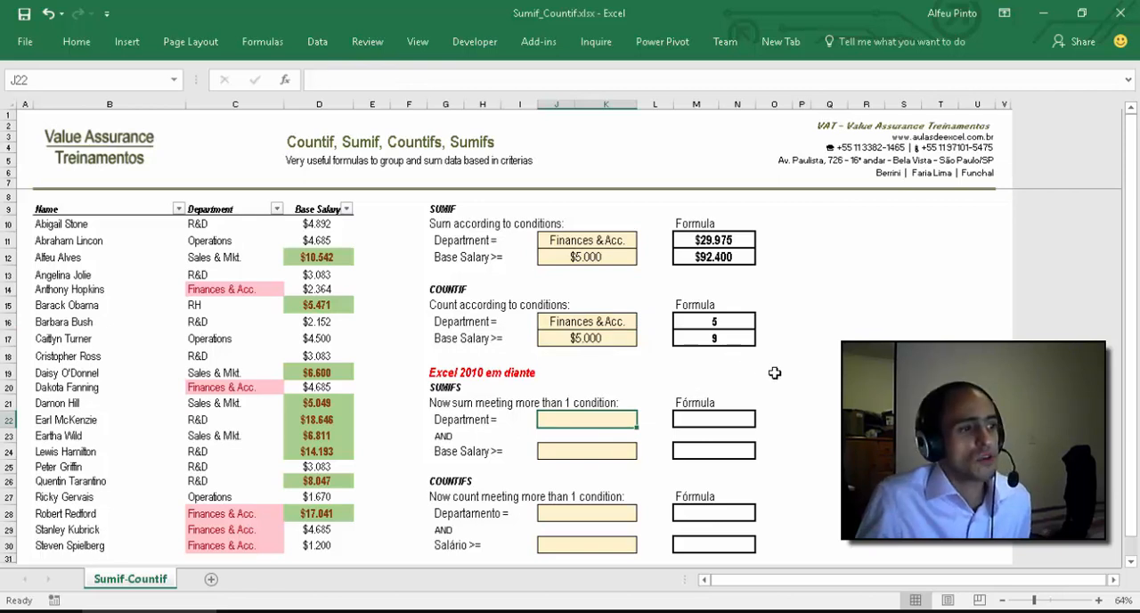
Step: Copy the department drop-down cell J11 into the SUMIFS criterion cell J22 and choose Operations there
left_click(606, 244)
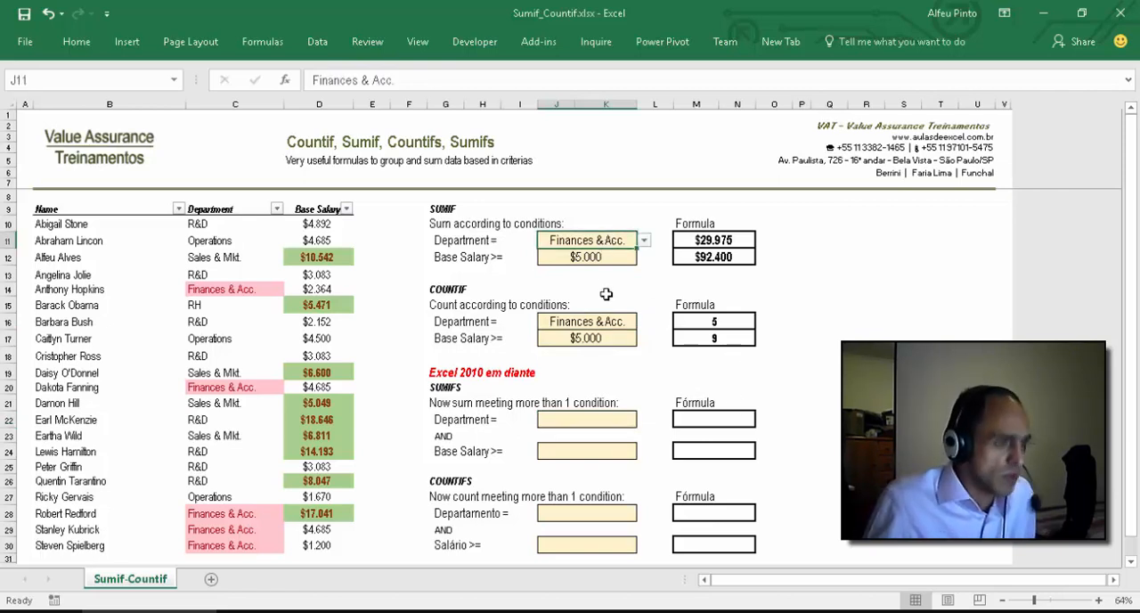
key("ctrl+c")
left_click(585, 425)
key("ctrl+v")
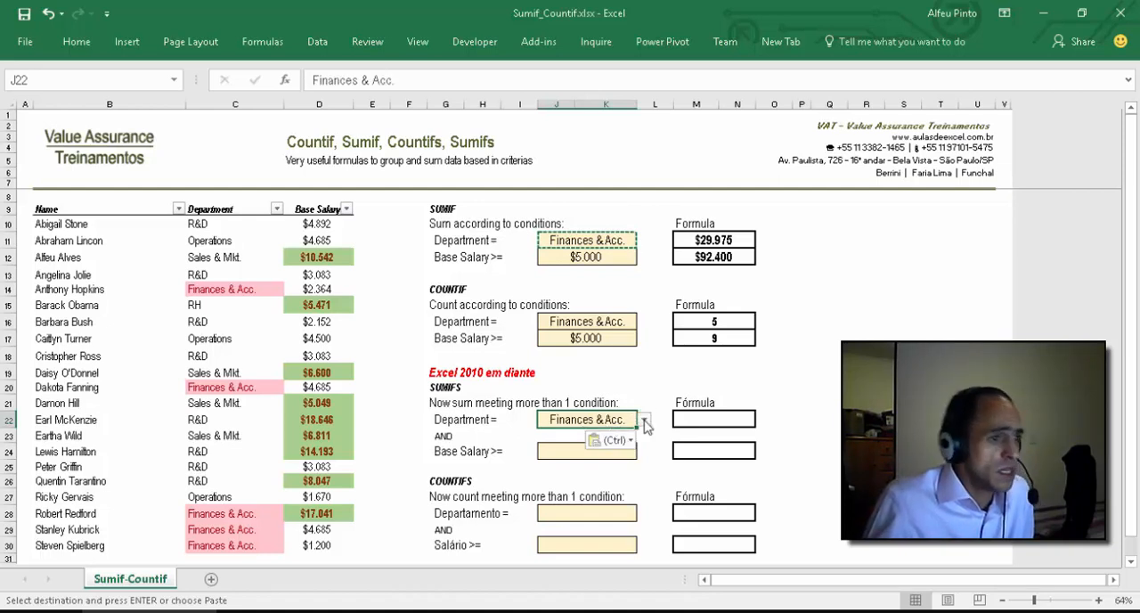
left_click(644, 419)
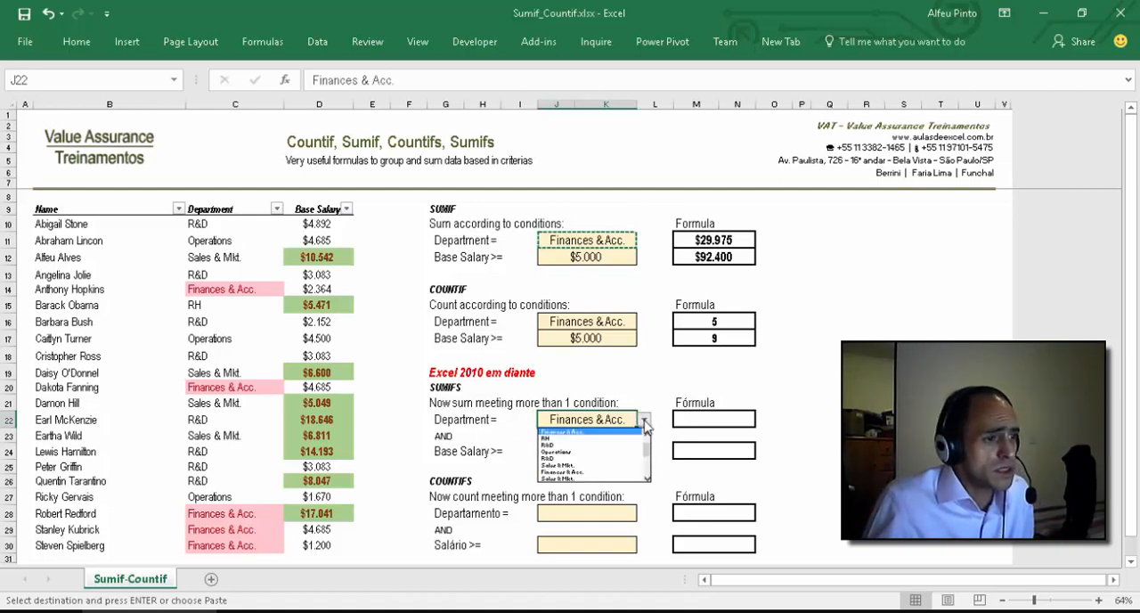
left_click(611, 452)
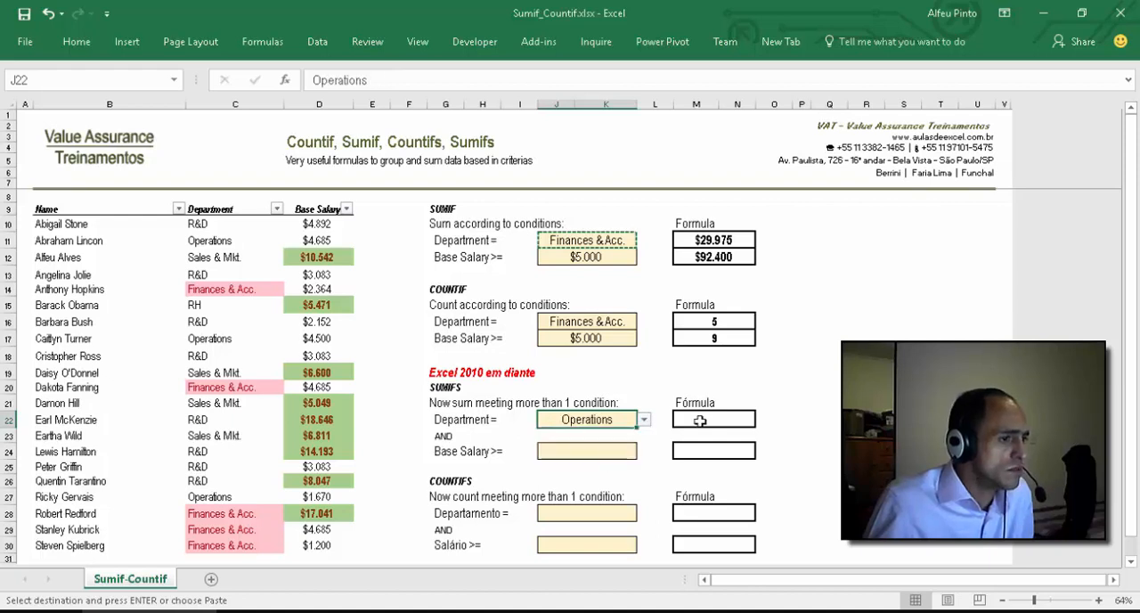
Step: Set the SUMIFS Base Salary threshold in J24 to 4000
left_click(616, 454)
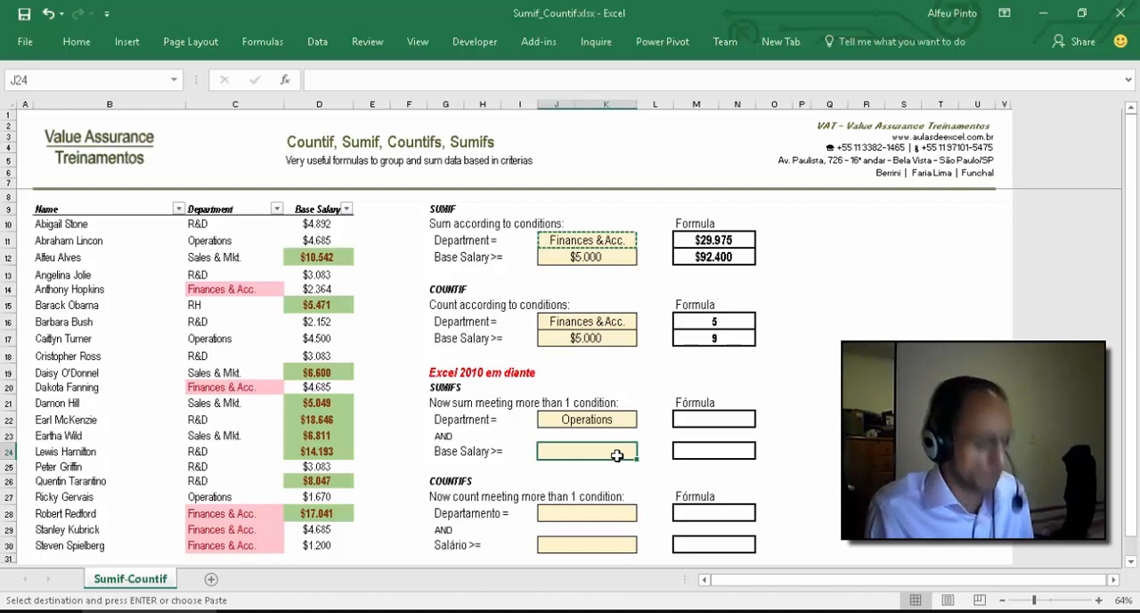
type("4000")
key("Up")
key("Up")
Step: Begin a SUMIFS formula in M22 with sum range D10:D30 and the first condition matching departments C10:C30 to J22
key("Right")
key("Right")
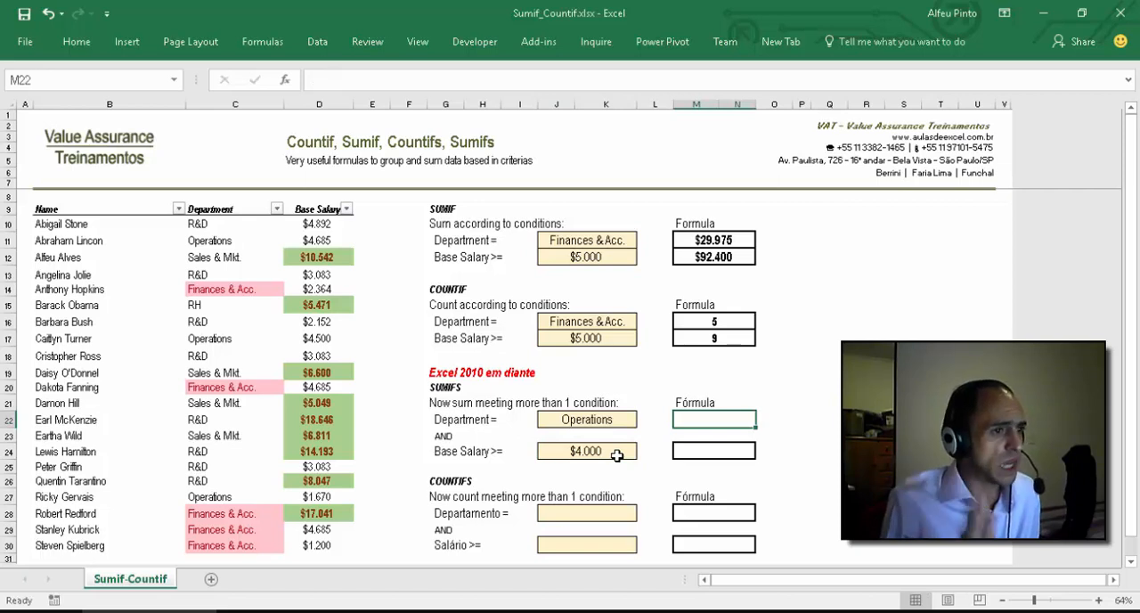
type("=")
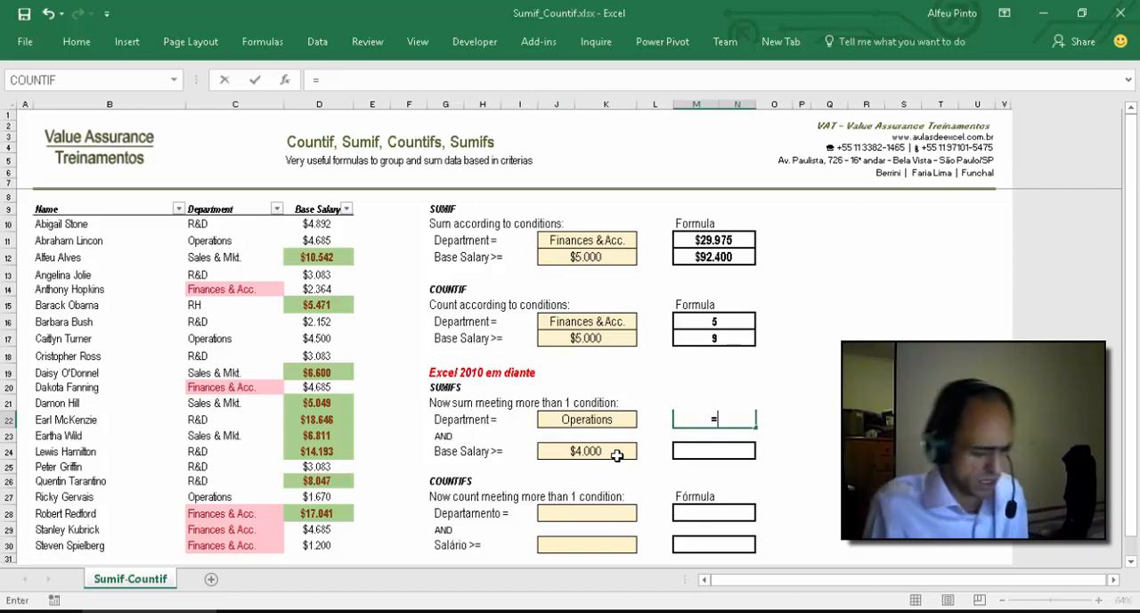
type("SUMIF")
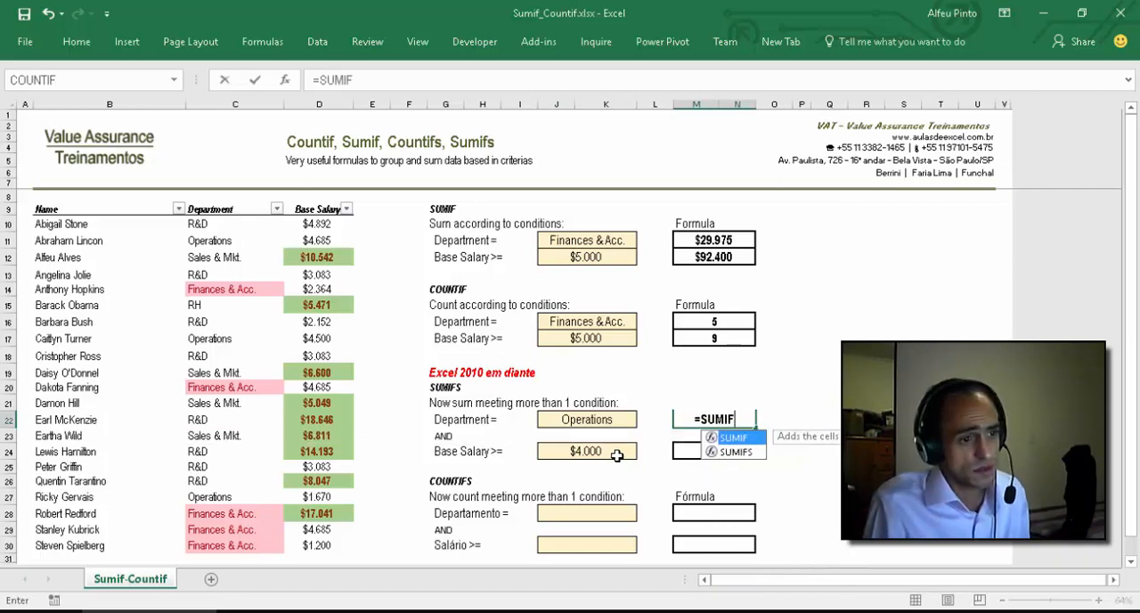
type("S(")
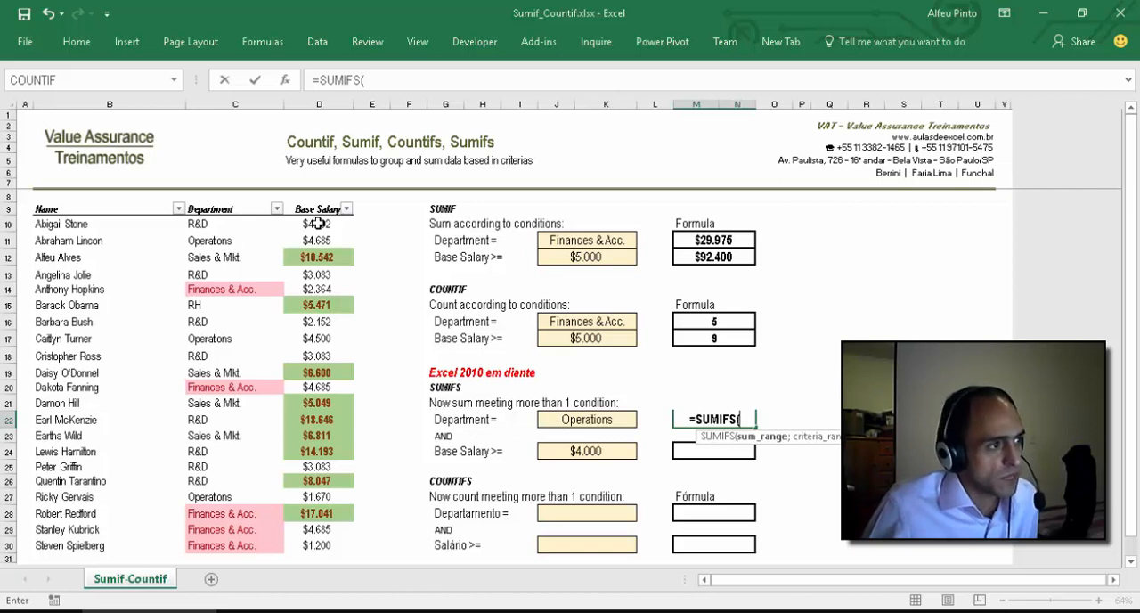
left_click_drag(318, 223, 322, 547)
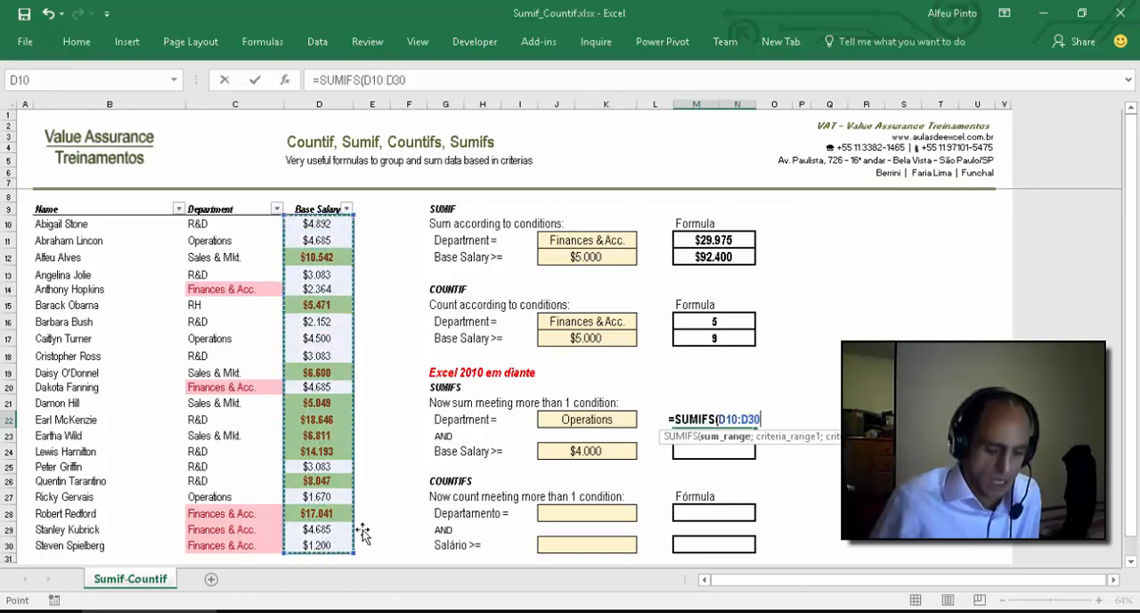
type(";")
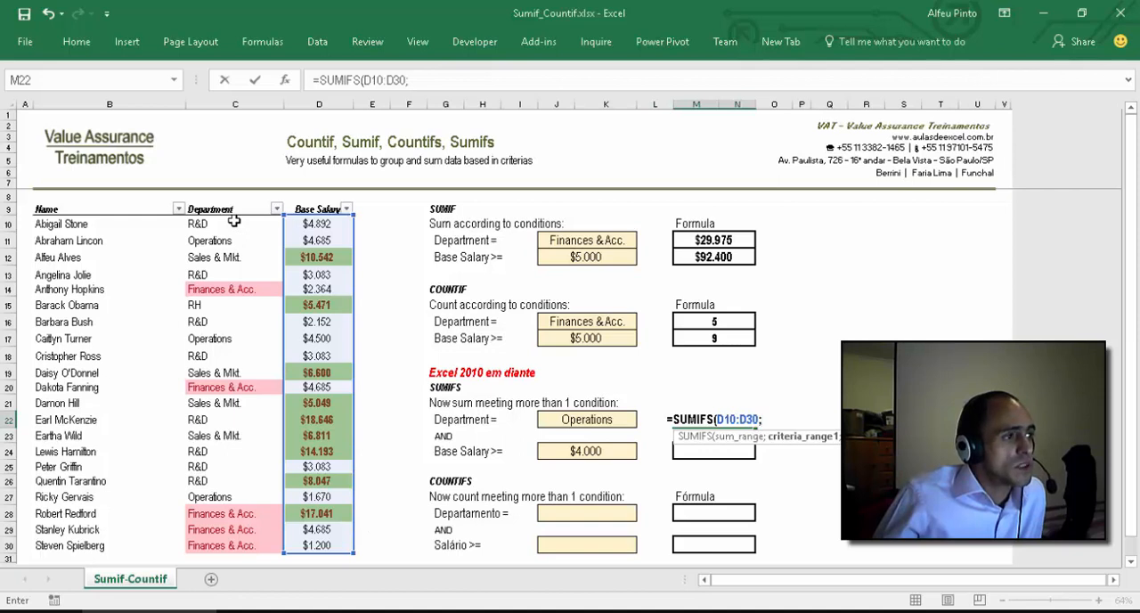
left_click_drag(233, 221, 233, 545)
type(";")
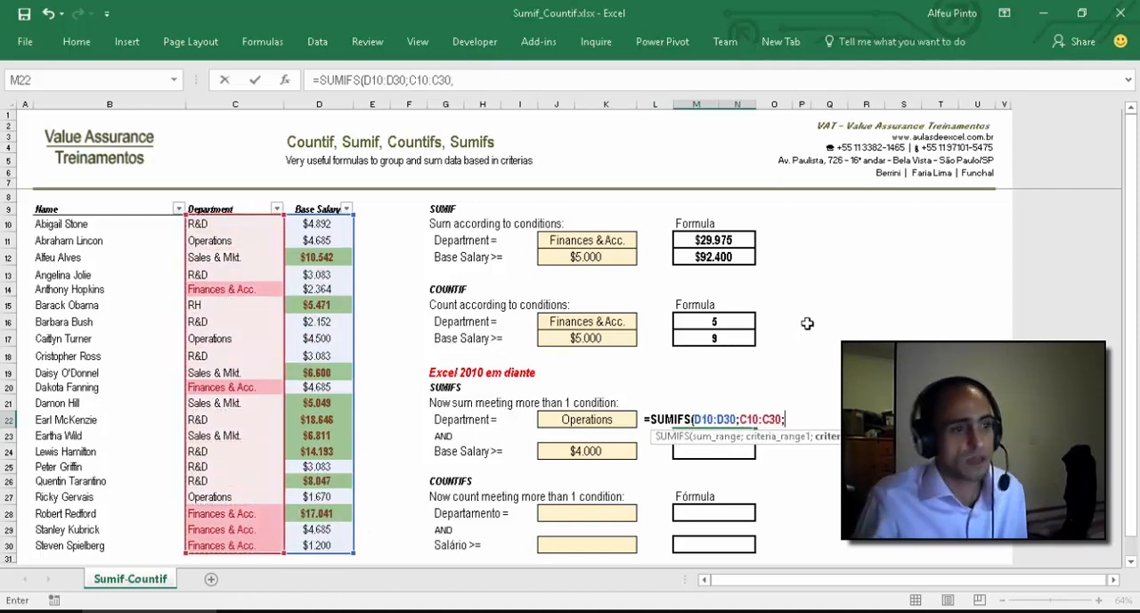
left_click(586, 419)
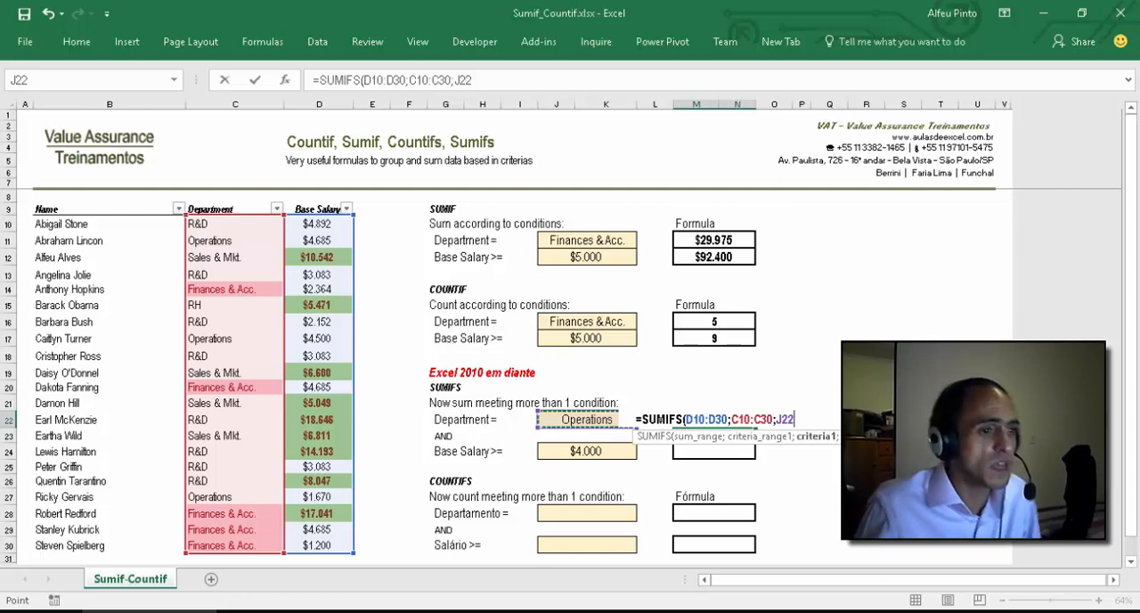
type(";")
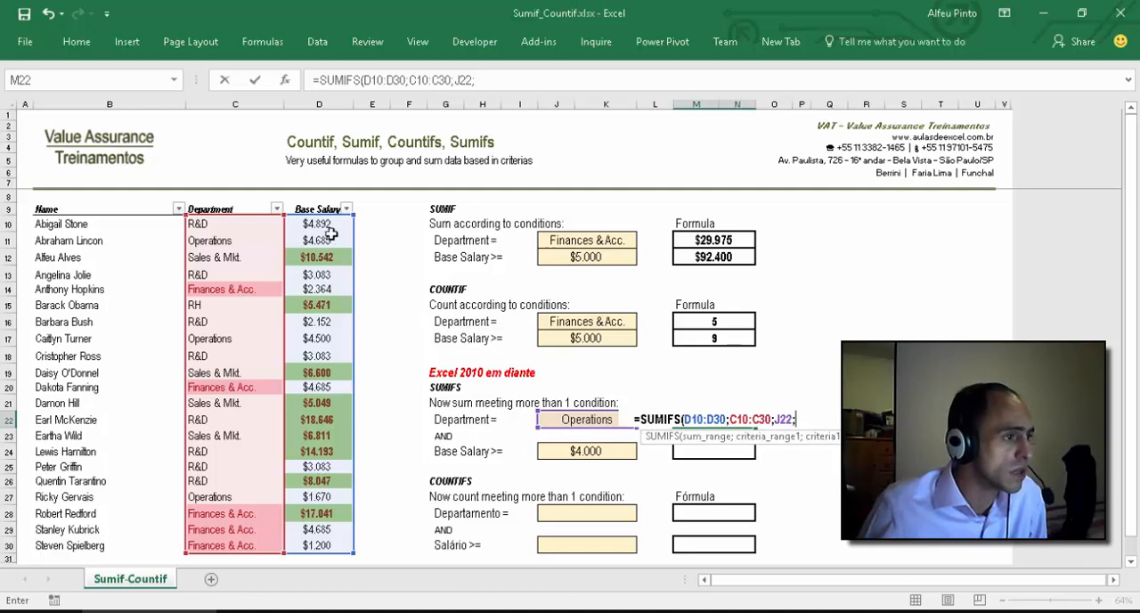
Step: Complete the M22 SUMIFS formula with second criteria range D10:D30 and criterion ">="&J24
left_click_drag(326, 222, 323, 545)
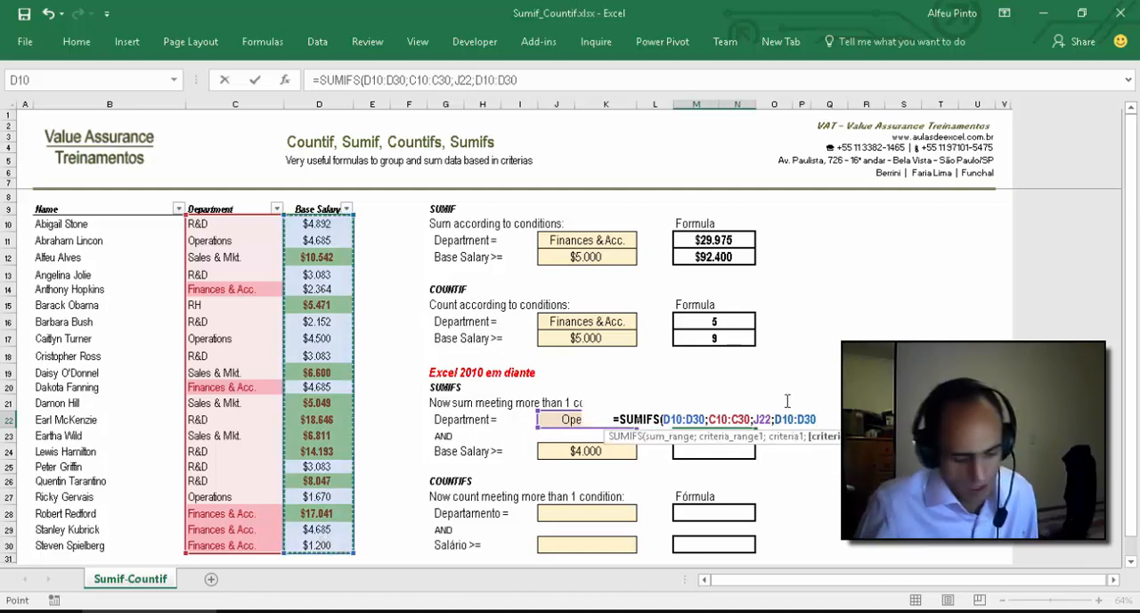
type(";")
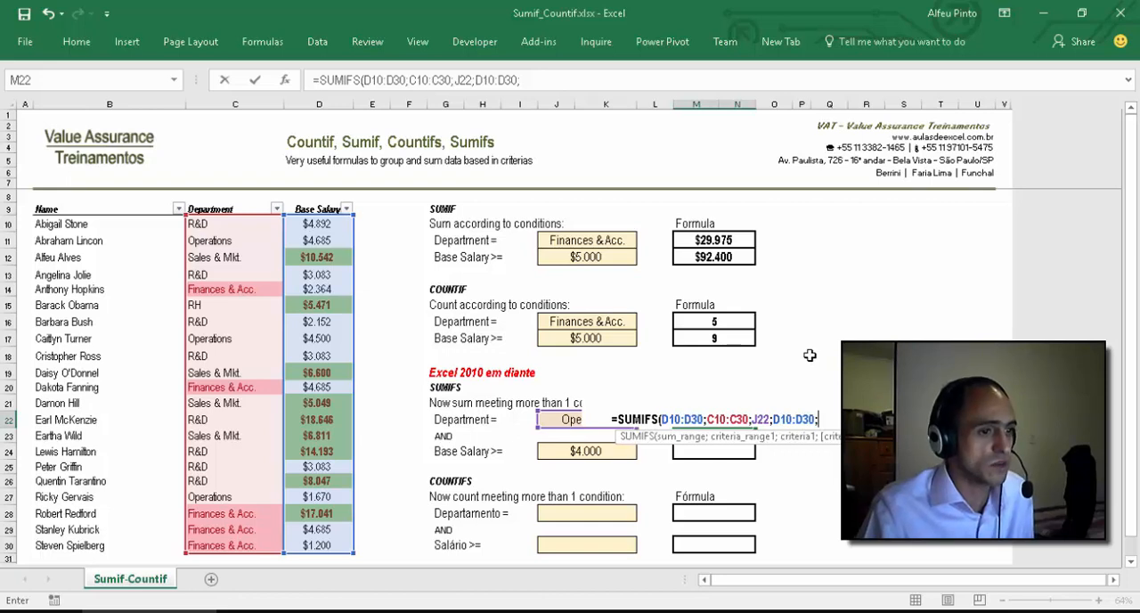
type("\">")
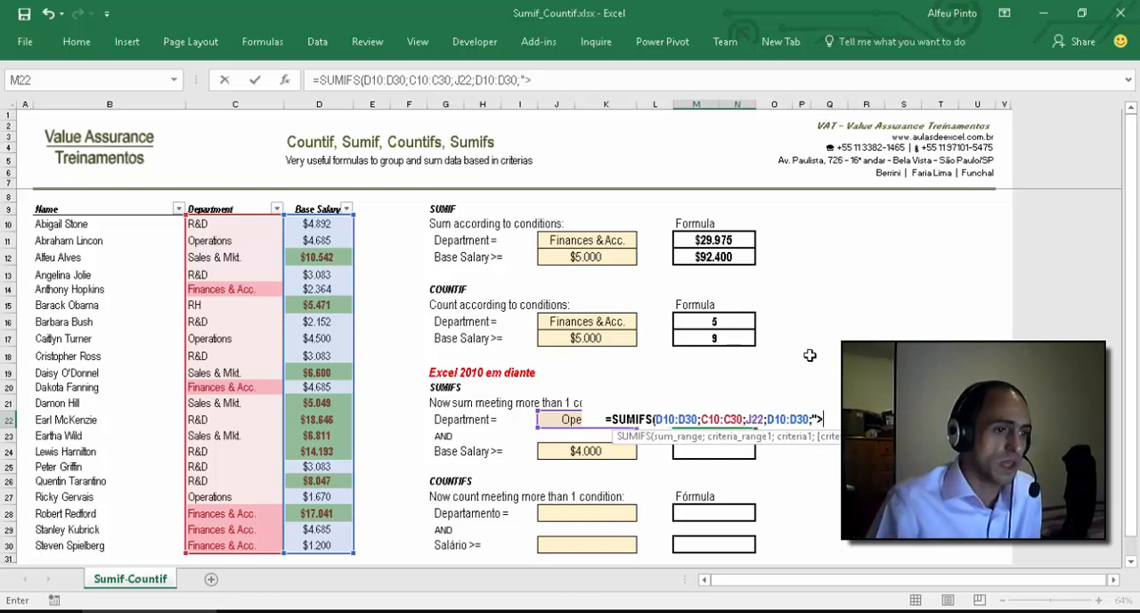
type("=\"")
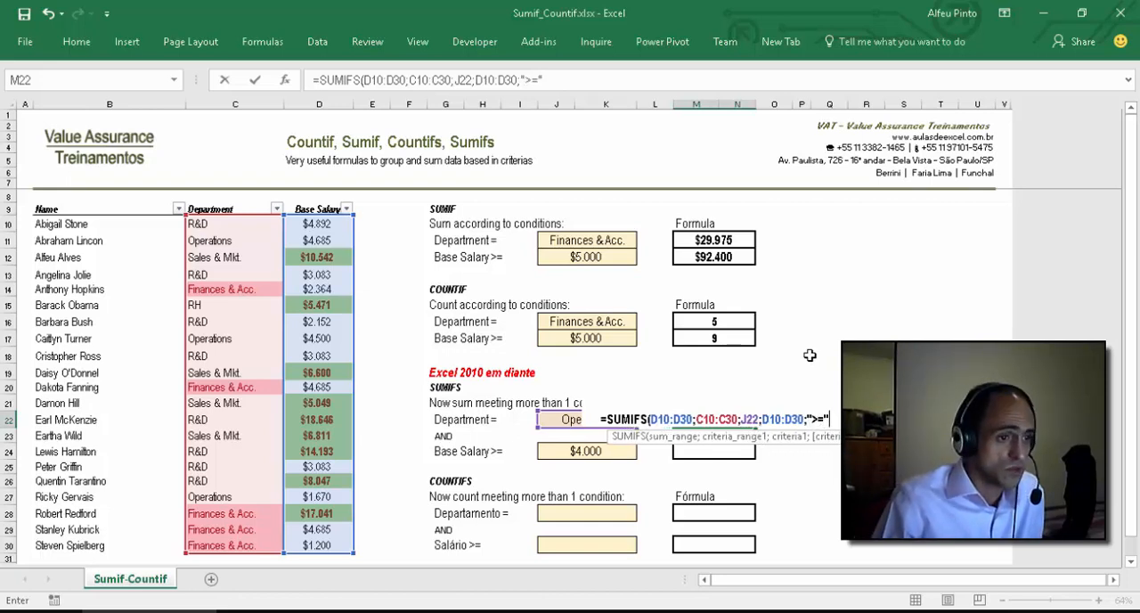
type("&")
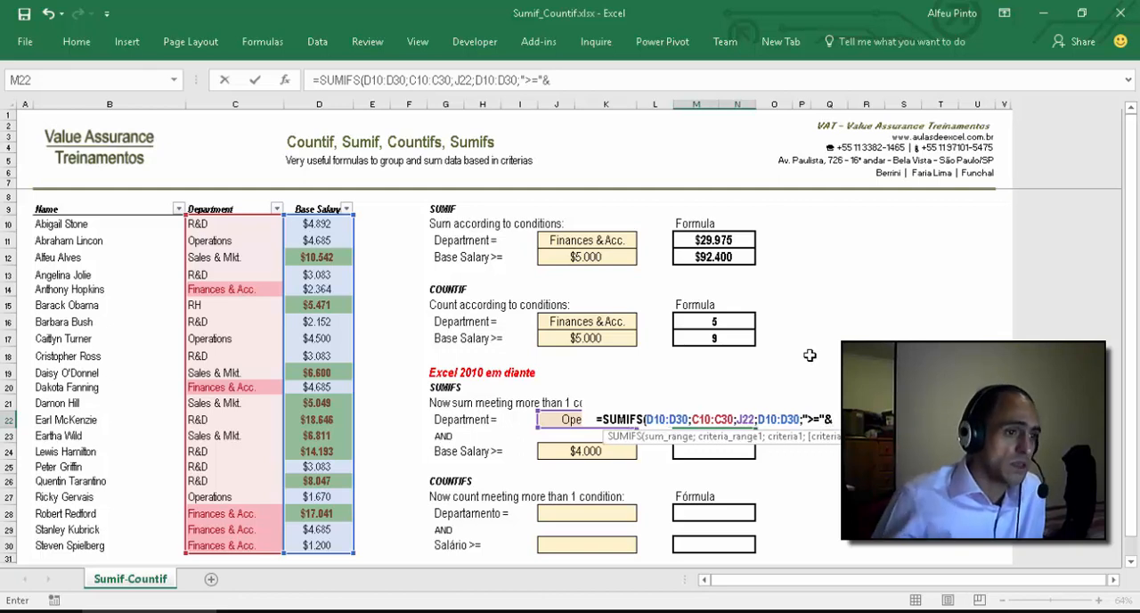
left_click(596, 452)
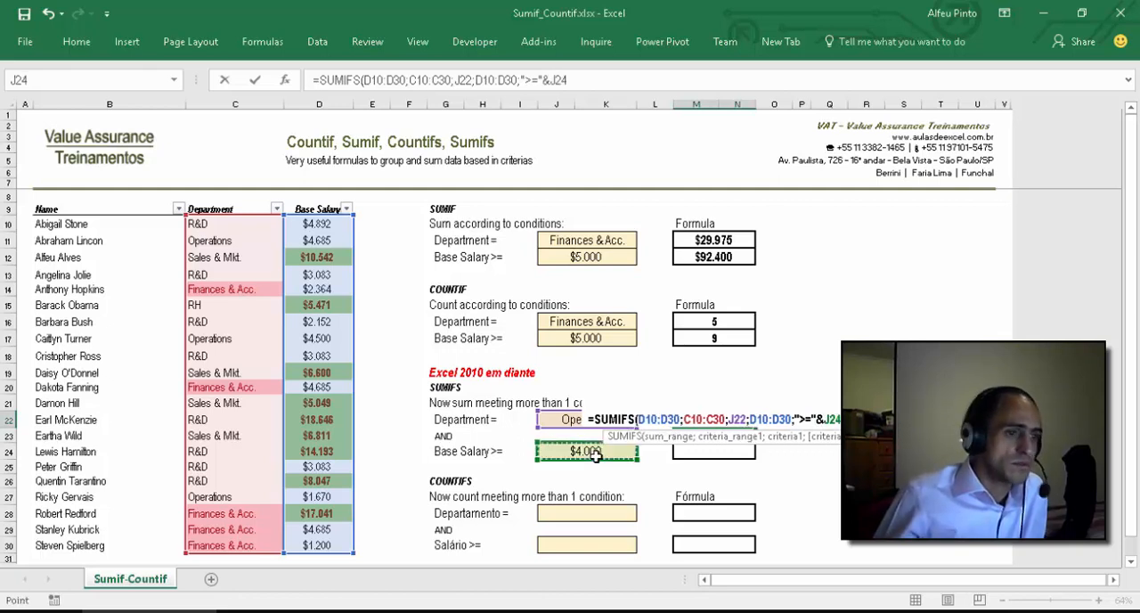
key("Return")
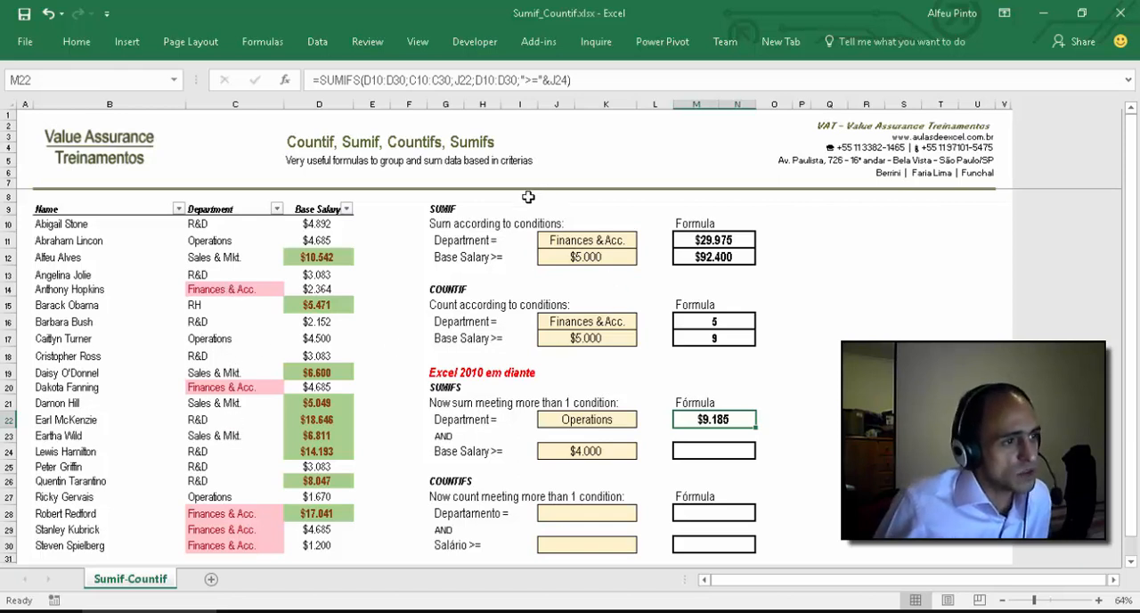
Step: Choose Operations as the SUMIF department in J11 and set the Base Salary threshold in J12 to 4000
left_click(610, 238)
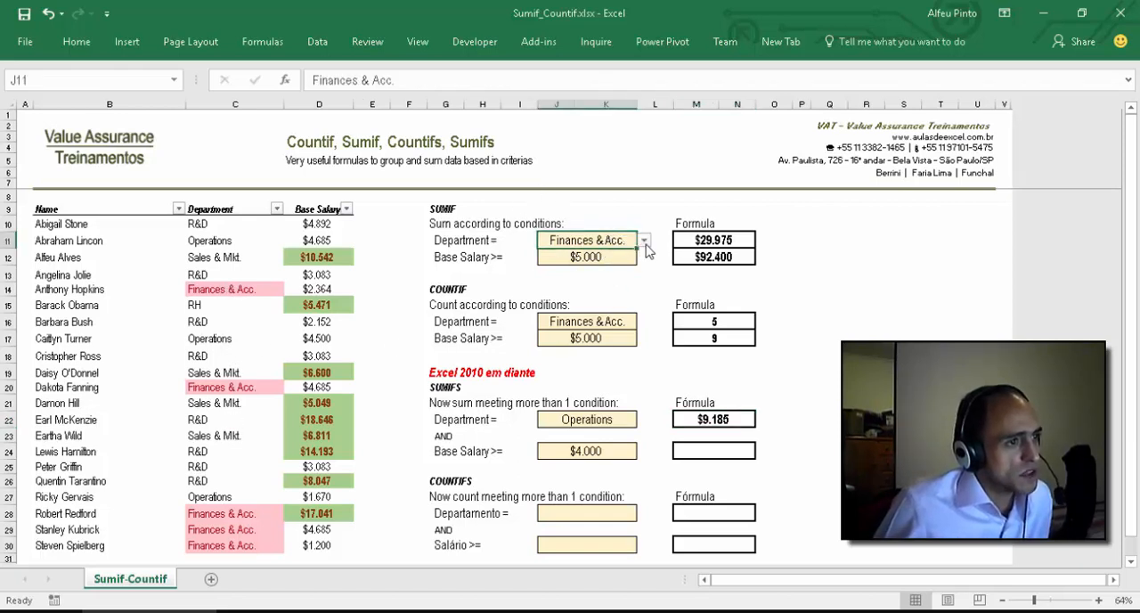
left_click(642, 240)
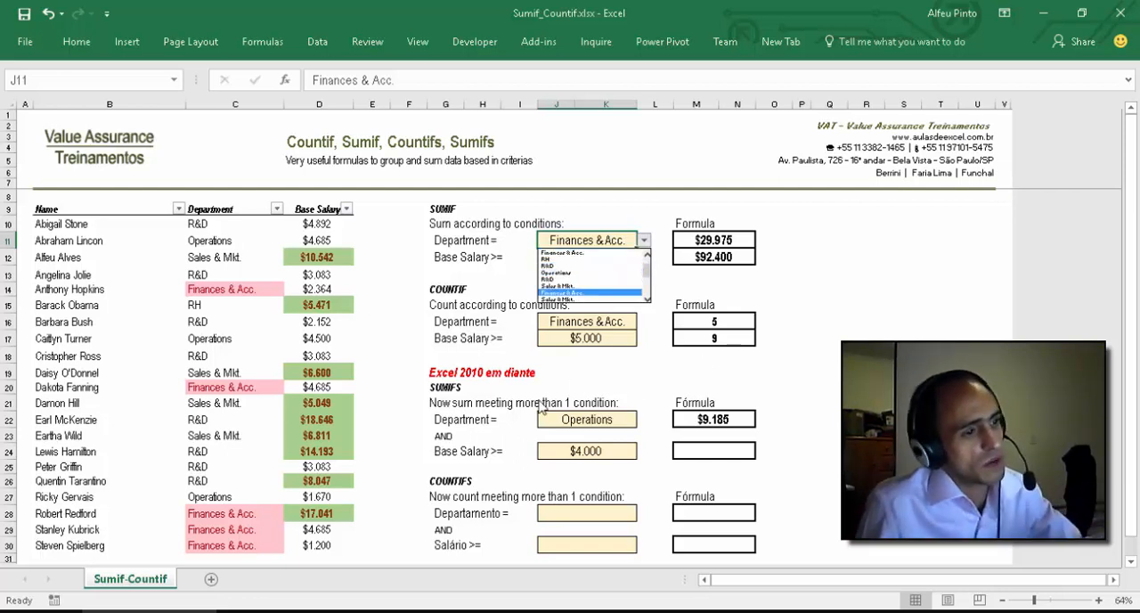
left_click(623, 292)
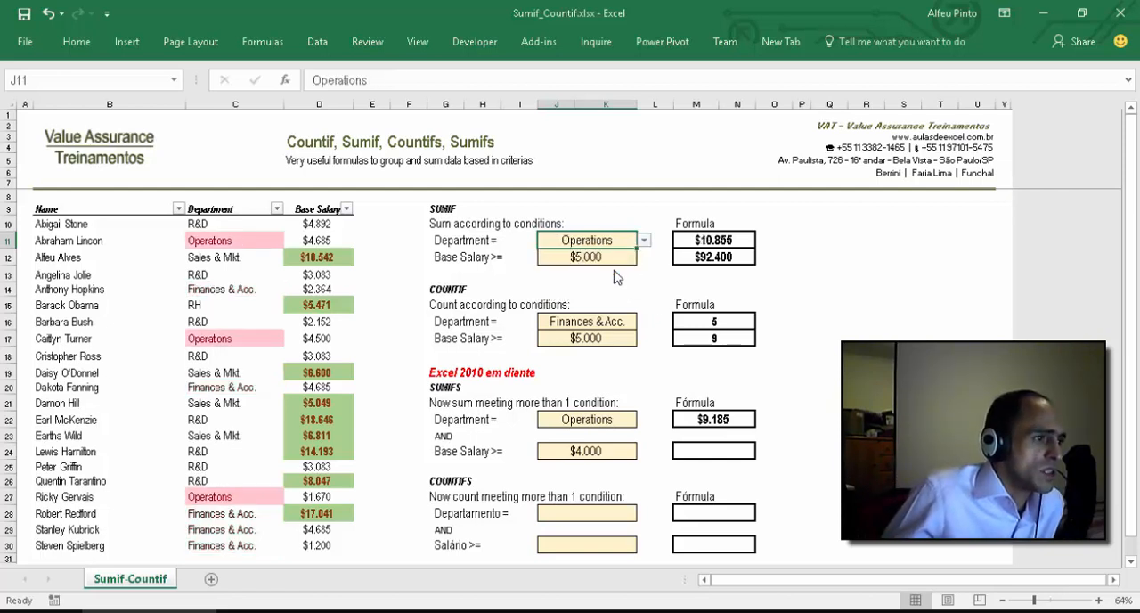
left_click(621, 260)
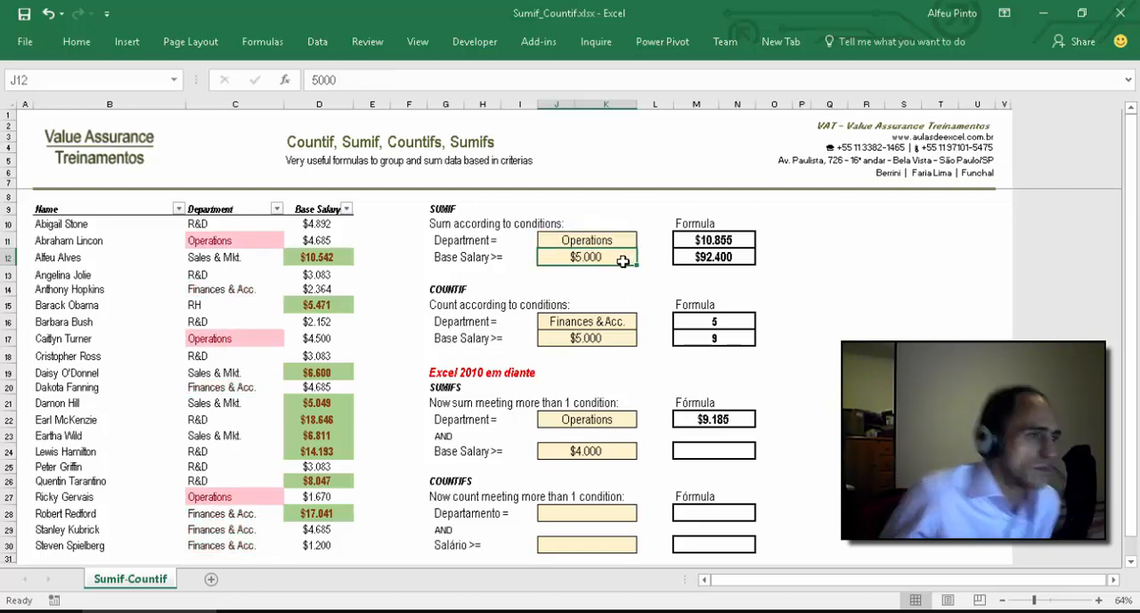
type("4000")
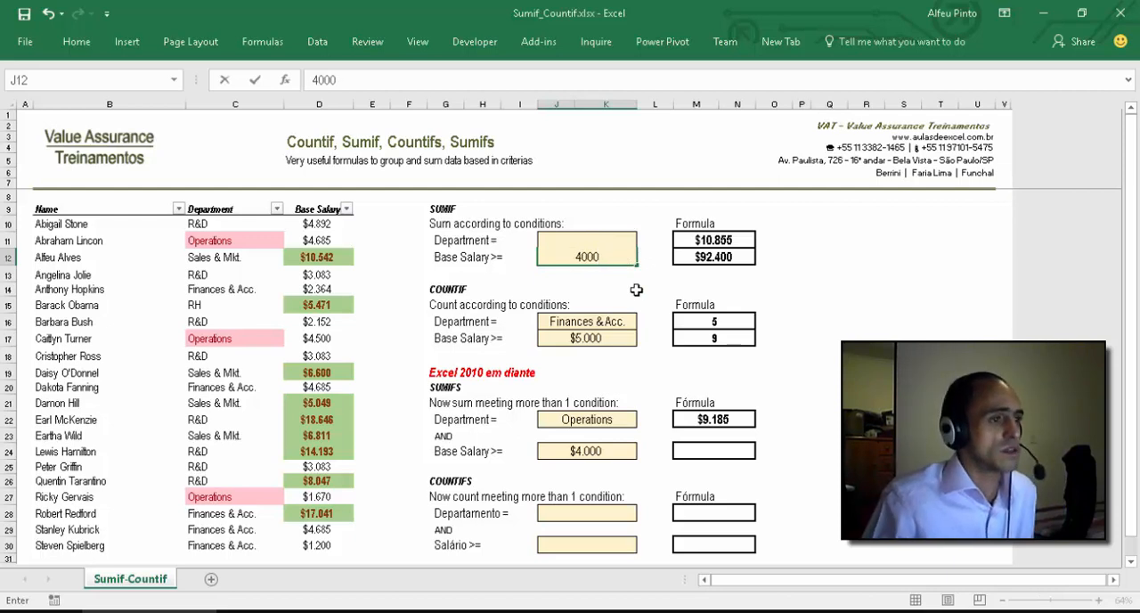
key("Return")
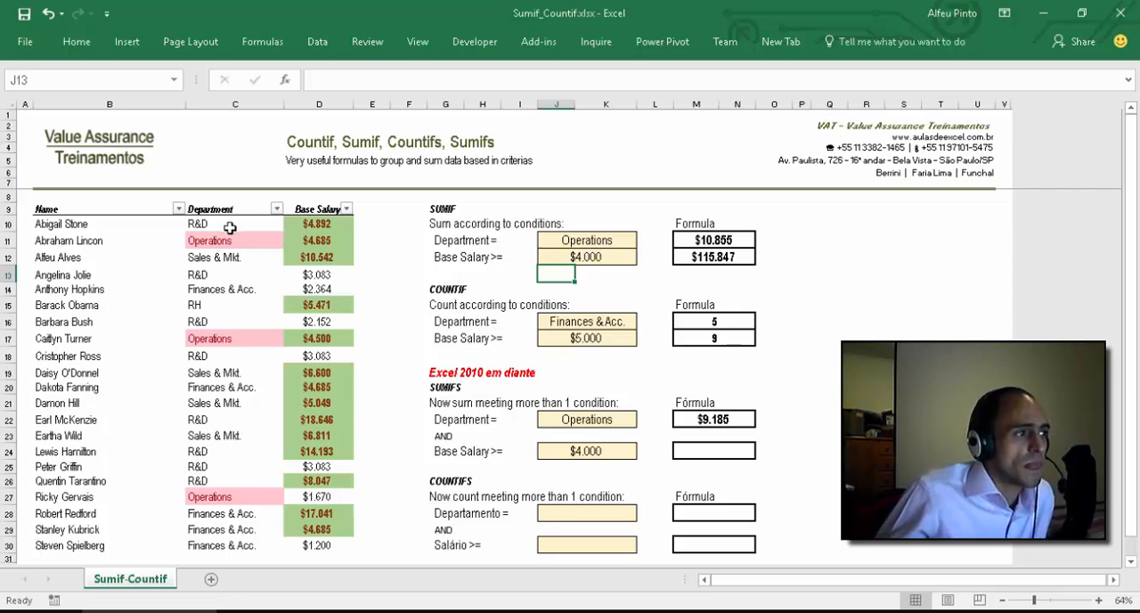
Step: Select the Operations salaries in D11 and D17 together to check their sum against the SUMIFS result
left_click(335, 240)
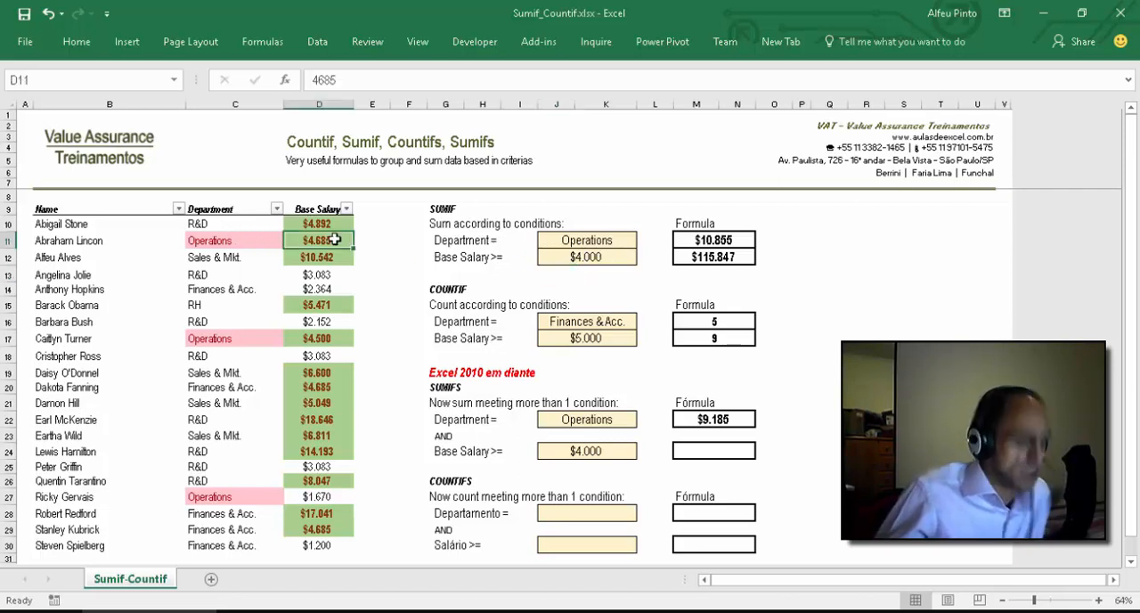
left_click(323, 339, "ctrl")
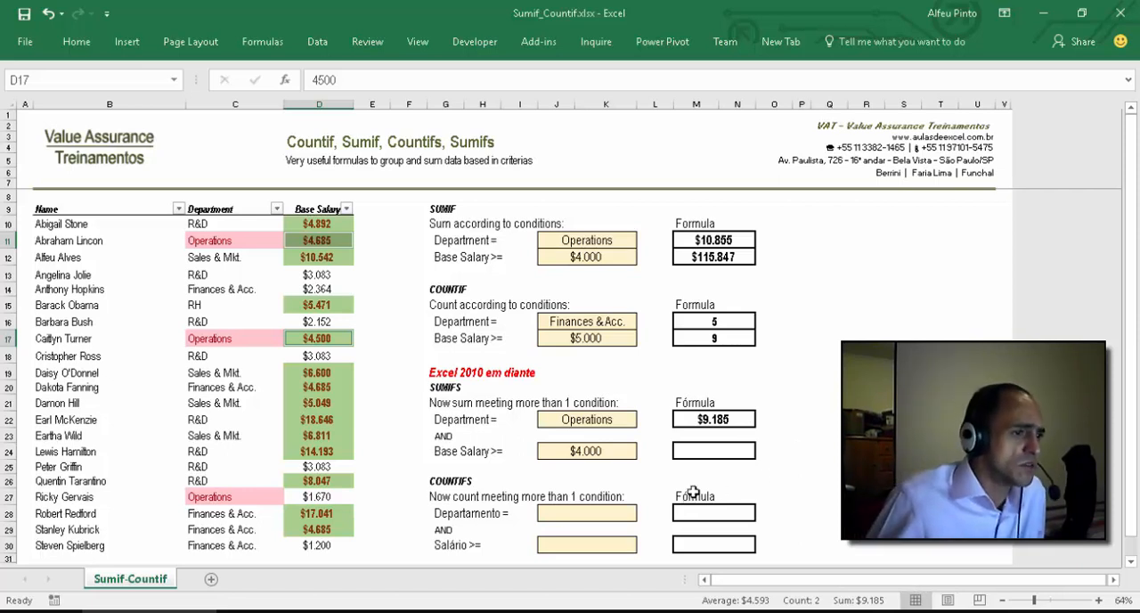
left_click(768, 477)
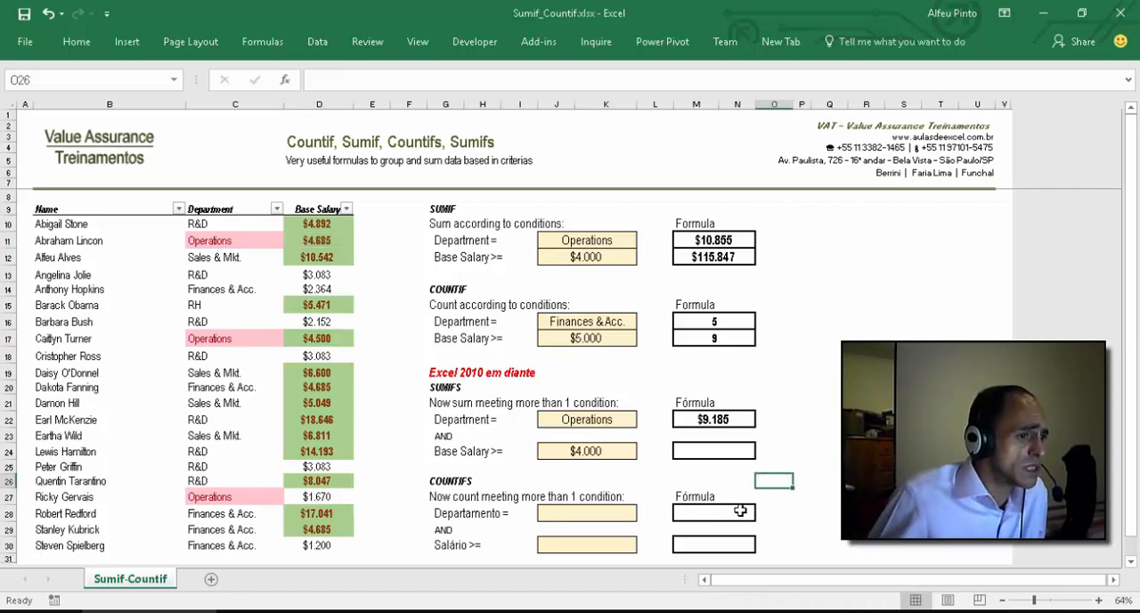
Step: Copy the SUMIFS criteria cells J22 and J24 into the COUNTIFS criteria cells J28 and J30
left_click(611, 420)
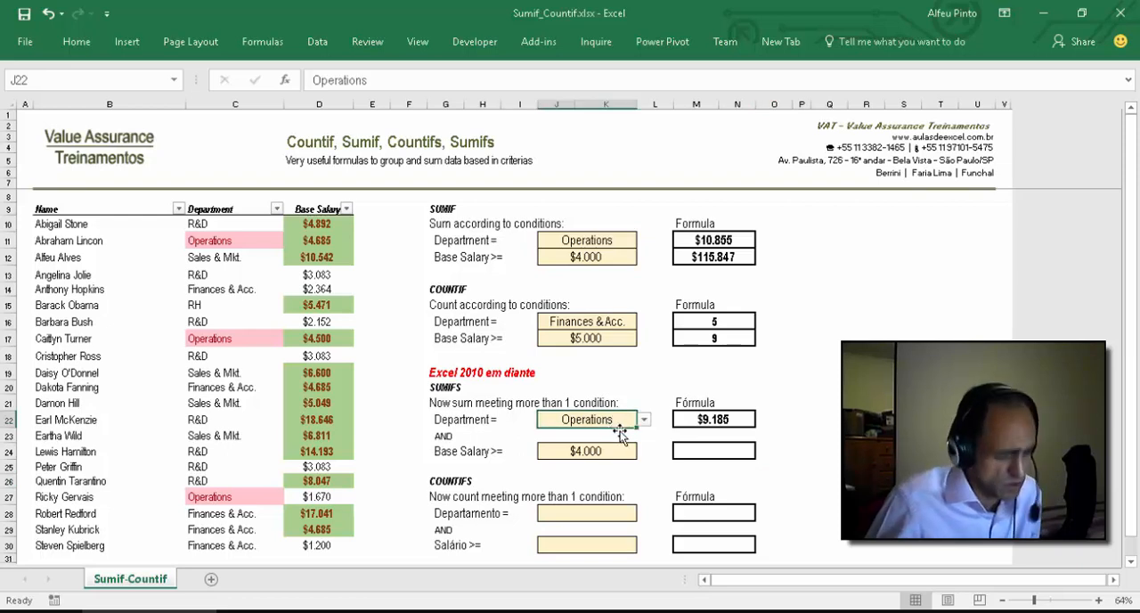
key("ctrl+c")
left_click(594, 514)
key("ctrl+v")
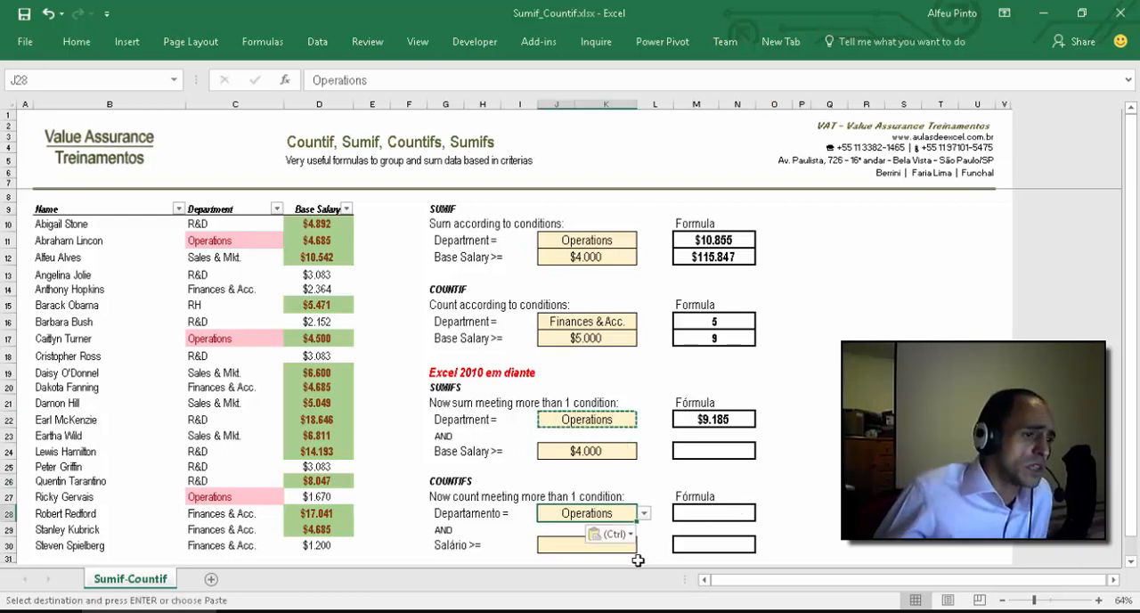
left_click(606, 450)
key("ctrl+c")
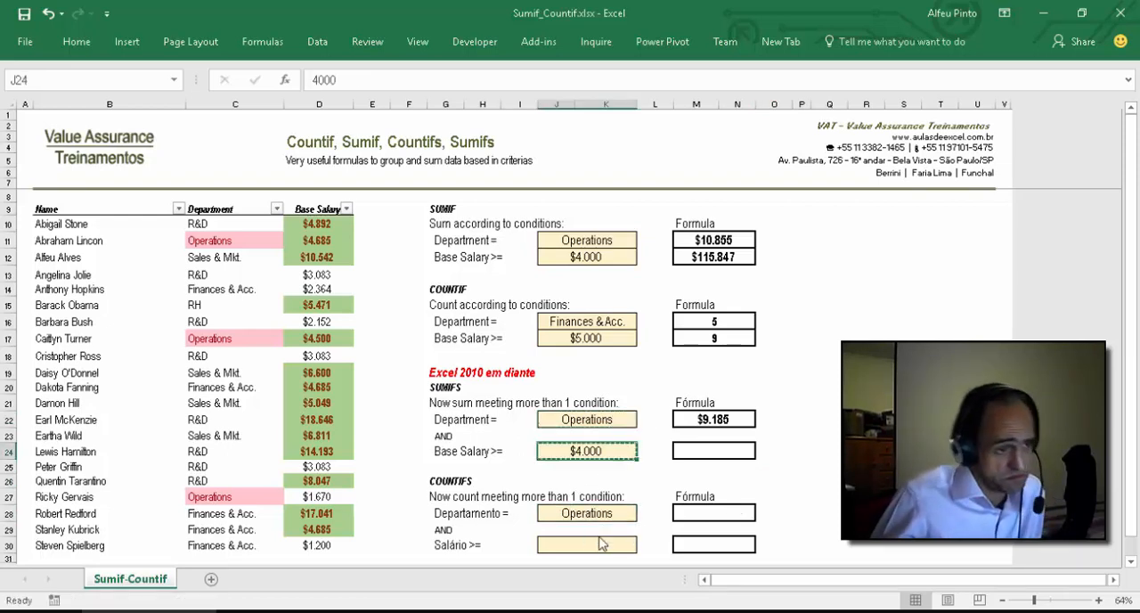
left_click(599, 545)
key("ctrl+v")
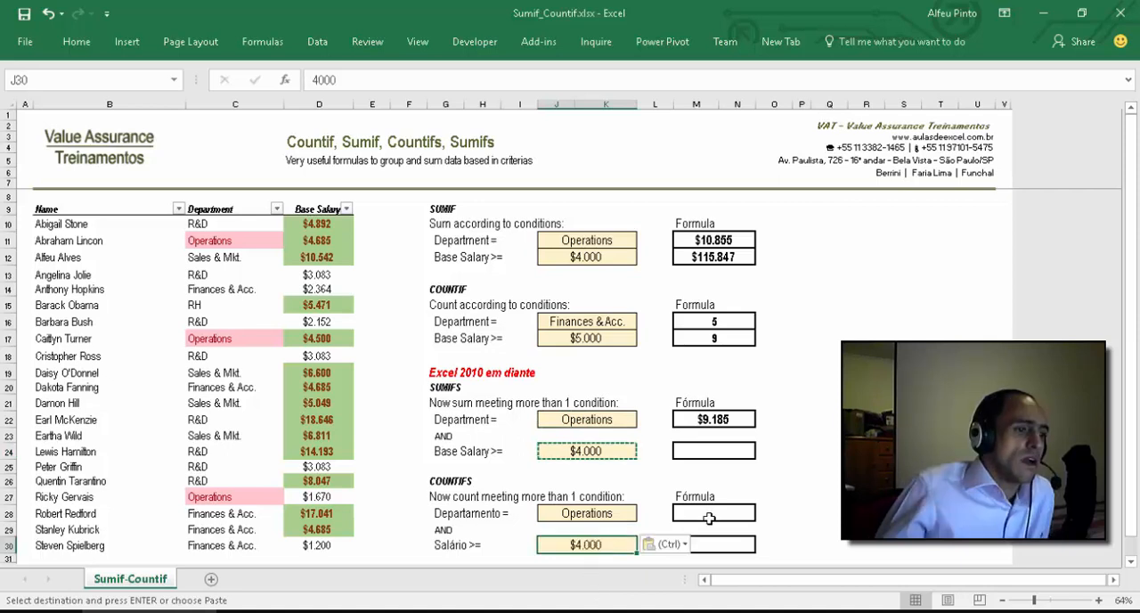
Step: Begin a COUNTIFS formula in M28 with the first condition matching departments C10:C30 to J28
left_click(710, 511)
type("=")
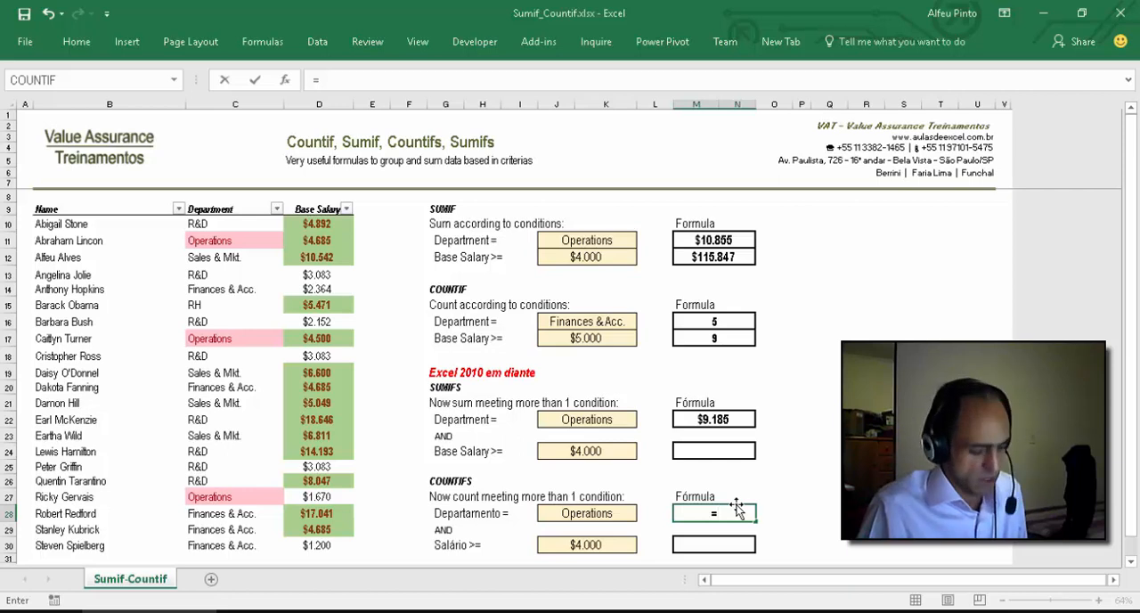
type("COUNTIFS(")
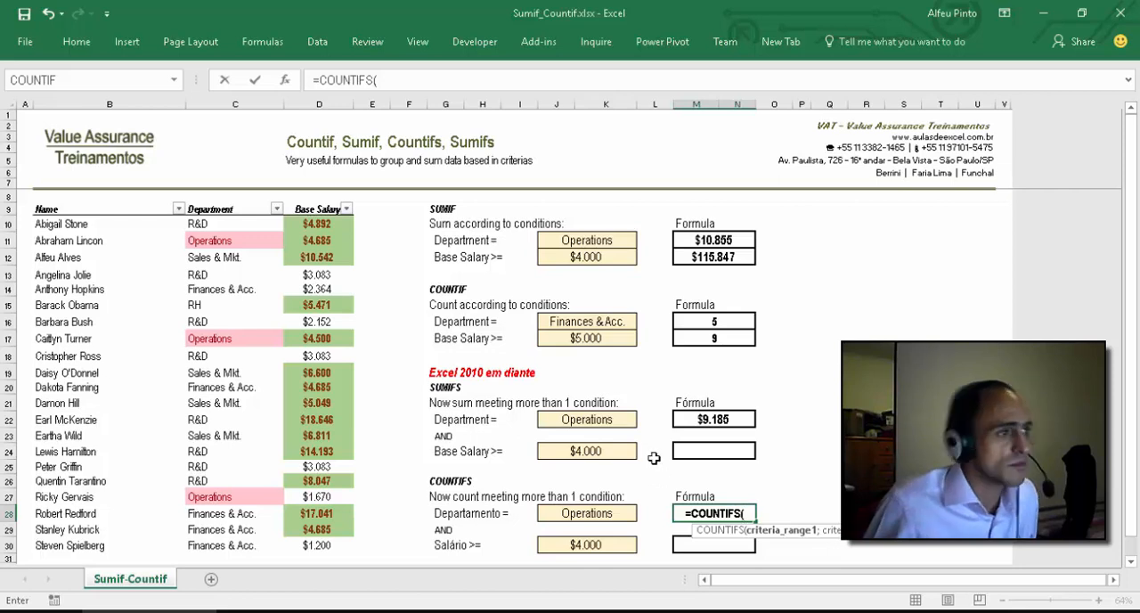
left_click_drag(230, 224, 232, 539)
type(";")
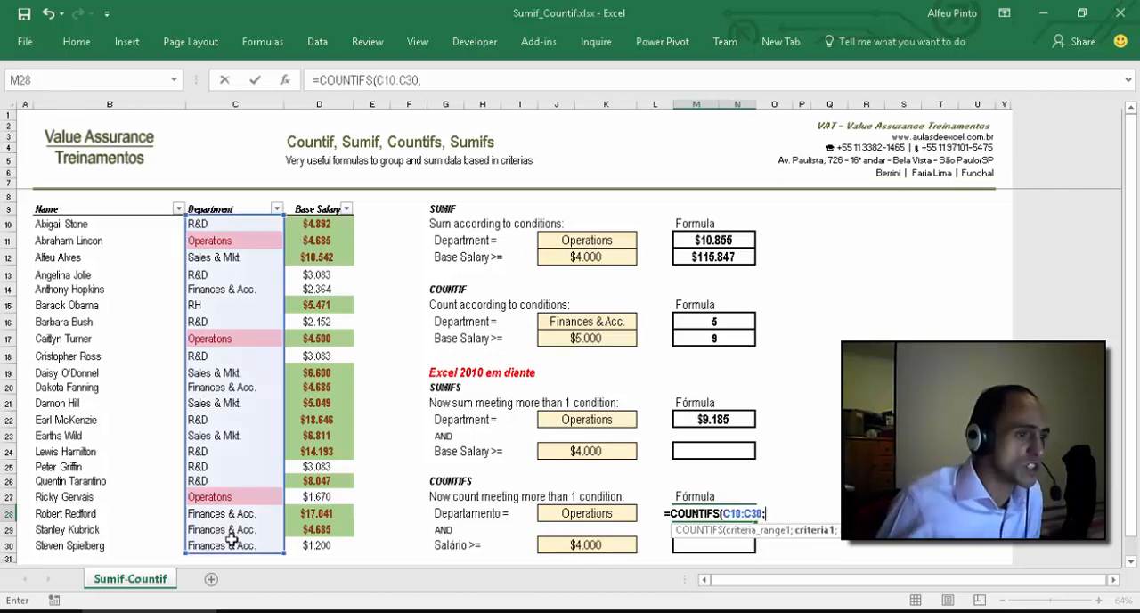
left_click(585, 514)
type(";")
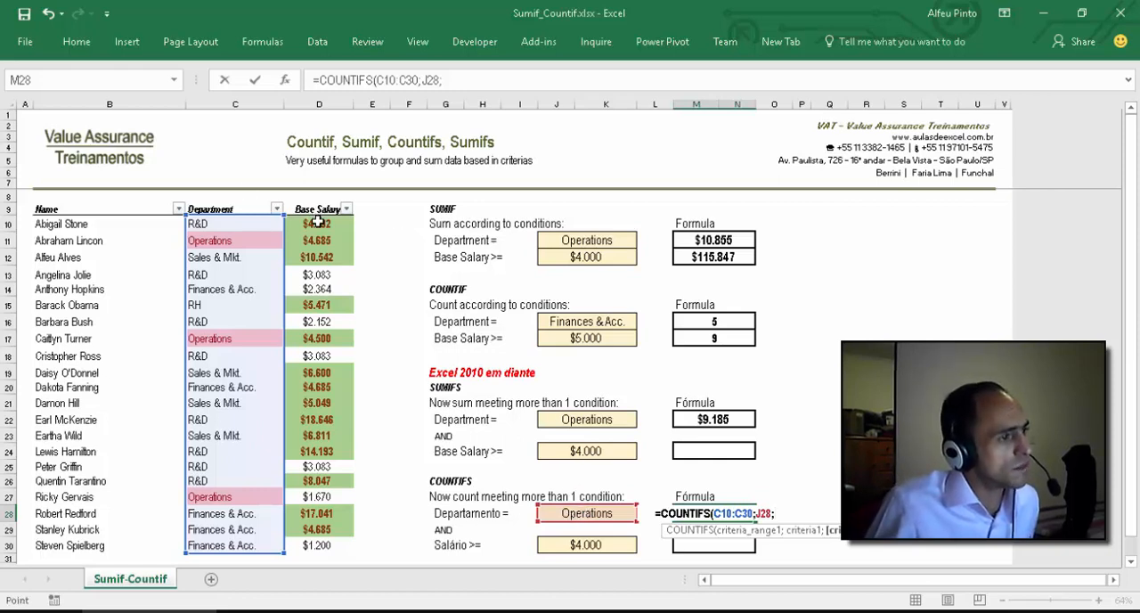
Step: Complete the M28 COUNTIFS formula with second criteria range D10:D30 and criterion ">="&J30
left_click_drag(317, 224, 319, 547)
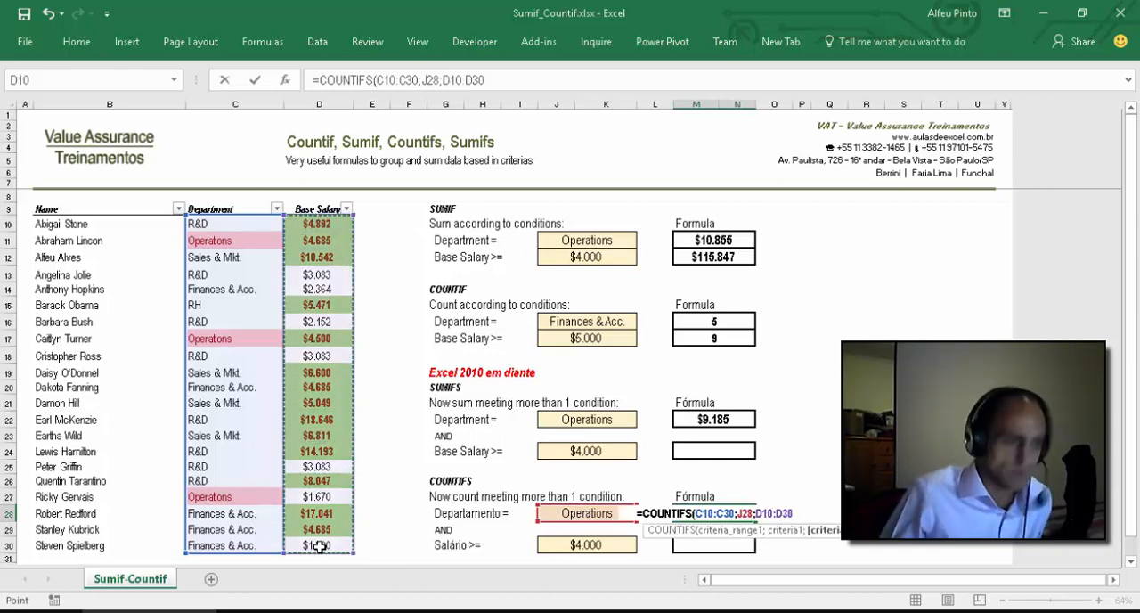
type(";")
type("\">")
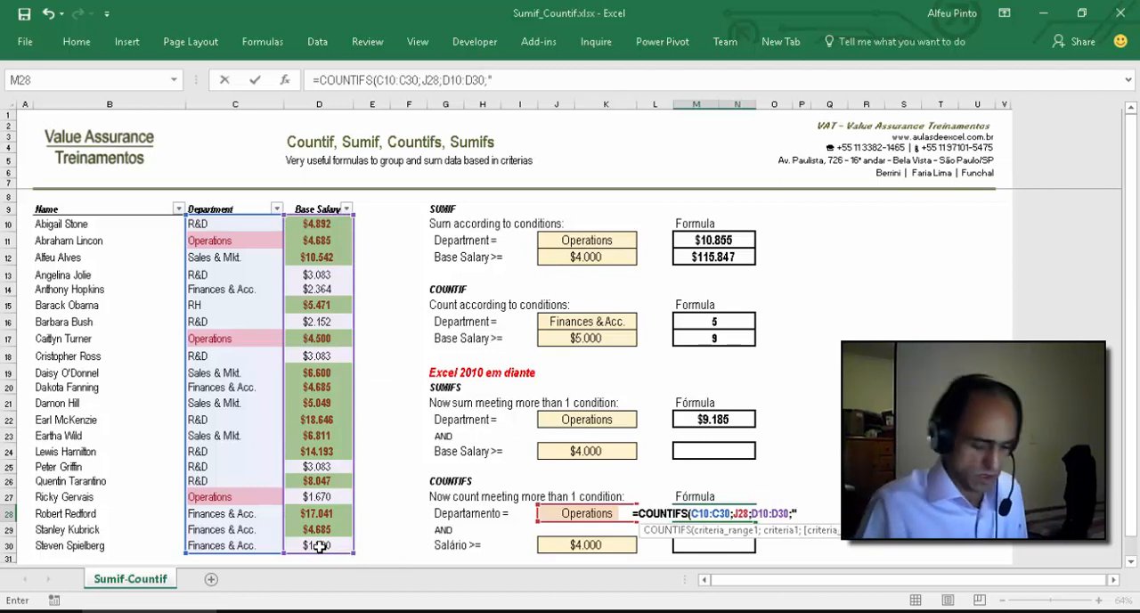
type("=")
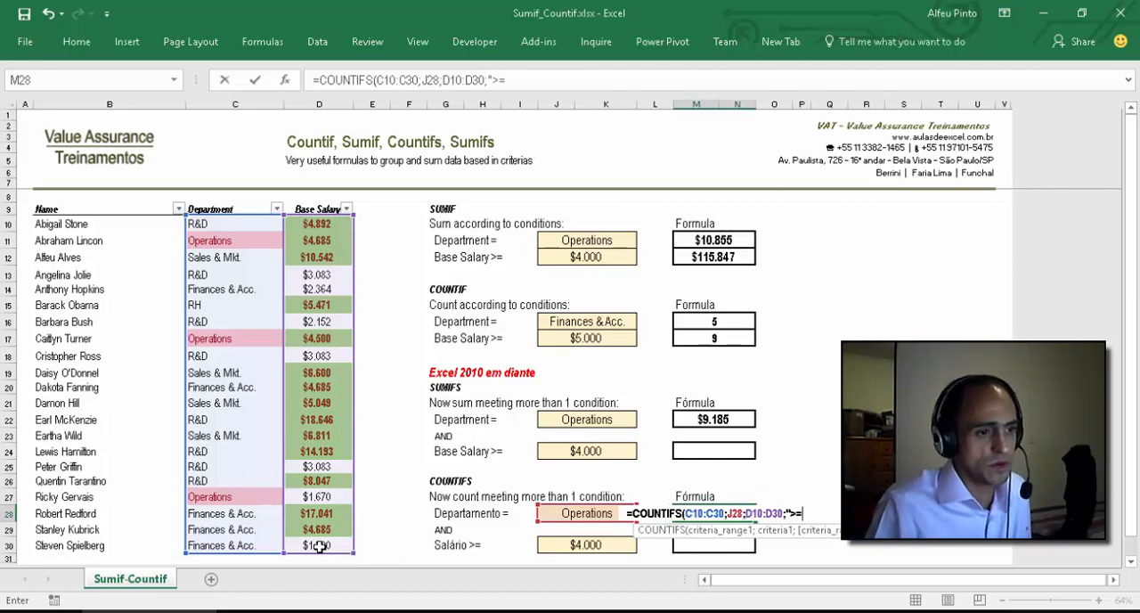
type("\"&")
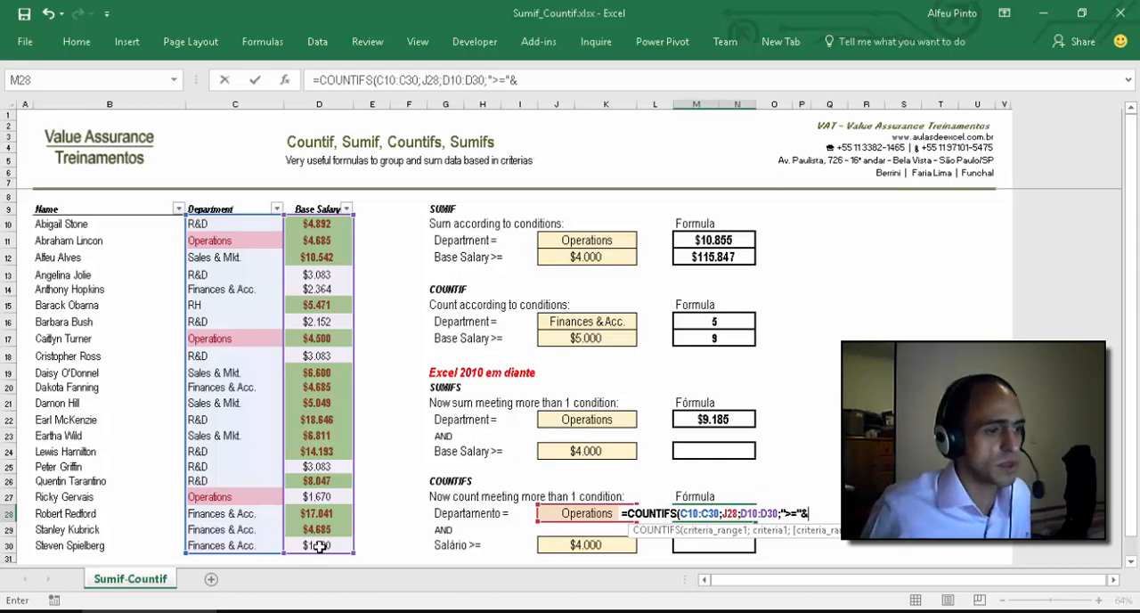
left_click(598, 544)
key("ctrl+Return")
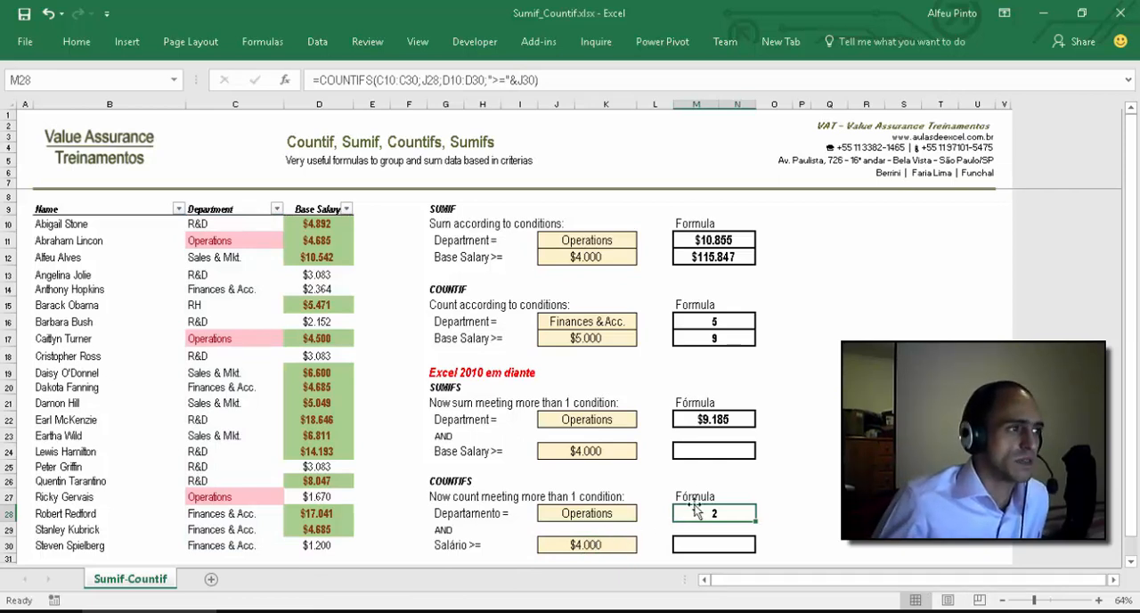
Step: Check the Operations rows 11 and 27 against the COUNTIFS conditions and review the Excel version note in G19
left_click_drag(230, 241, 332, 239)
left_click(255, 495)
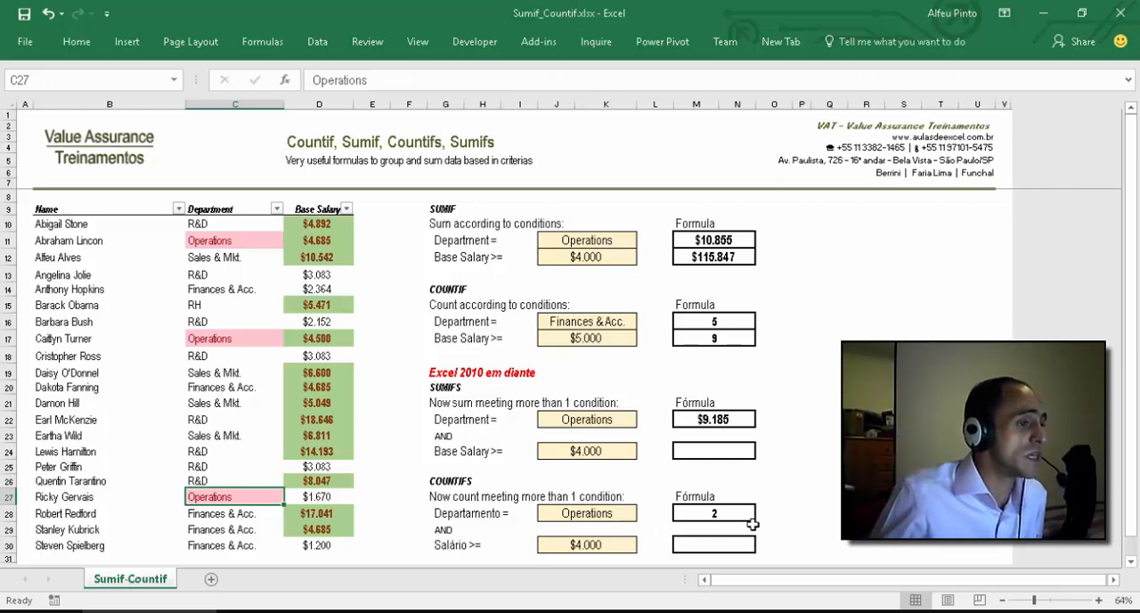
left_click(800, 496)
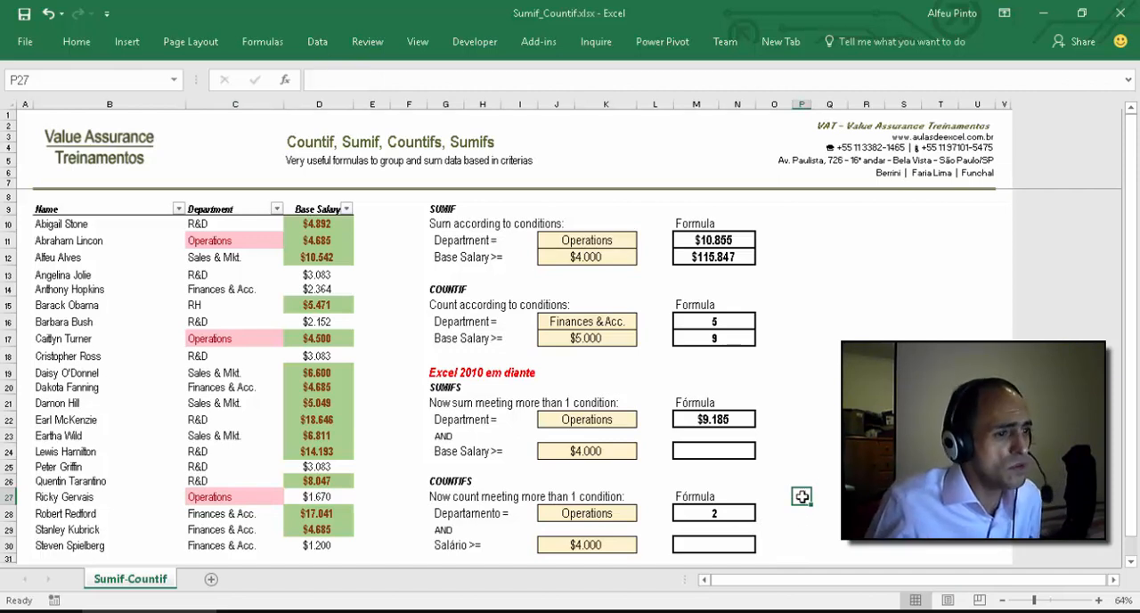
left_click(444, 372)
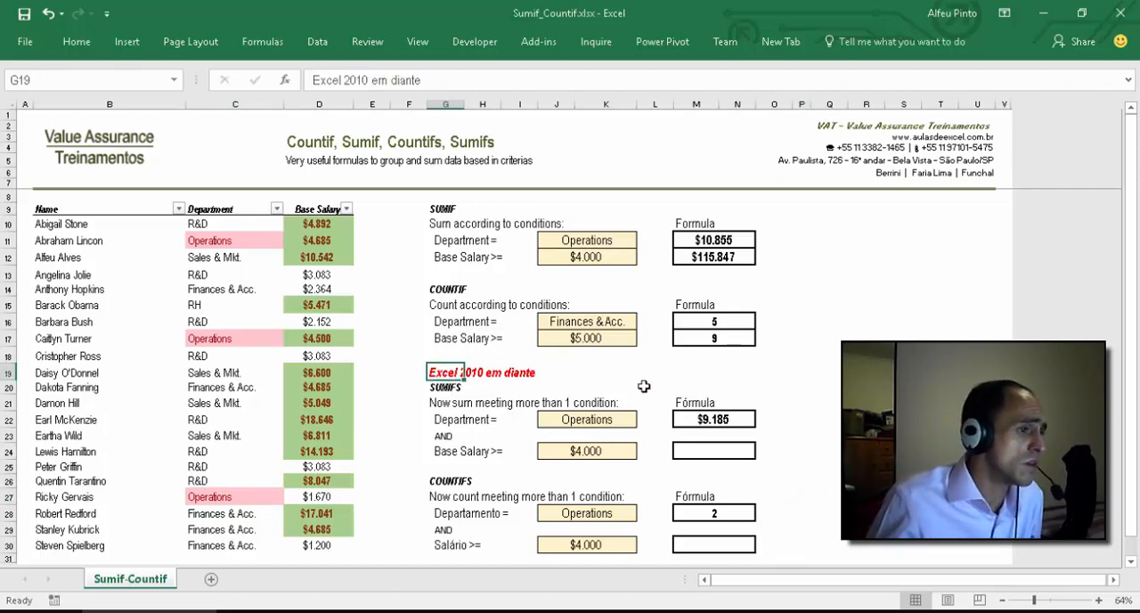